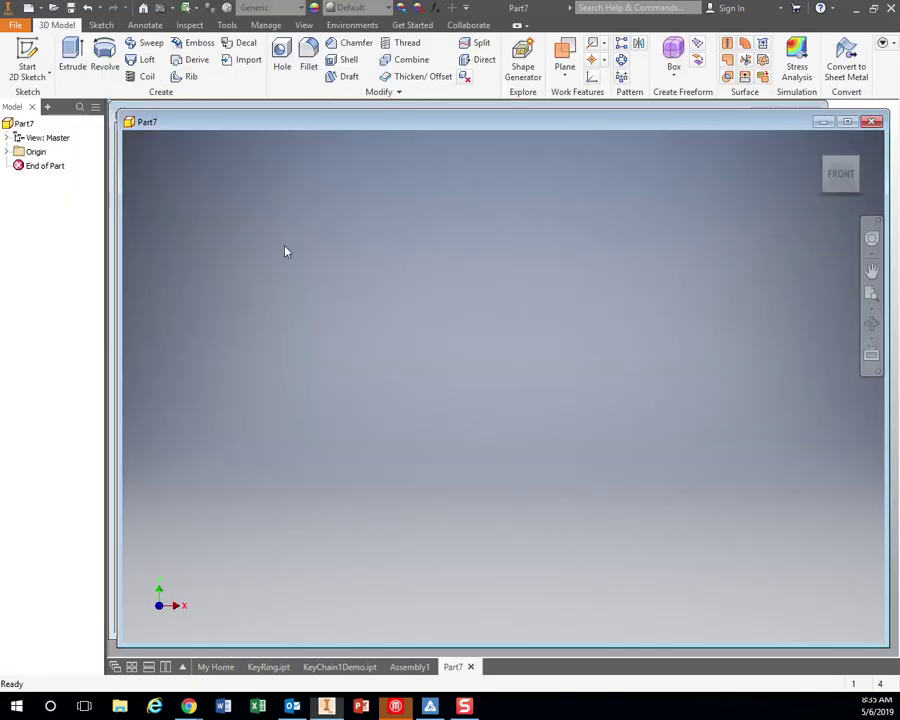
Start a new 2D sketch on the horizontal XZ origin plane
click(27, 54)
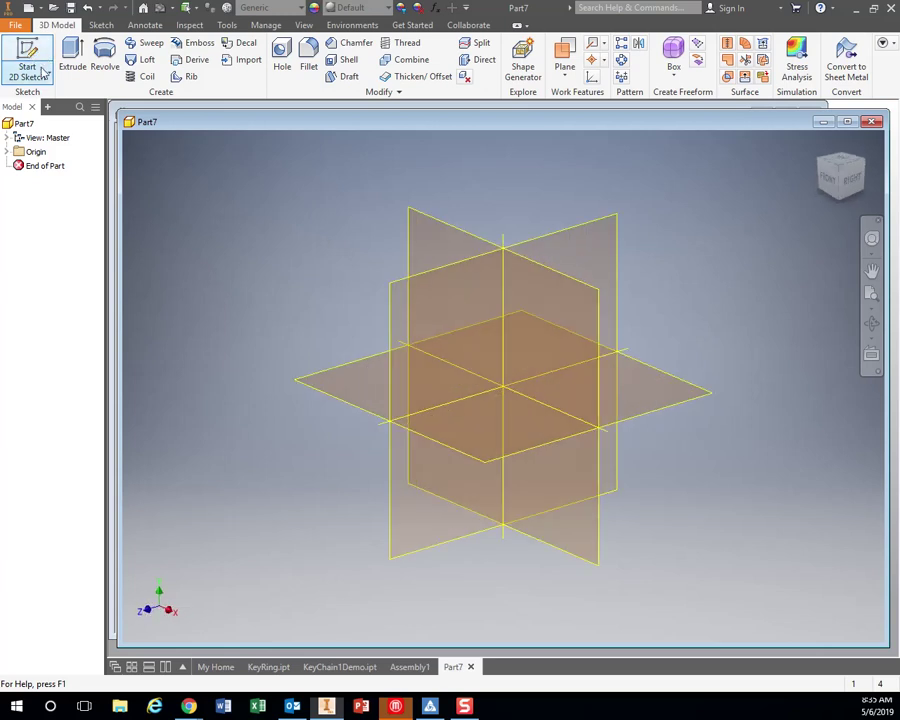
click(480, 431)
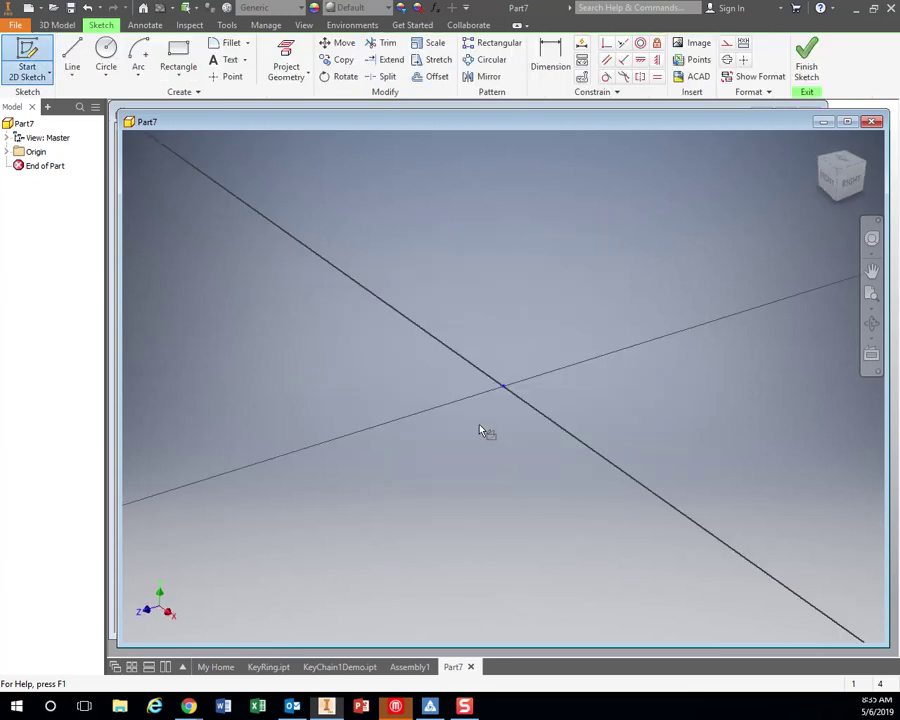
click(862, 143)
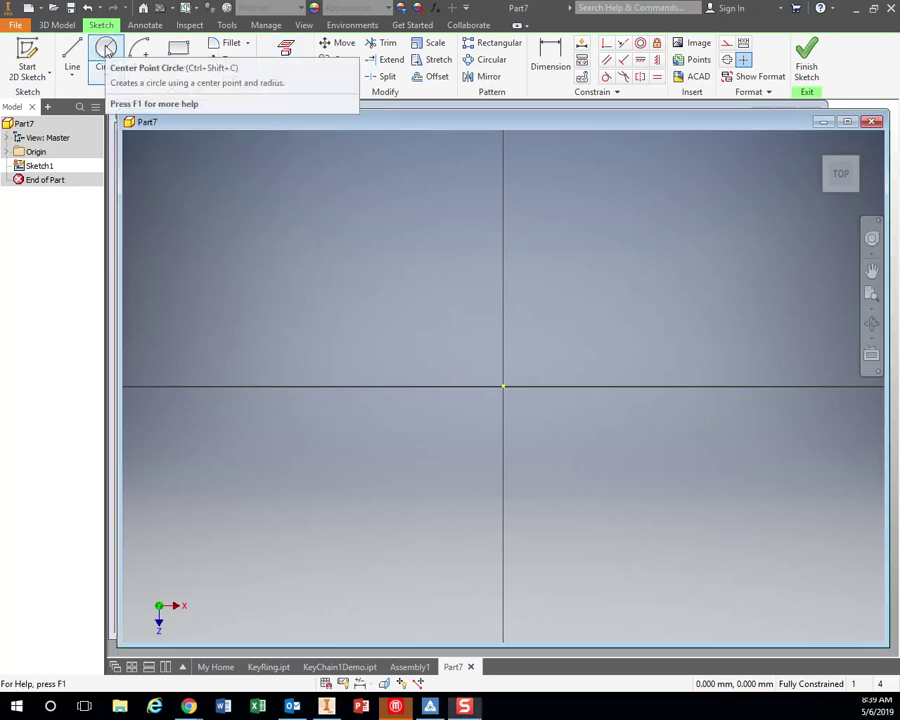
Draw two concentric circles centred on the origin, with diameters of 5 mm and 9 mm
click(106, 50)
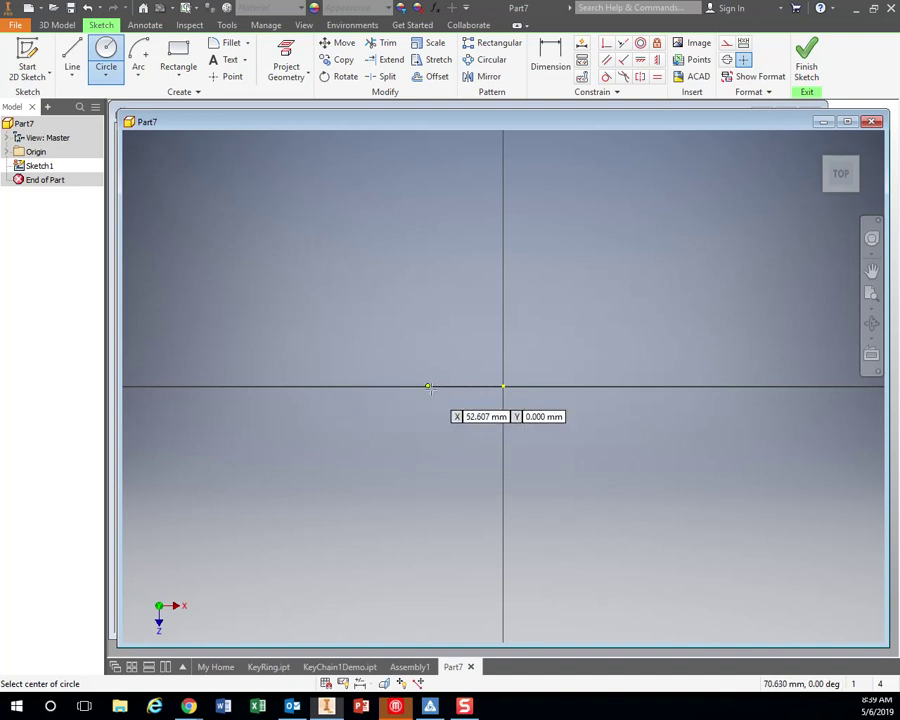
click(503, 386)
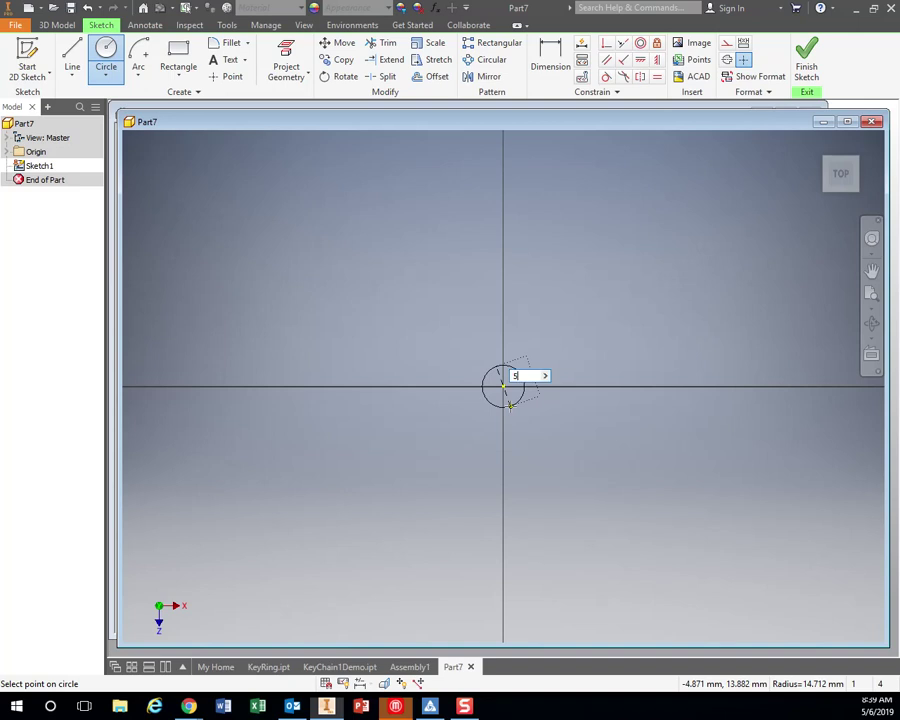
key(Escape)
scroll(503, 388, up, 5)
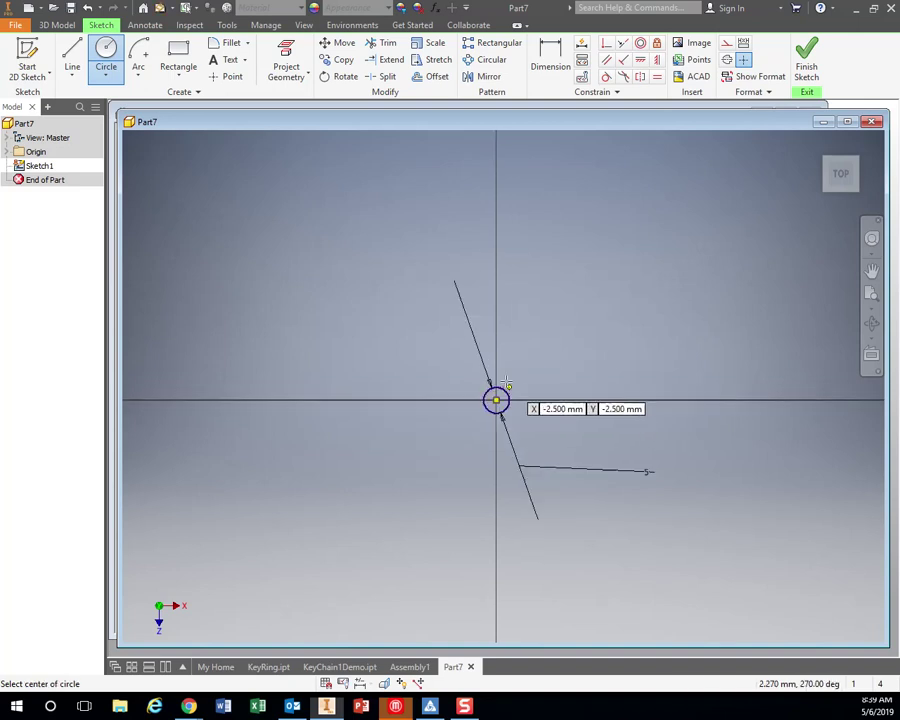
click(503, 386)
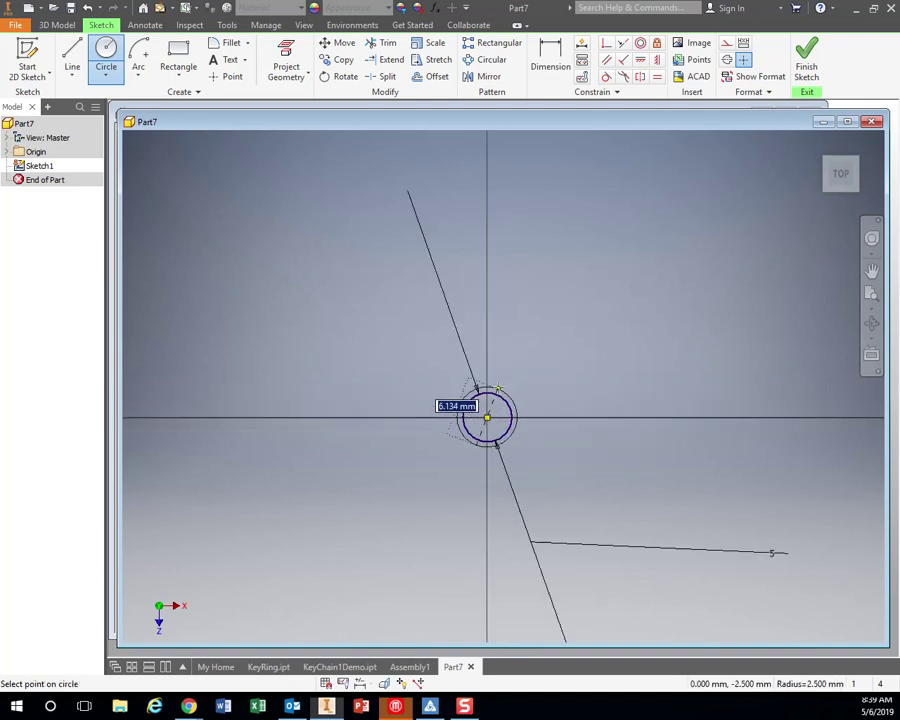
text(9)
key(Return)
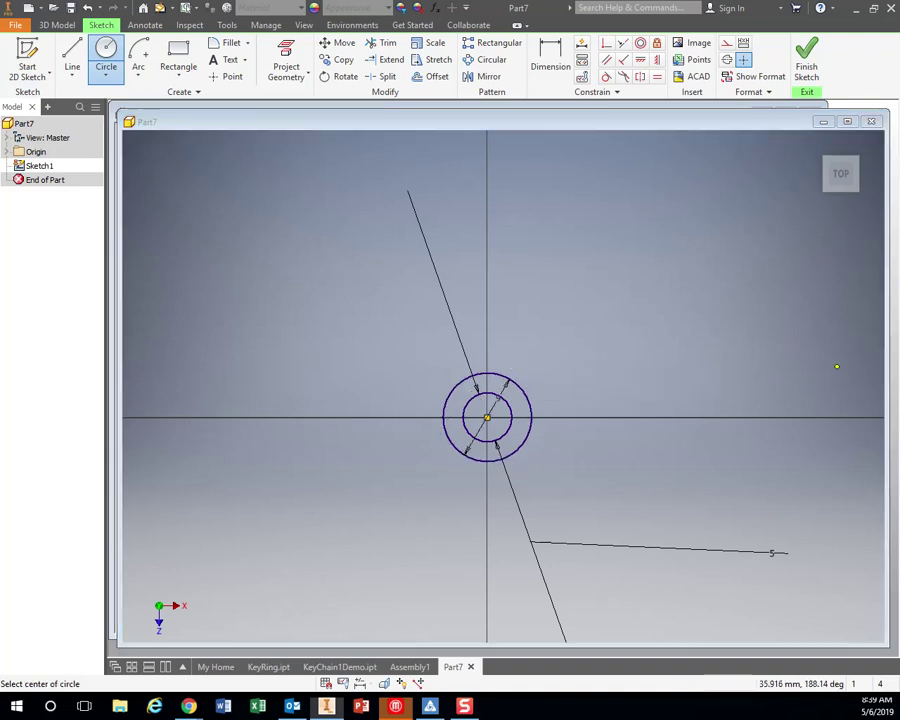
Add the letter B as sketch text, 15 mm high in Tahoma, above the concentric circles
scroll(603, 419, down, 3)
middle_drag(592, 421, 426, 402)
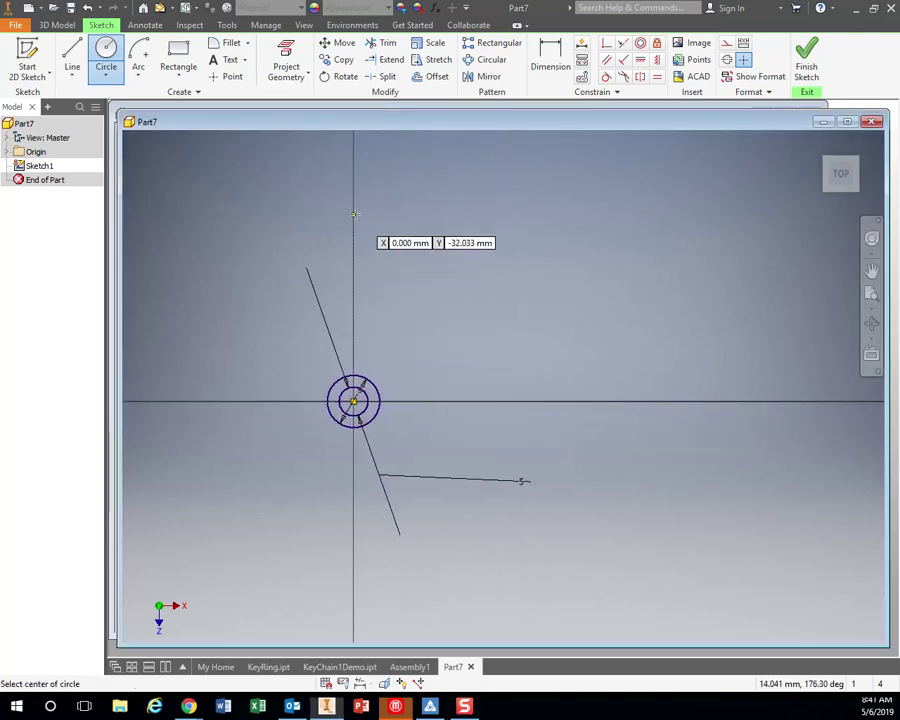
click(228, 62)
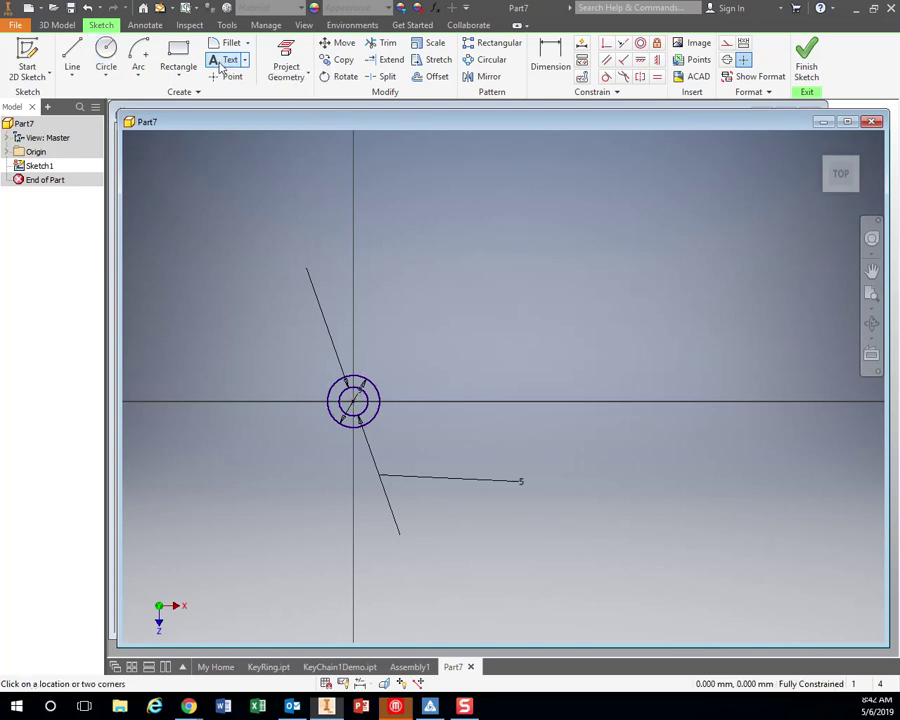
click(448, 287)
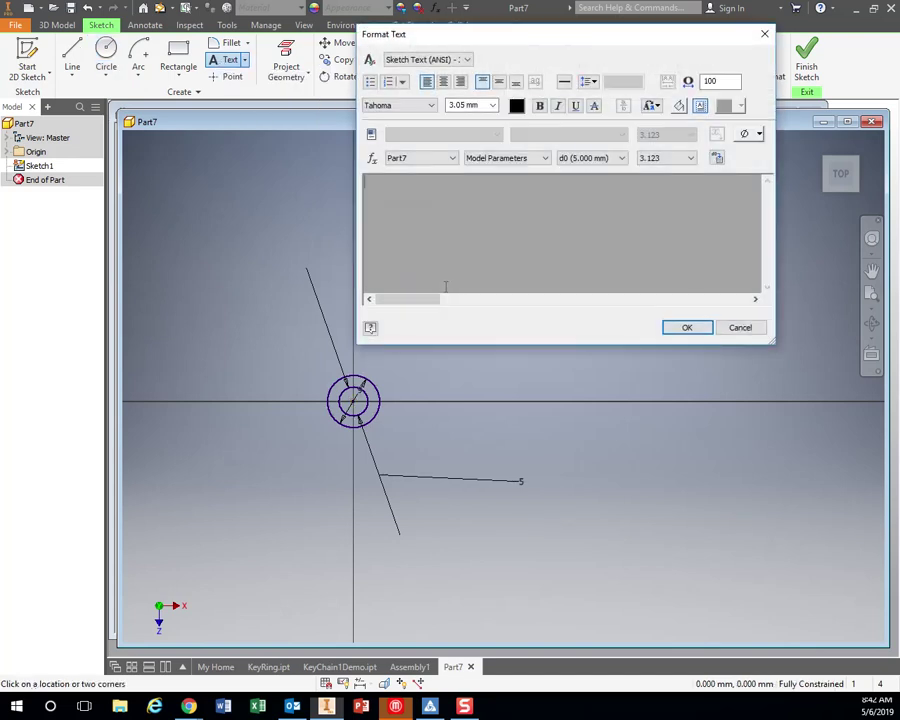
click(469, 106)
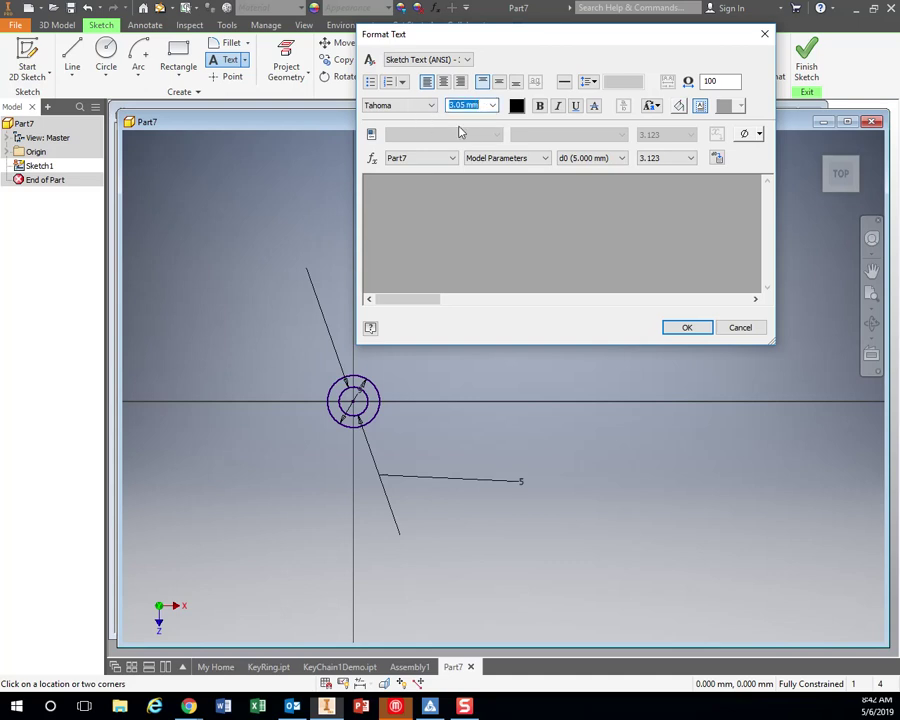
text(15)
text(B)
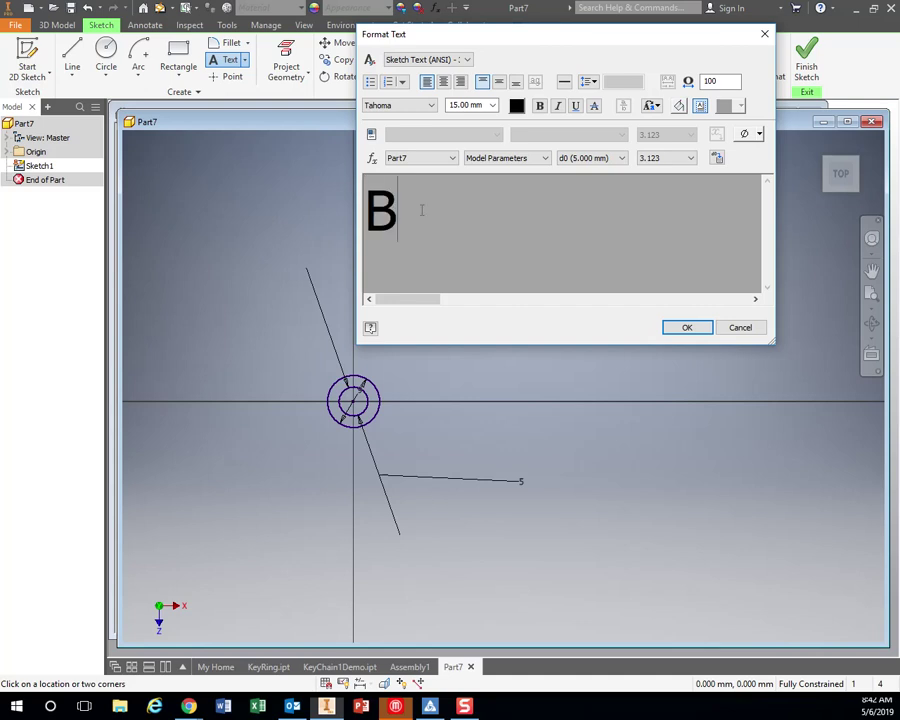
click(685, 328)
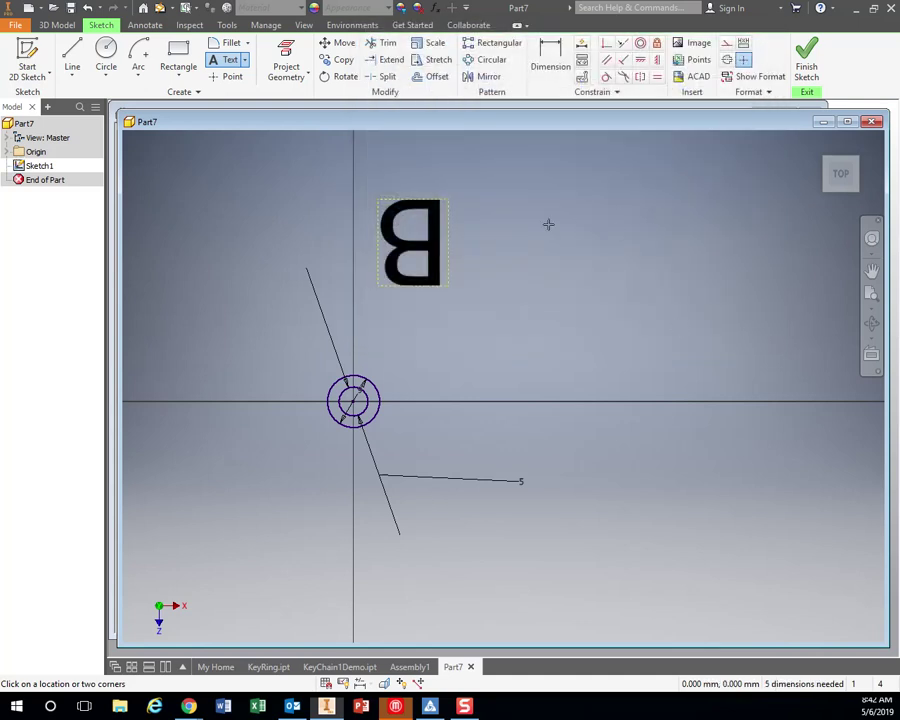
Add the letter R as separate sketch text, 15 mm high in Tahoma, beside the letter B
click(226, 62)
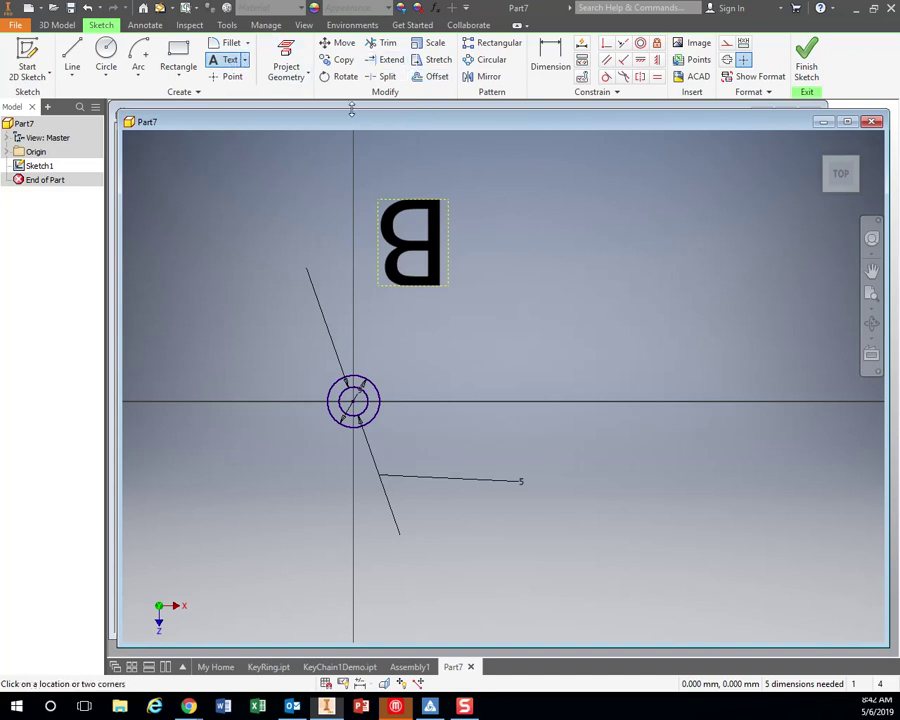
click(515, 264)
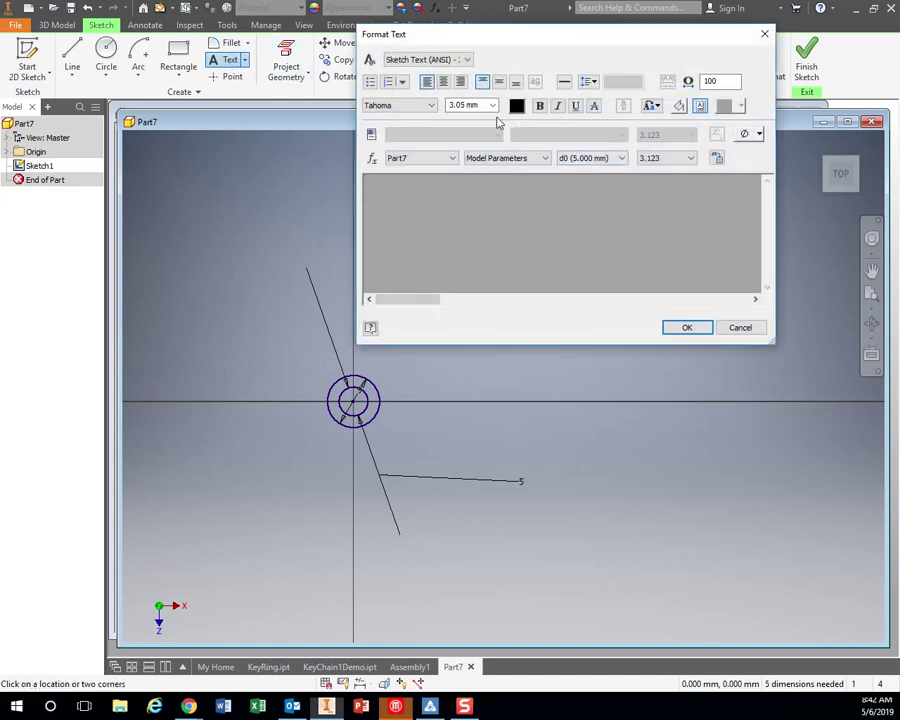
click(468, 105)
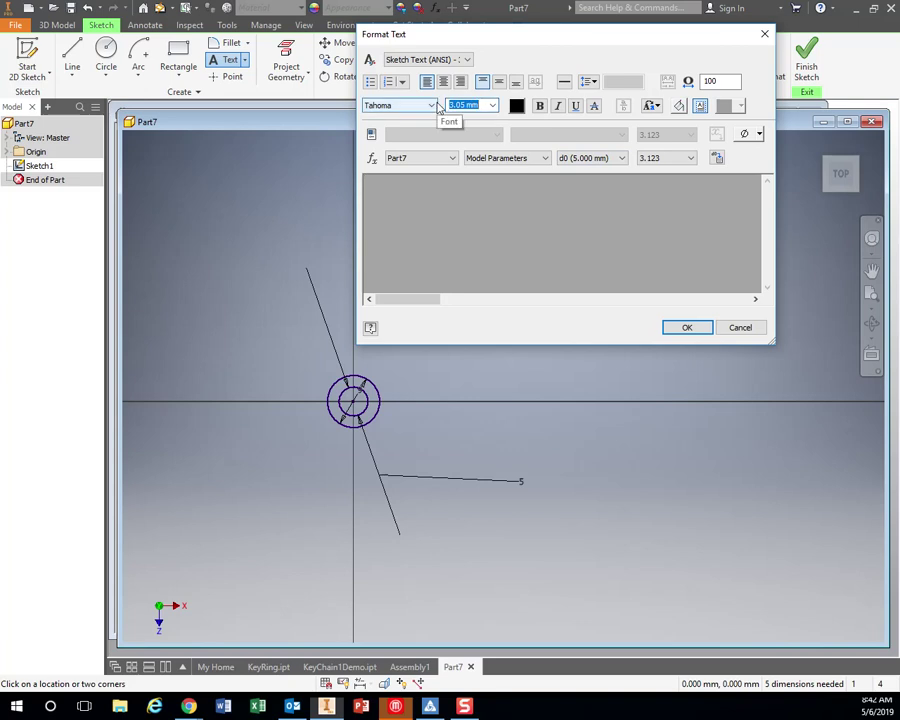
text(15)
click(424, 213)
text(R)
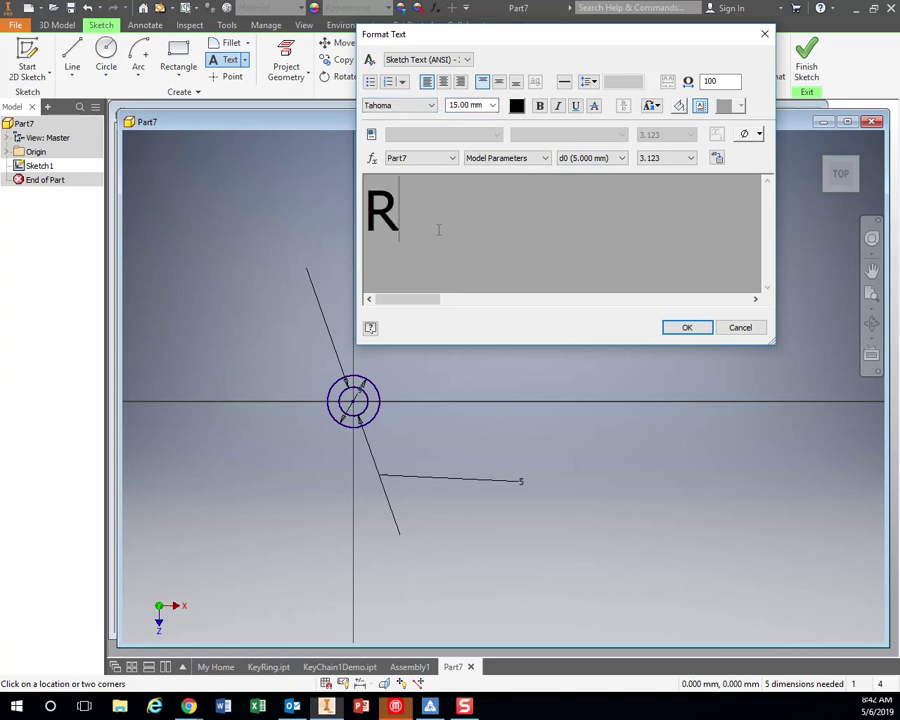
click(684, 331)
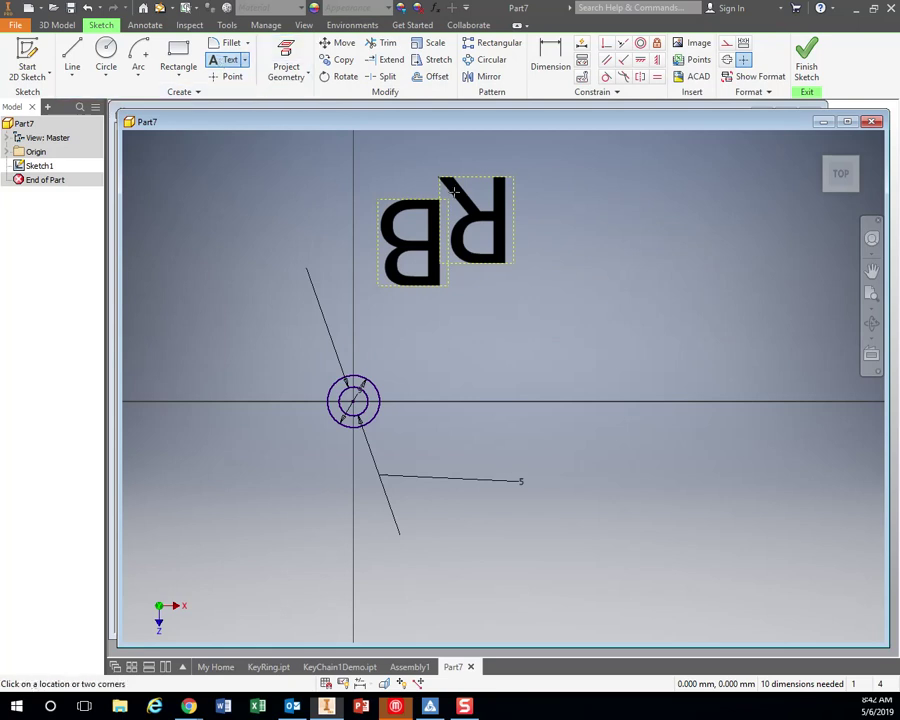
Add the letter O as separate sketch text, 12 mm high in Tahoma, beside the letter R
click(569, 277)
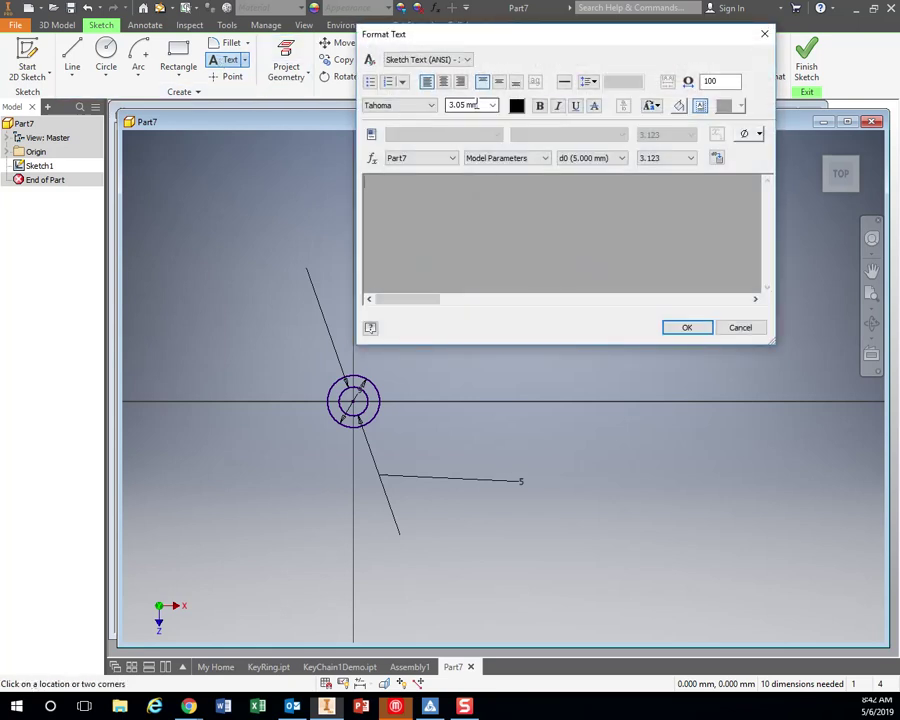
drag(475, 104, 435, 103)
text(12)
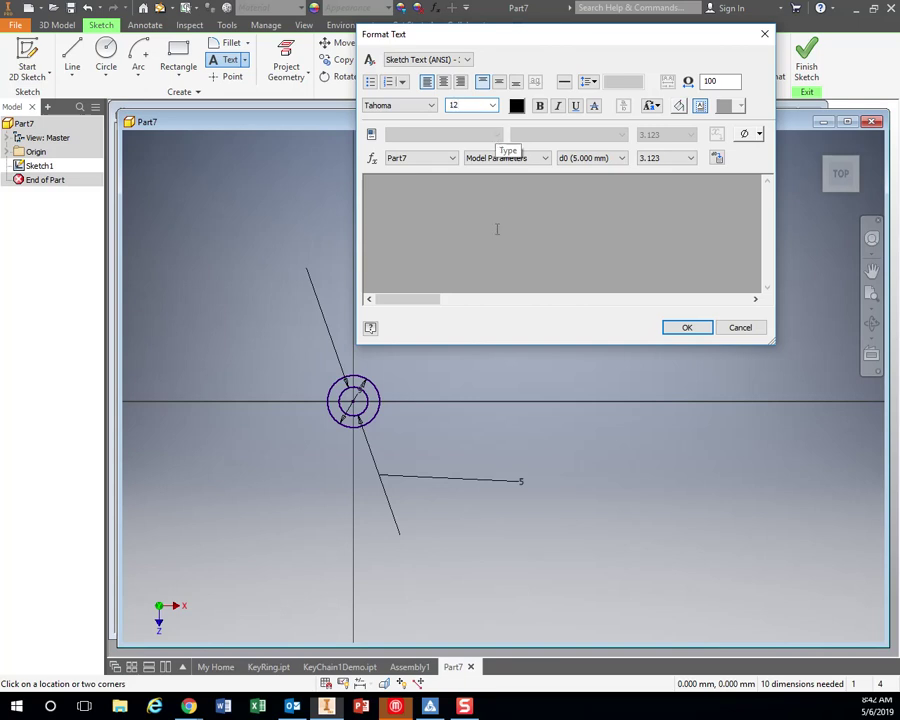
click(492, 229)
text(O)
click(686, 327)
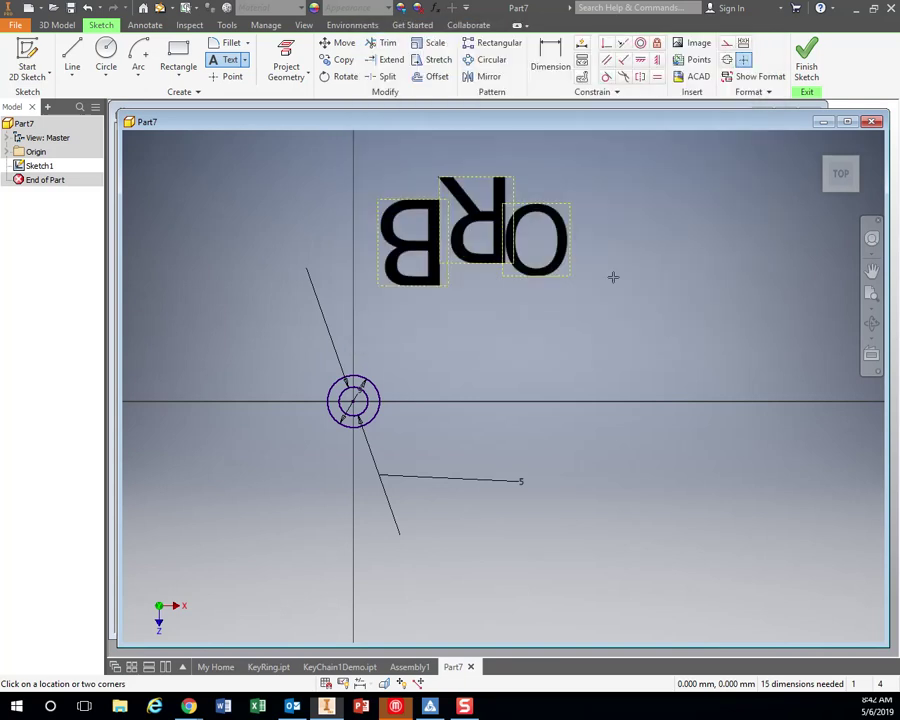
Add the letter W as separate sketch text in Times New Roman, 15 mm high, near the letter O
click(230, 60)
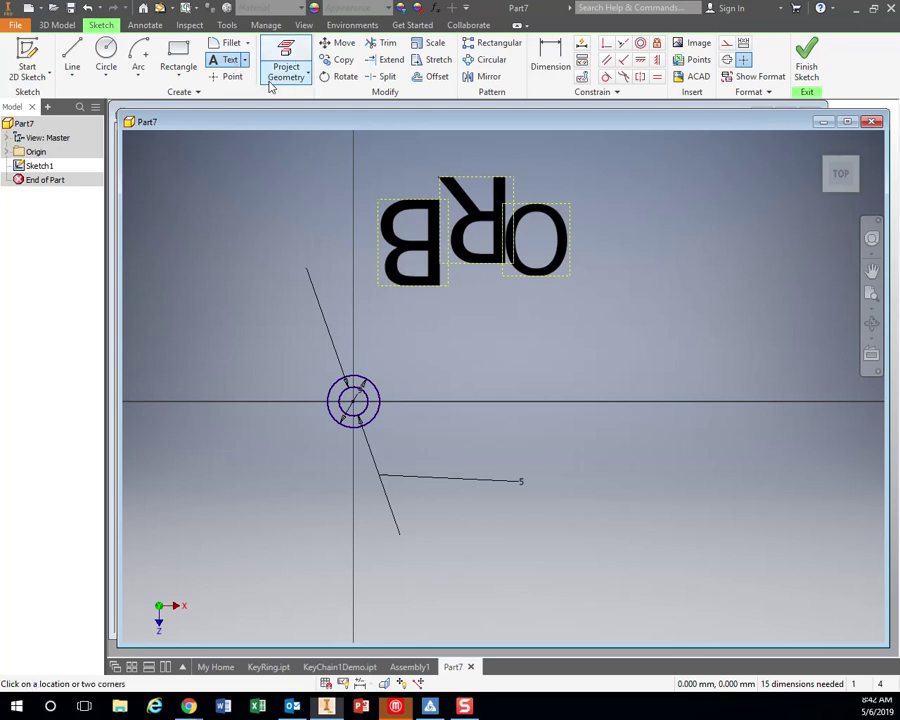
click(245, 60)
click(240, 82)
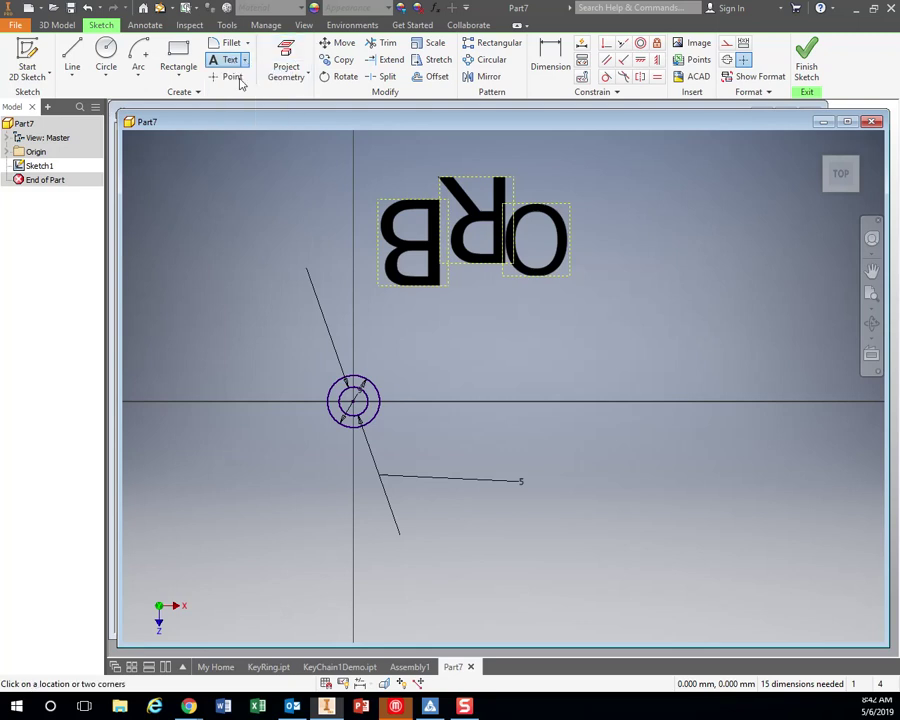
click(610, 241)
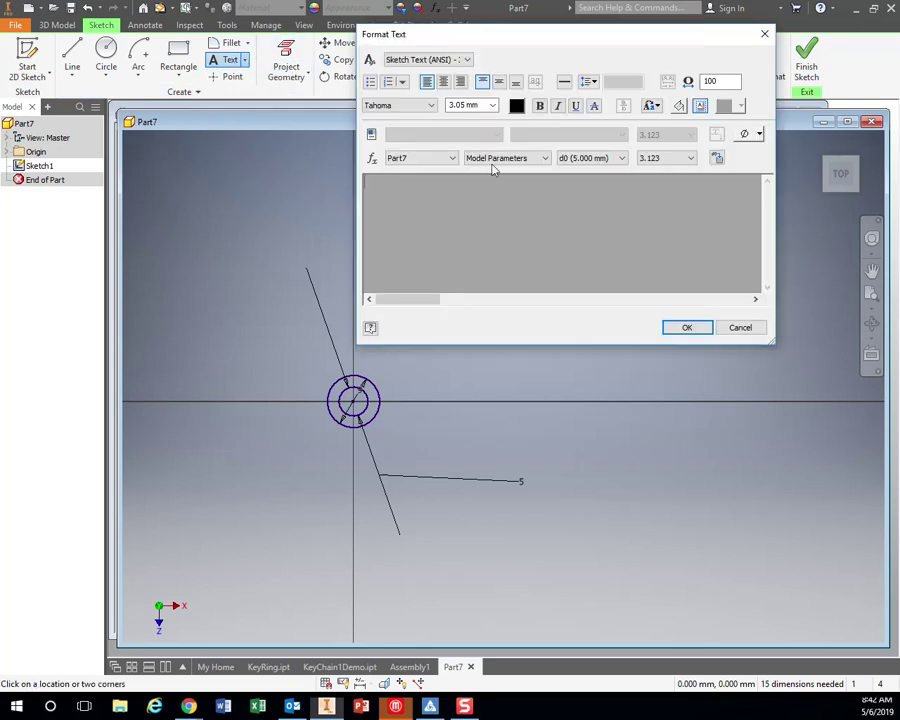
click(430, 106)
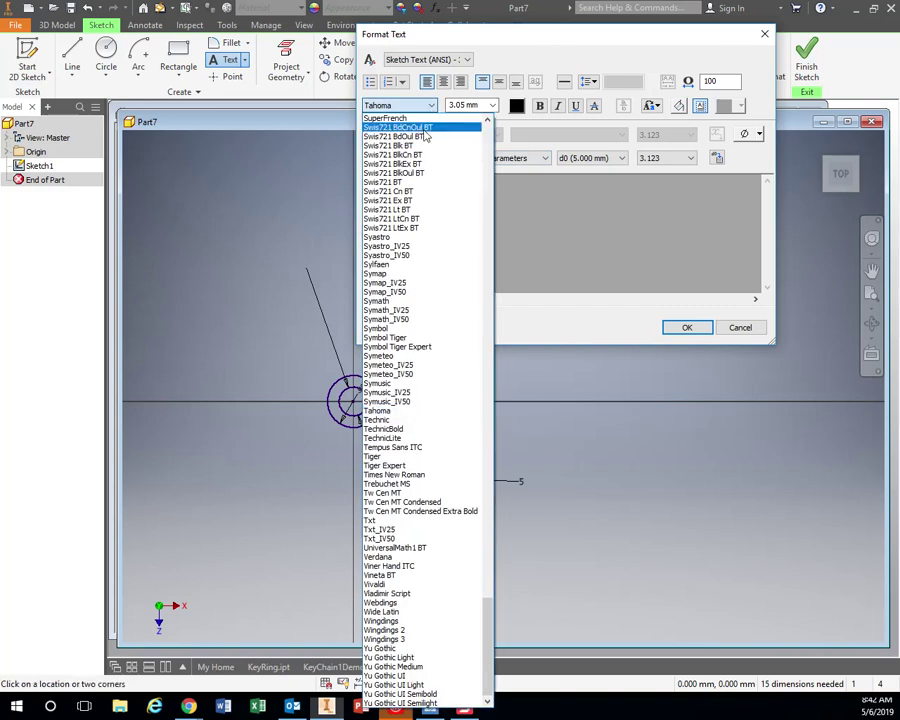
click(398, 475)
click(481, 108)
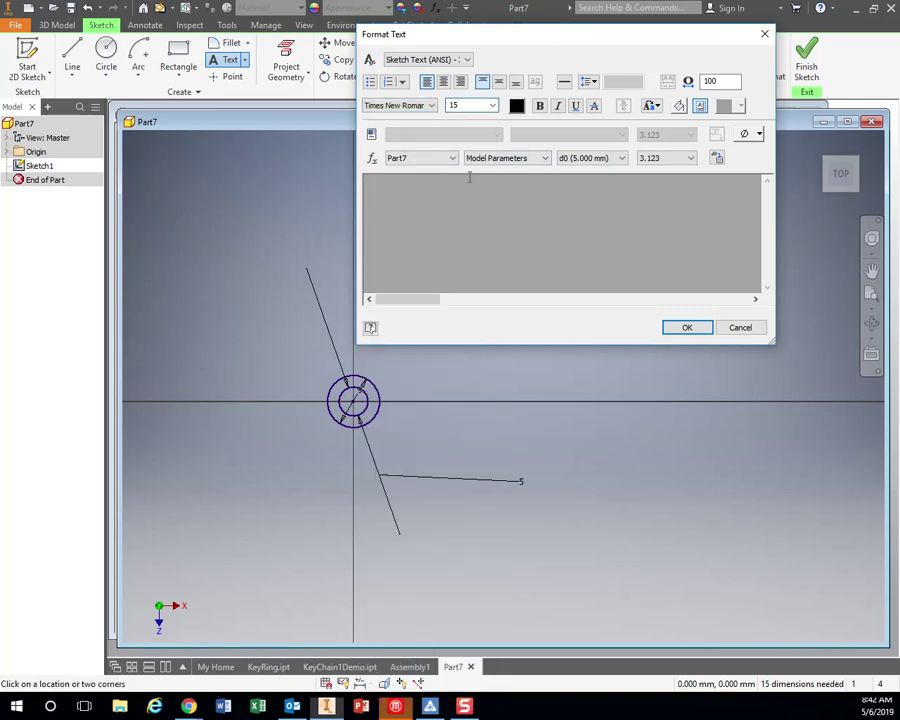
text(W)
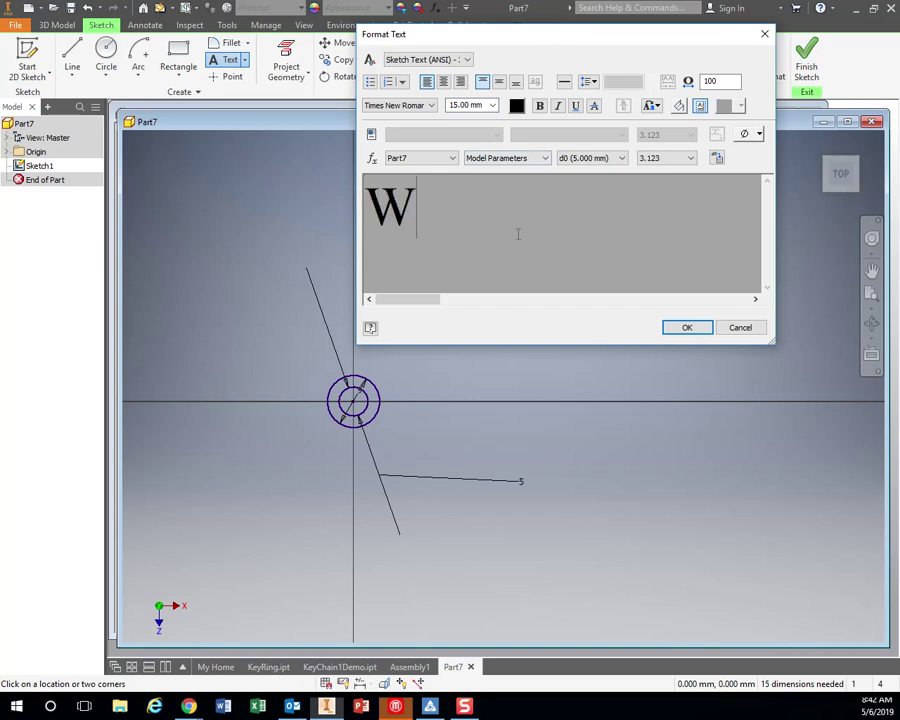
click(668, 327)
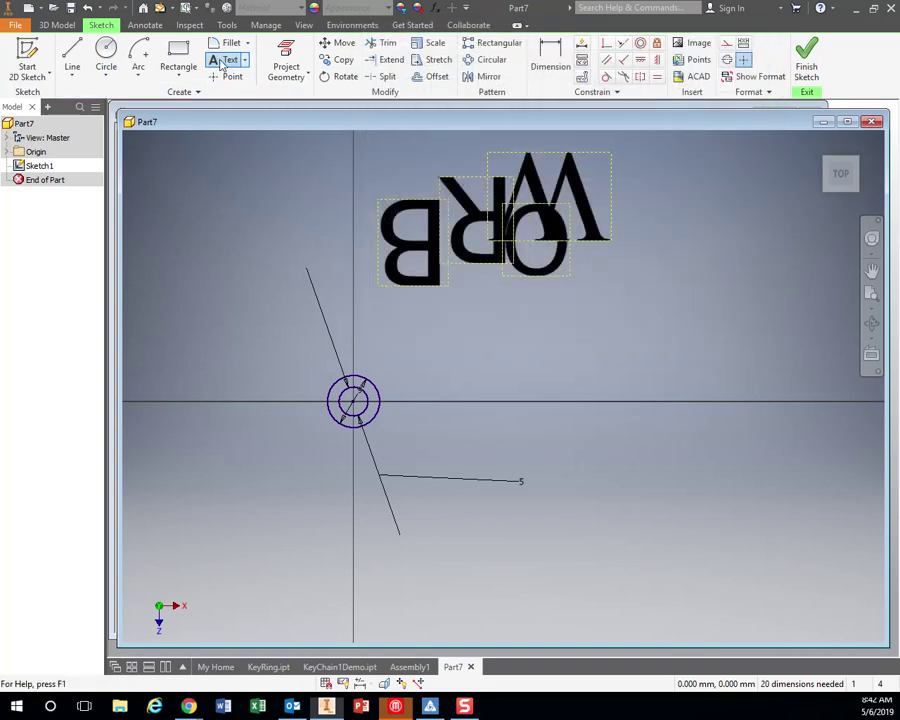
Add the letter N as separate sketch text, 12 mm high in Tahoma, overlapping the lower part of the O and W
click(595, 302)
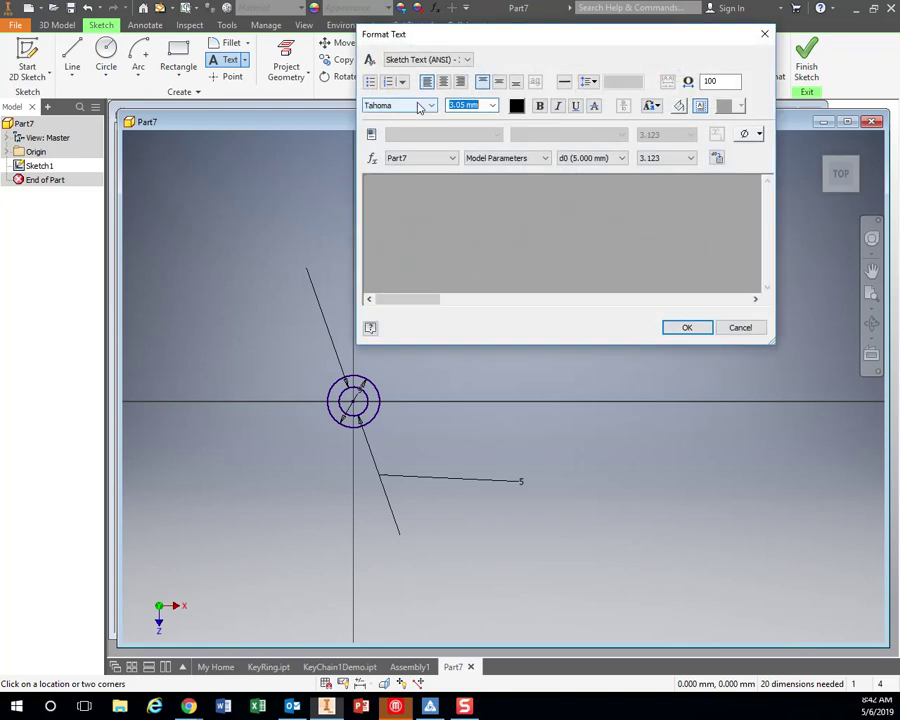
text(12)
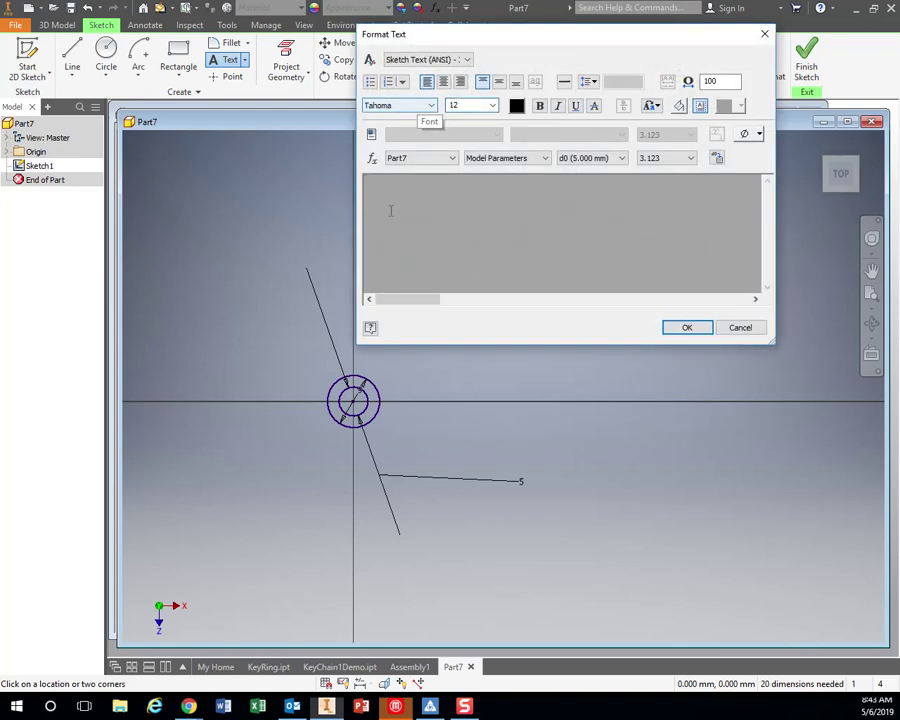
click(391, 224)
text(n)
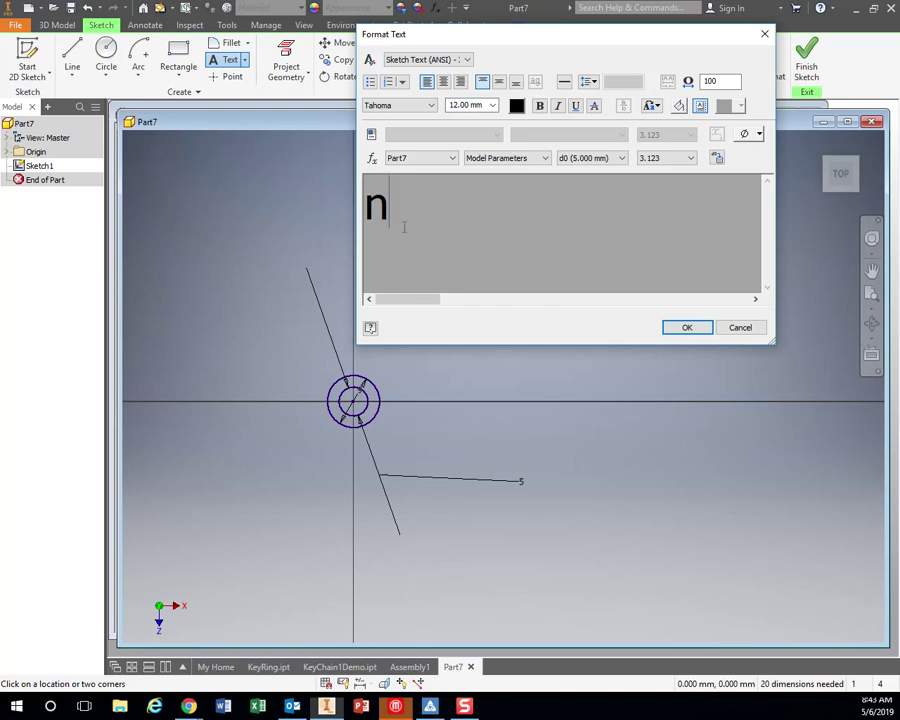
key(BackSpace)
text(N)
click(685, 330)
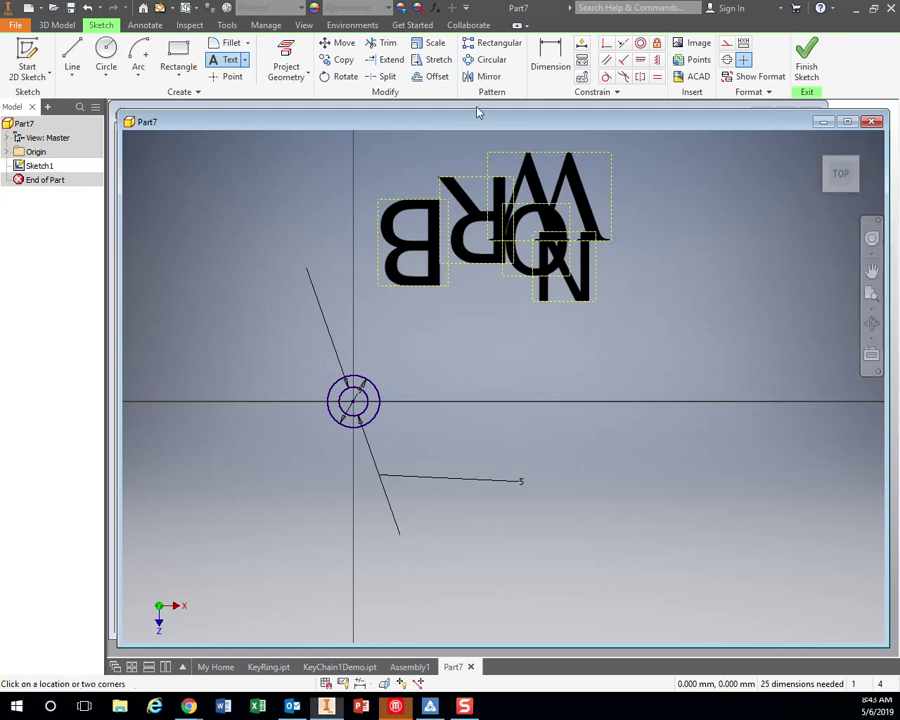
Rotate the upside-down letter B 180 degrees about the corner of its text box so it reads upright
click(333, 80)
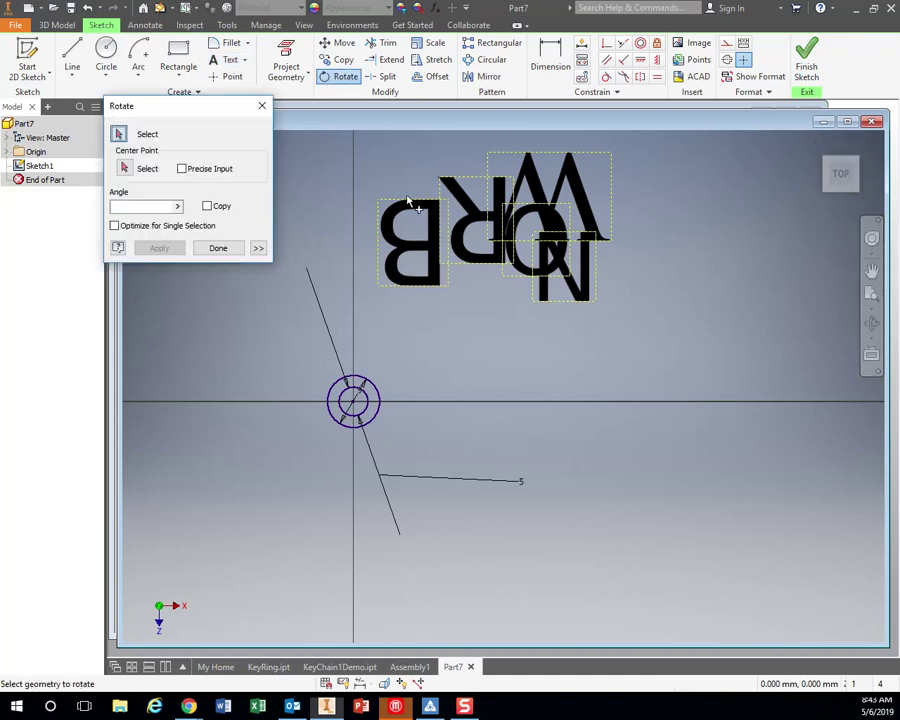
click(126, 169)
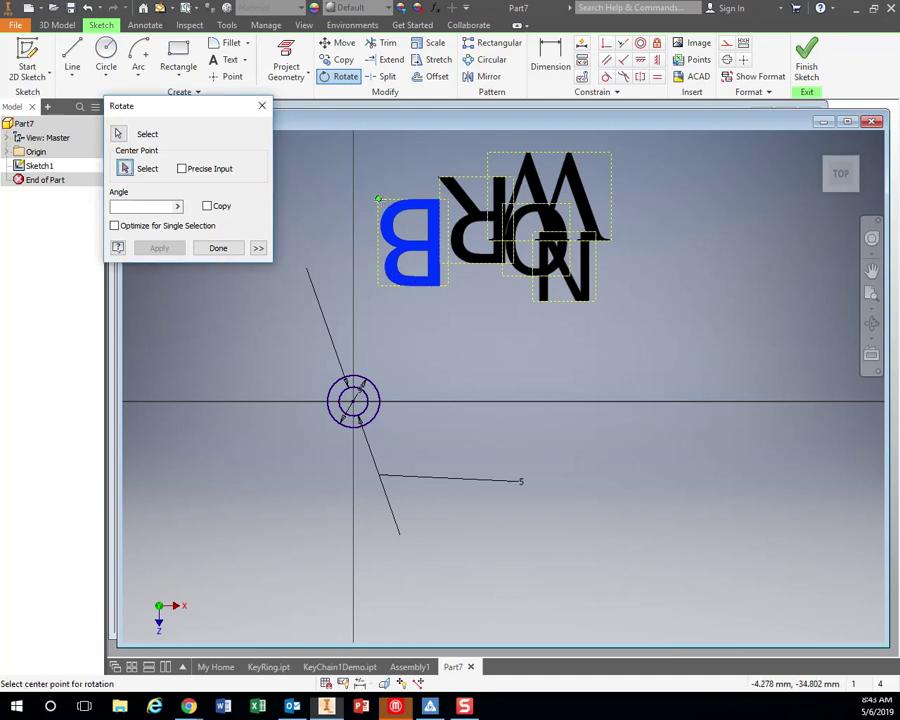
click(378, 199)
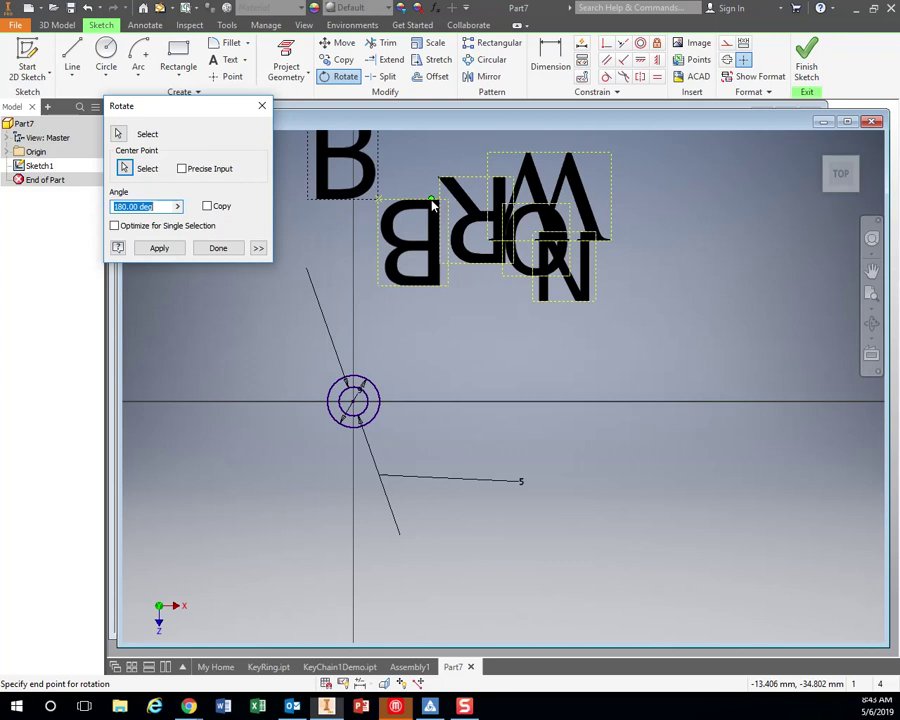
click(432, 205)
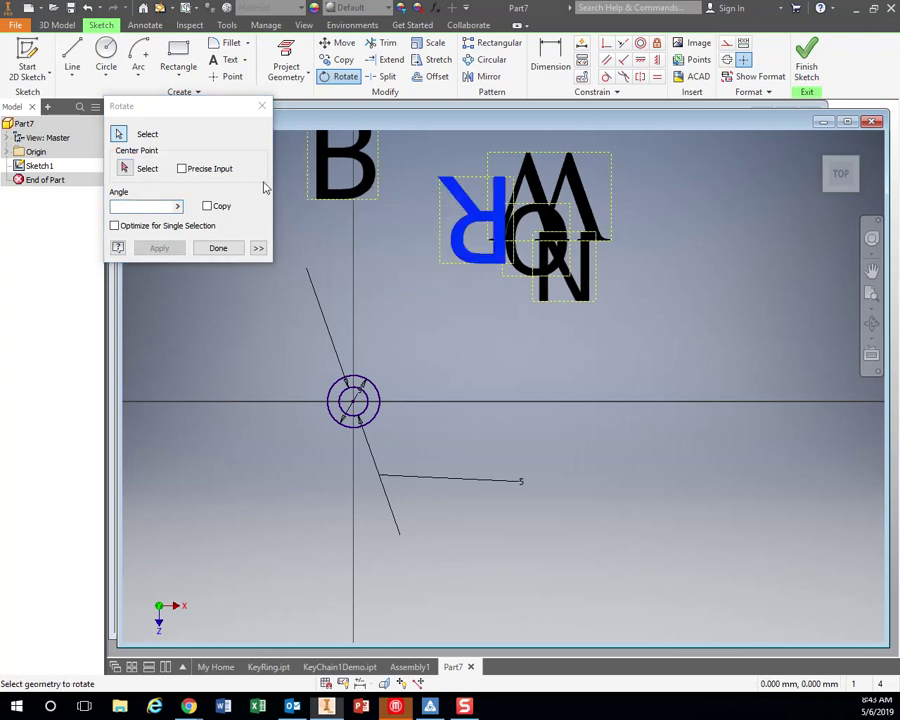
Rotate the letter R about its text box corner to an upright position with a slight clockwise tilt
click(127, 169)
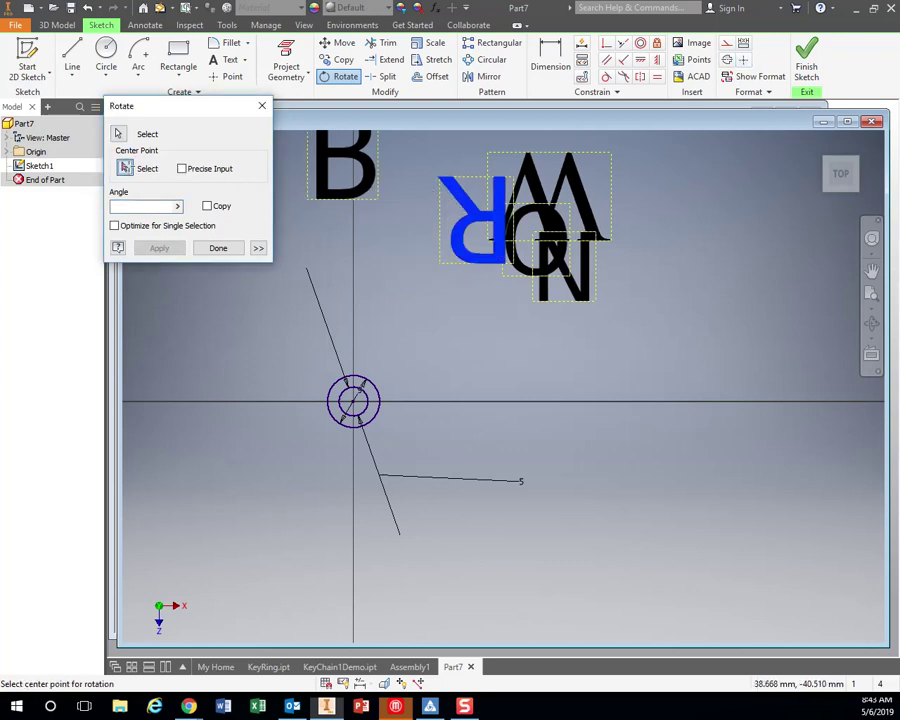
click(438, 176)
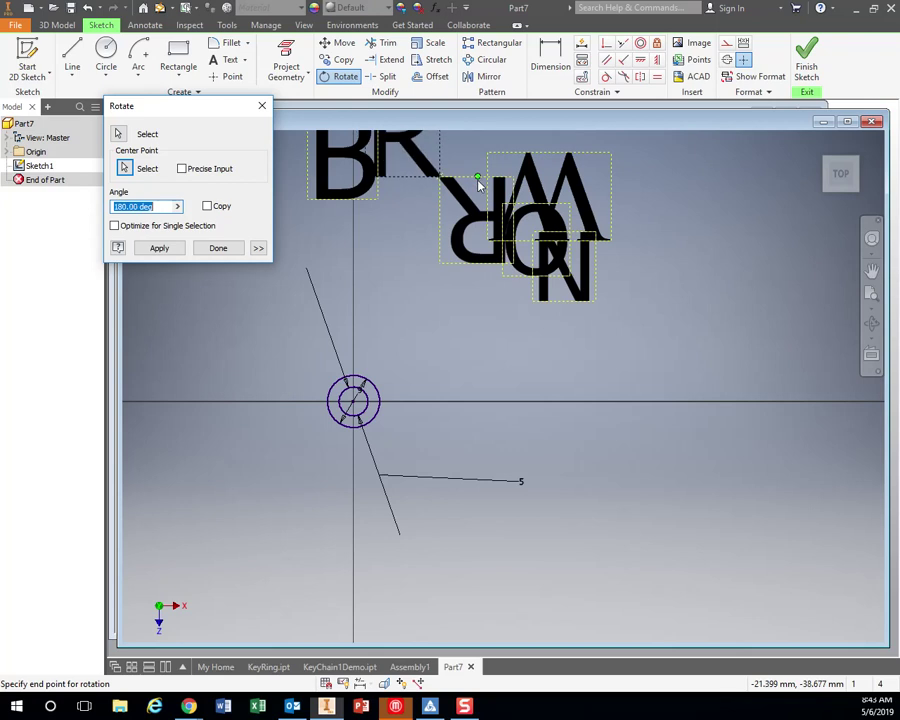
click(475, 188)
Rotate the letter W 180 degrees about the corner of its text box so it reads upright
scroll(436, 210, down, 3)
mouse_move(440, 230)
middle_down()
mouse_move(420, 274)
mouse_move(430, 318)
middle_up()
scroll(430, 318, up, 3)
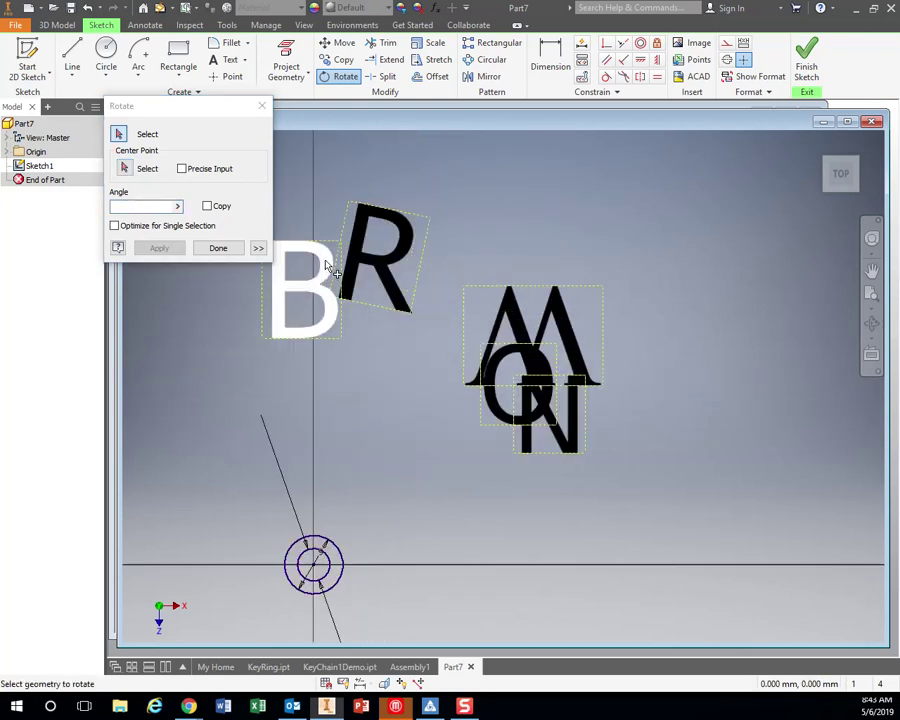
click(124, 168)
click(117, 134)
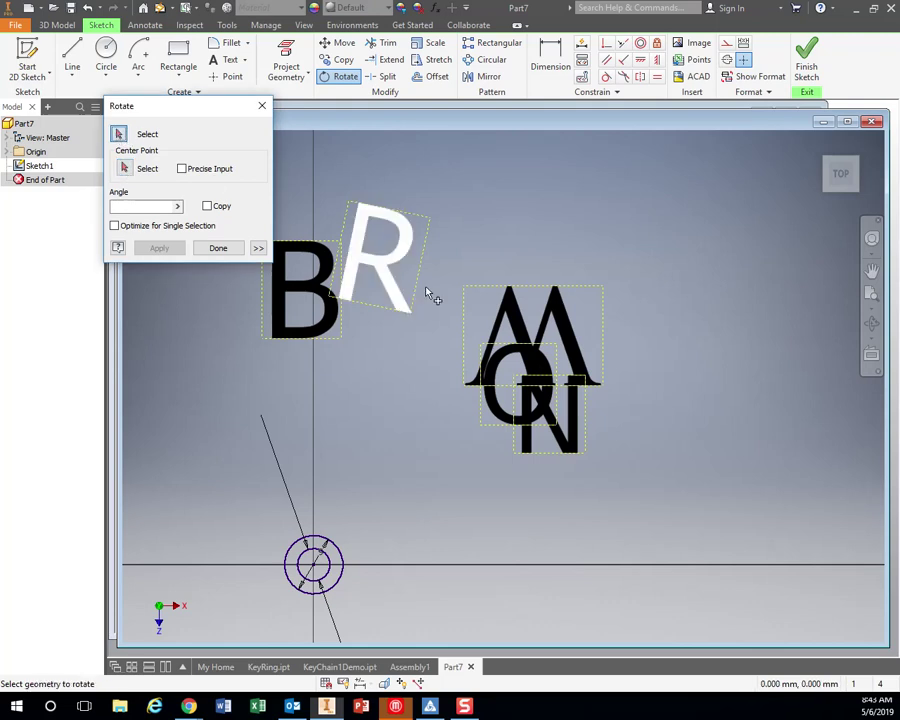
click(506, 318)
click(124, 168)
click(464, 385)
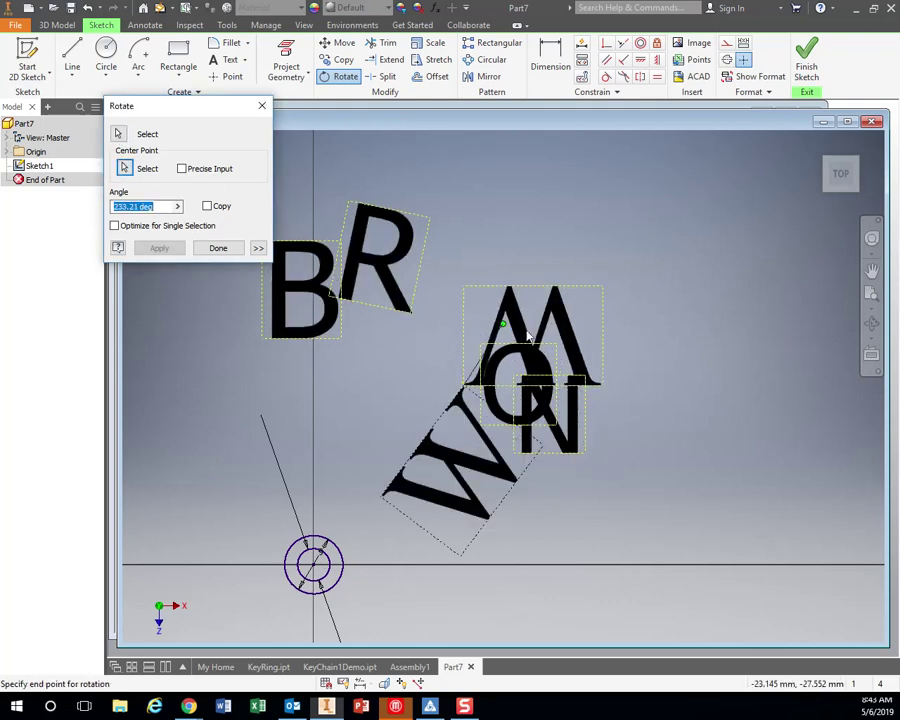
click(600, 390)
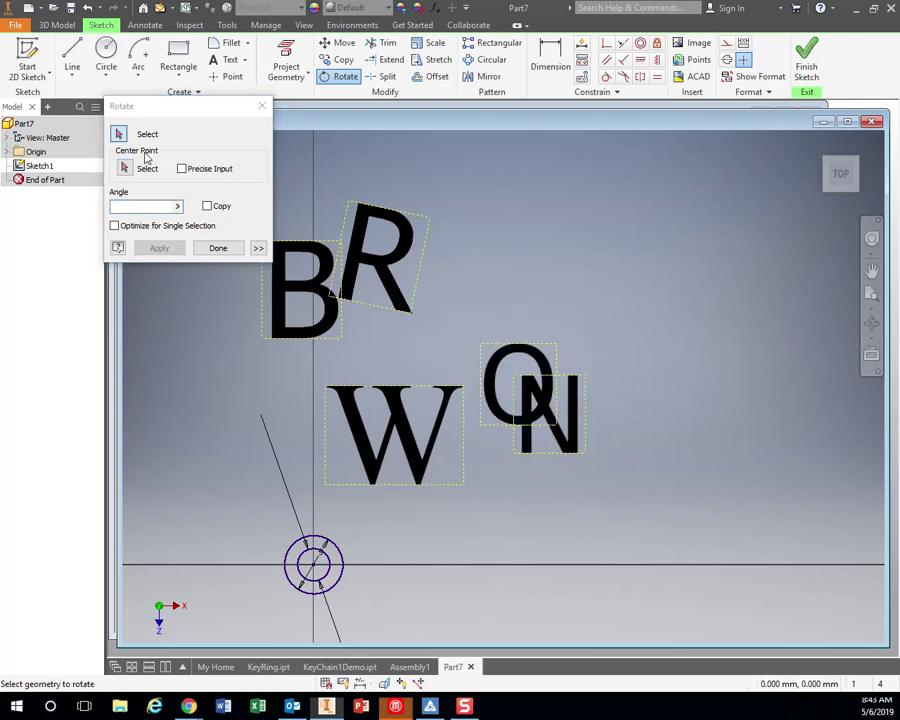
Rotate the letter N about its text box corner to an upright position with a slight counterclockwise tilt, and finish rotating
click(118, 134)
click(141, 170)
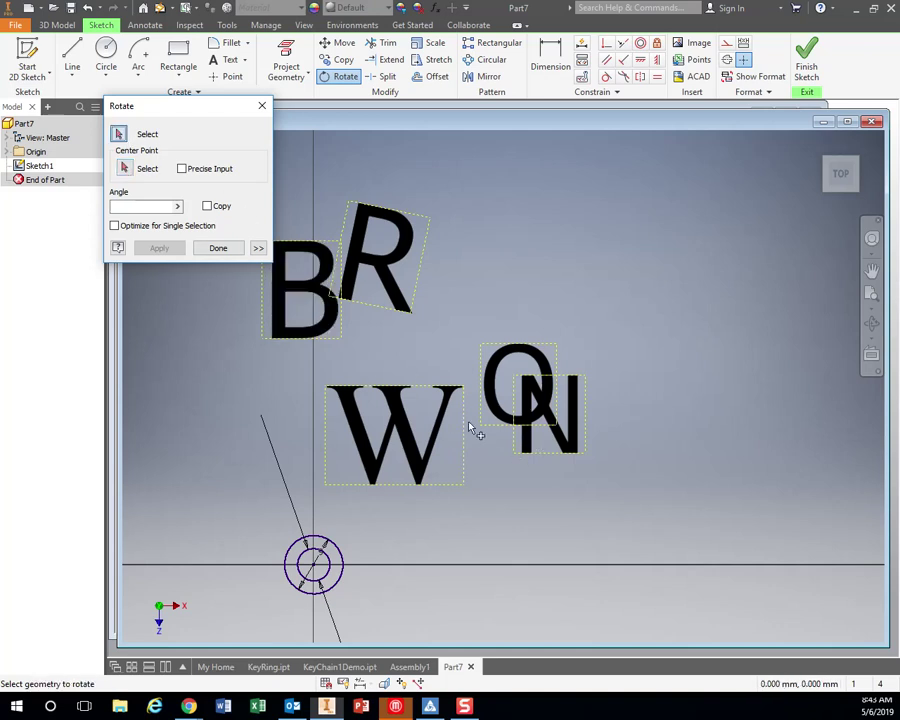
click(526, 446)
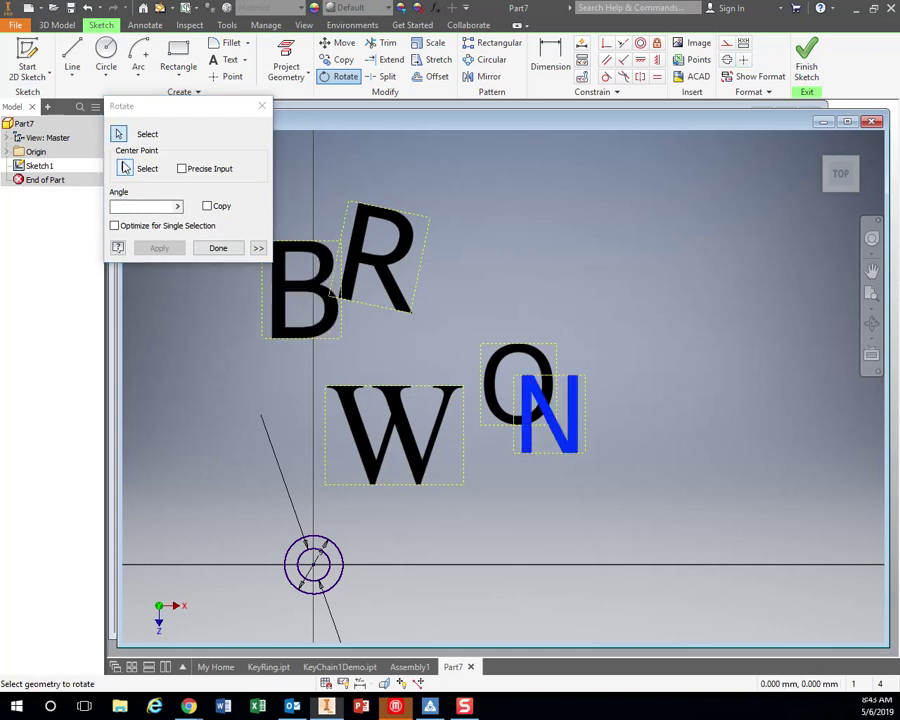
click(124, 167)
click(513, 374)
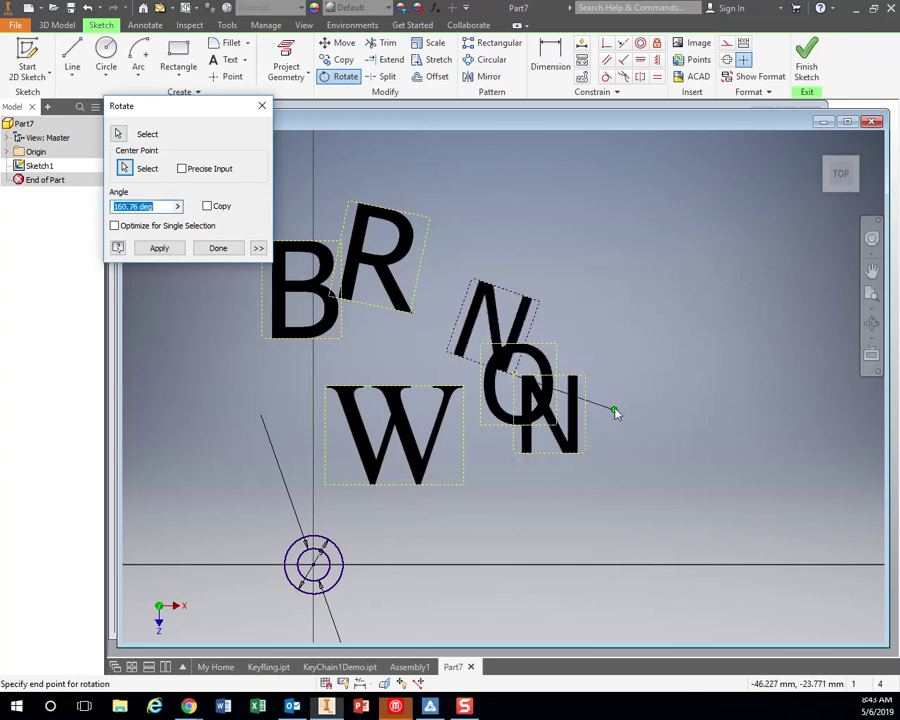
click(600, 358)
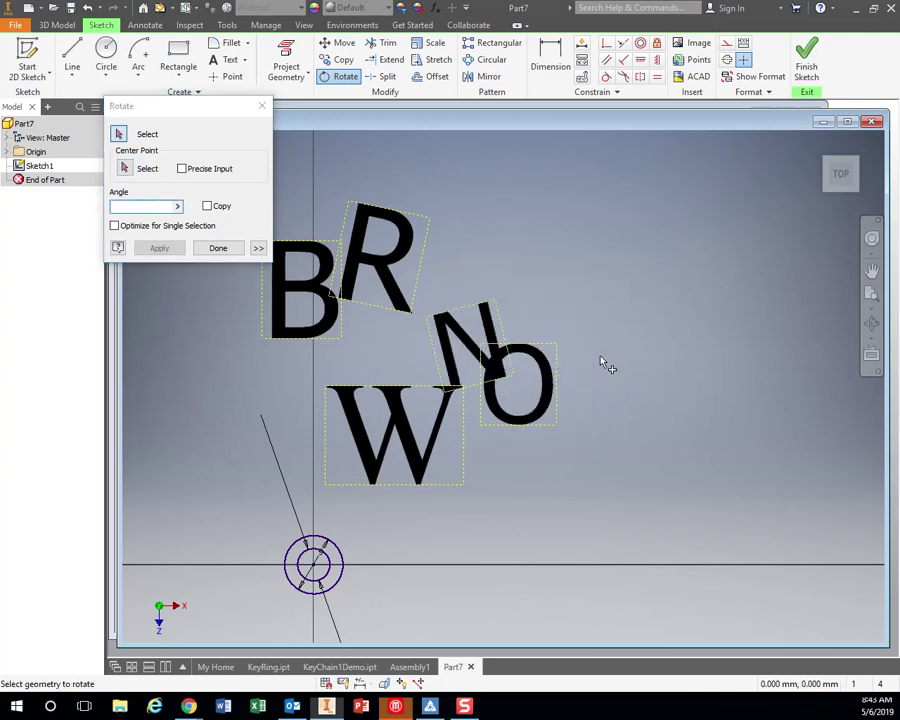
click(216, 248)
Move the letter B by its lower-left corner so its stem overlaps the right edge of the outer ring circle
scroll(430, 425, down, 3)
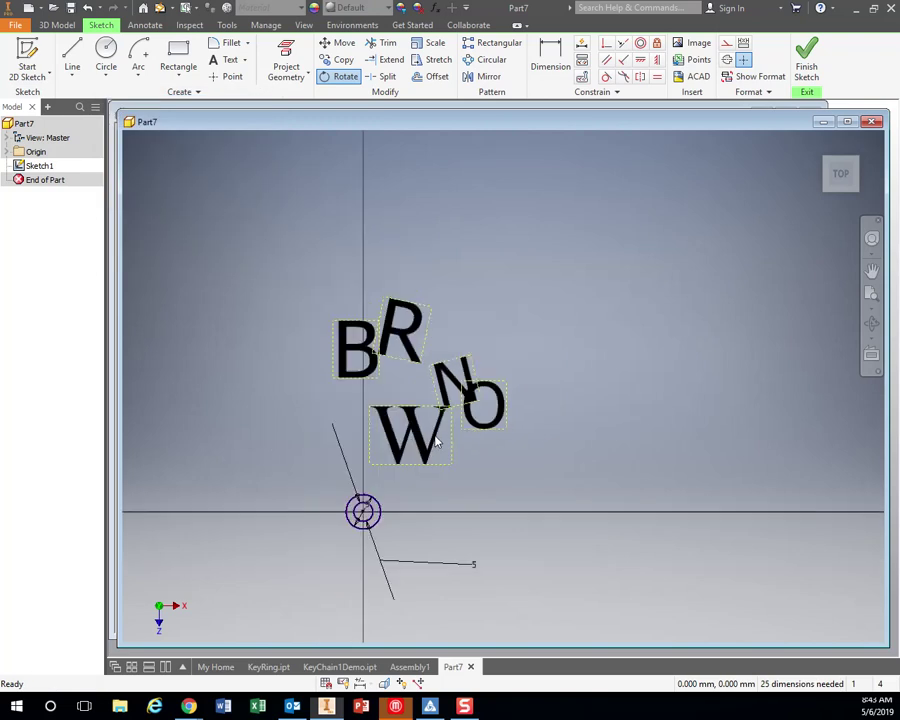
scroll(420, 416, up, 4)
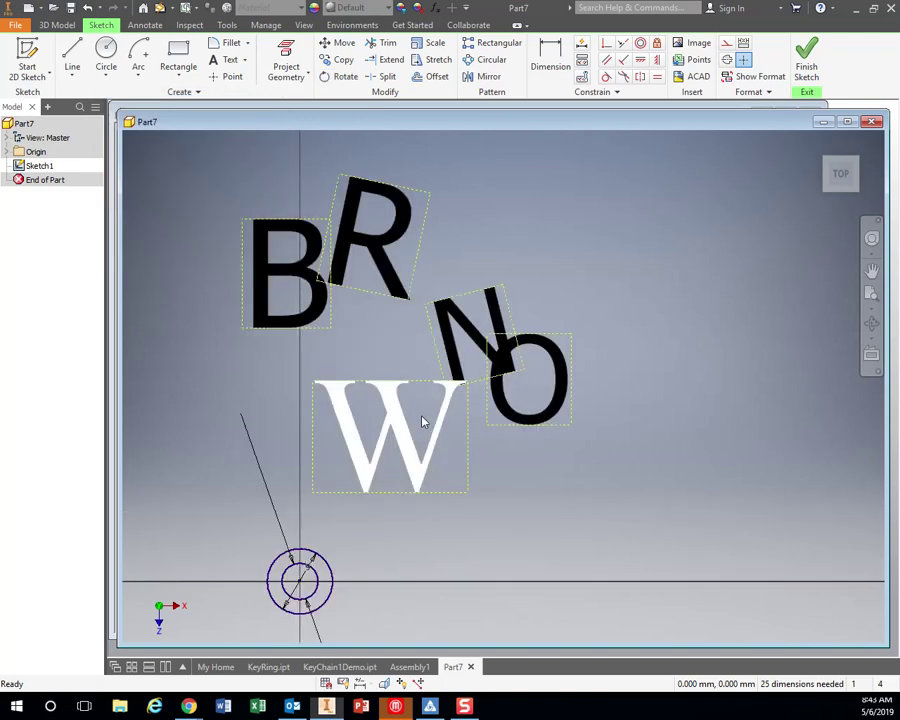
click(336, 42)
click(262, 275)
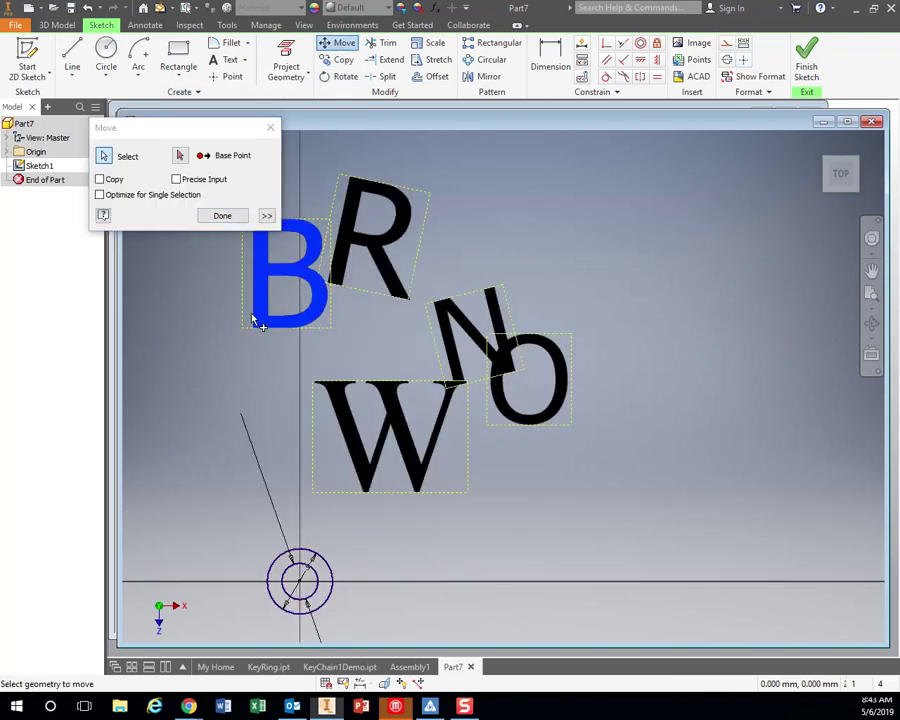
click(182, 157)
click(242, 328)
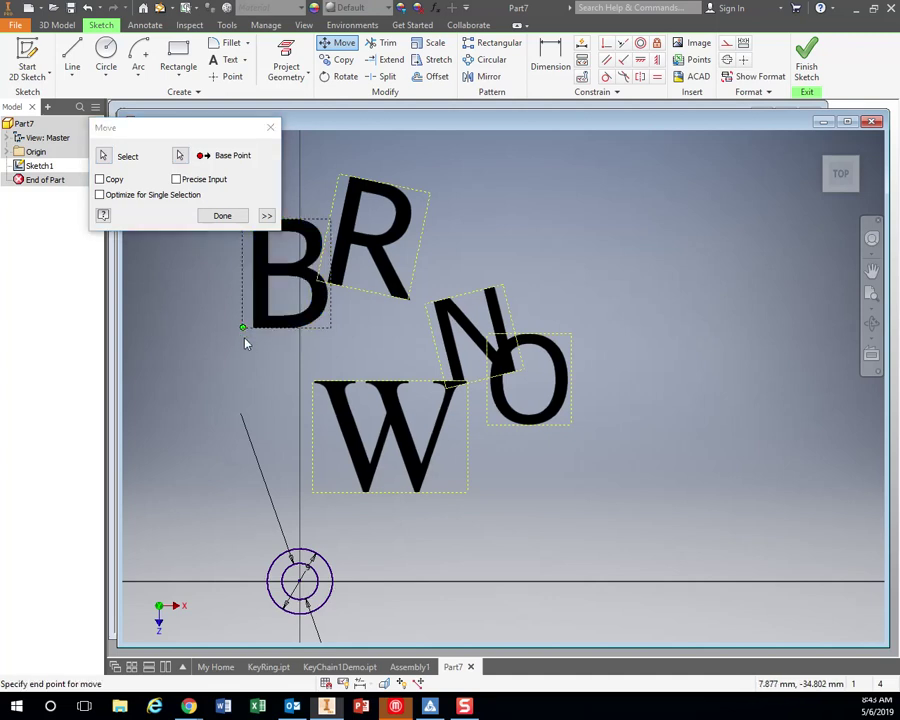
click(313, 636)
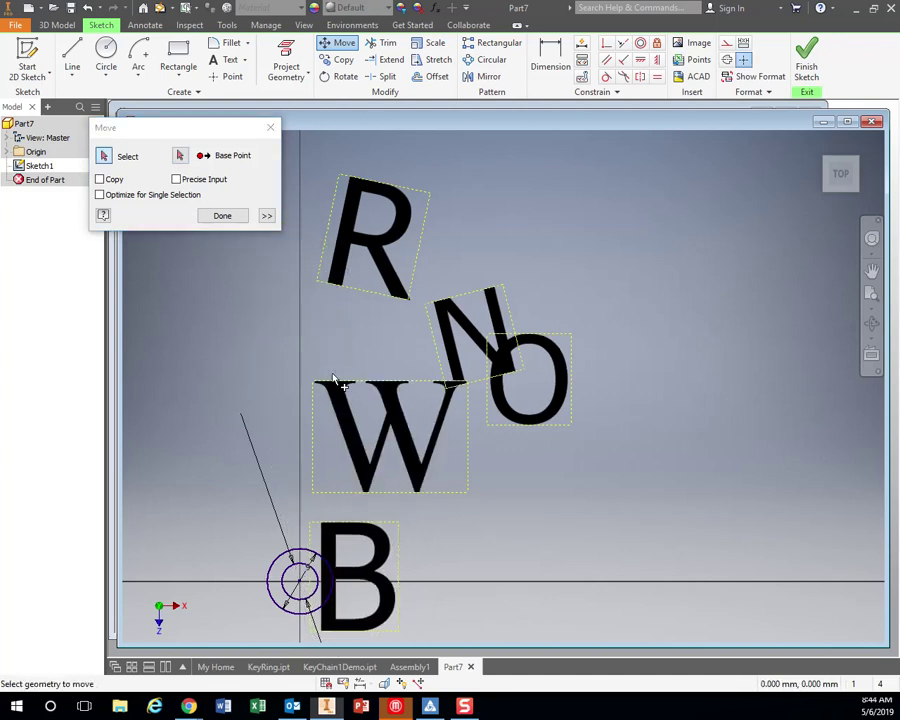
Move the tilted letter R by its lower-left corner so it slightly overlaps the right side of the B
middle_drag(332, 375, 320, 335)
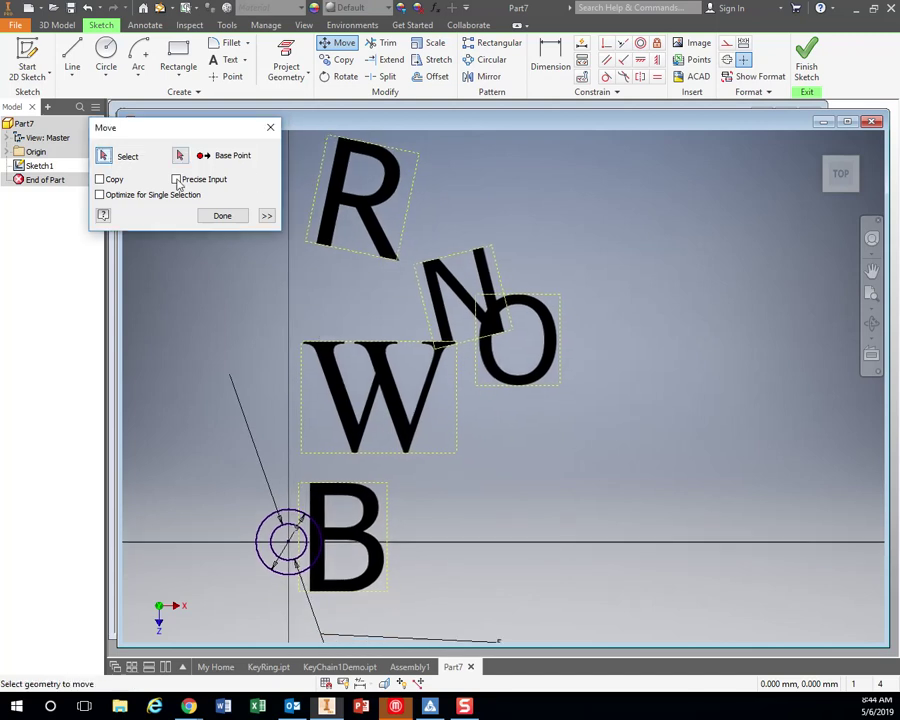
click(181, 156)
click(337, 244)
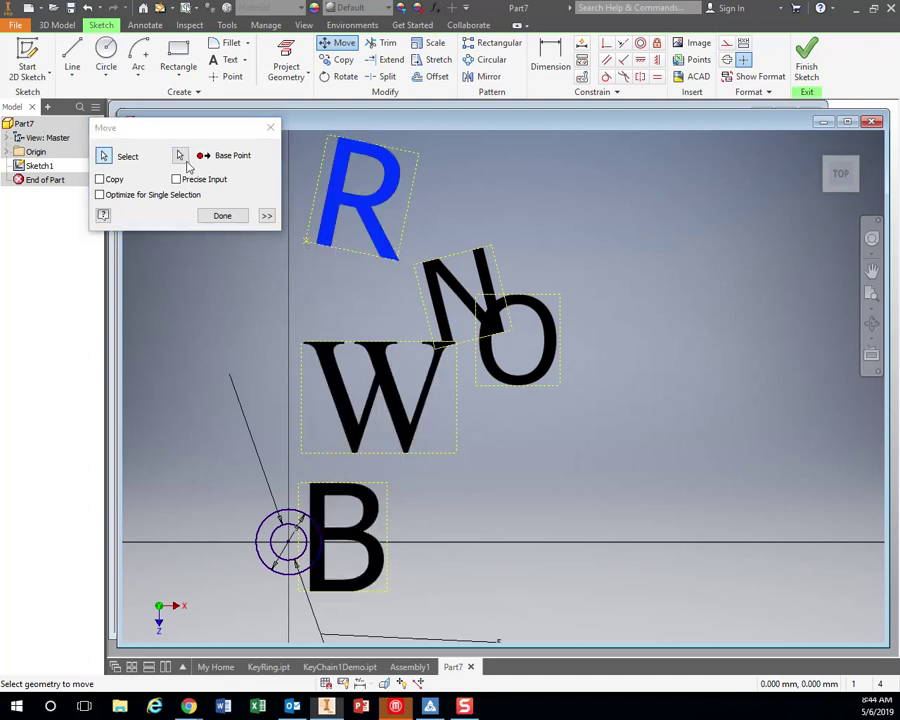
click(181, 157)
click(306, 241)
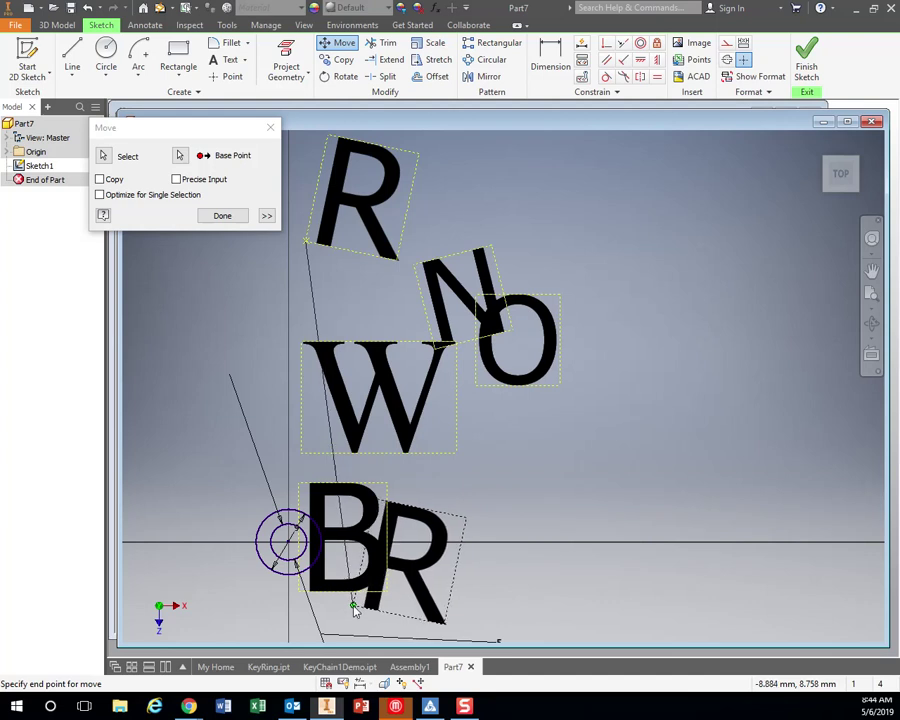
click(353, 600)
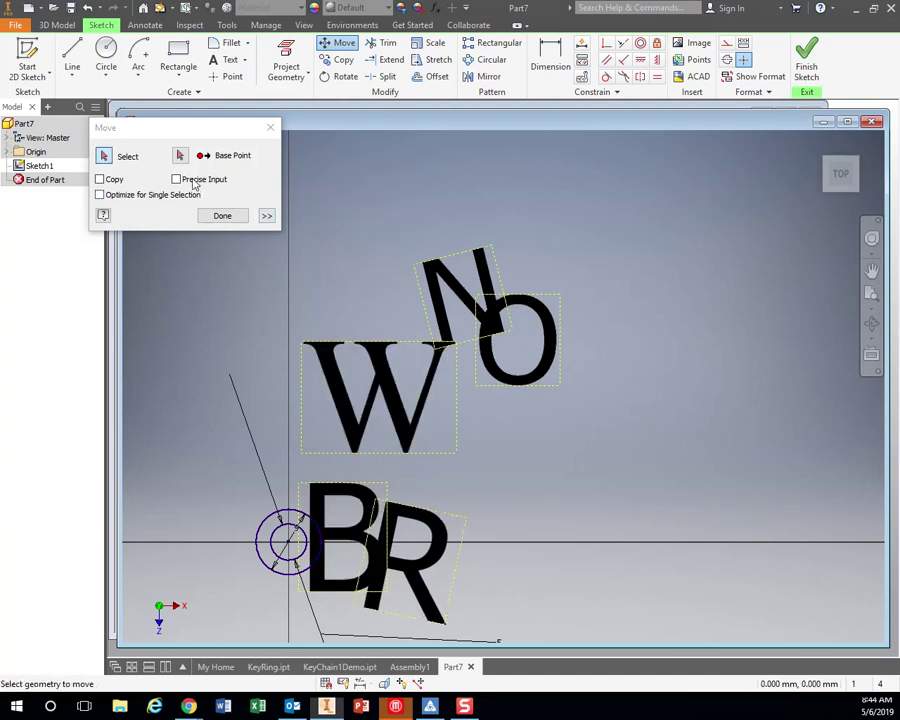
Move the letter O by its lower-left corner so it overlaps the upper right part of the R
click(104, 156)
click(180, 155)
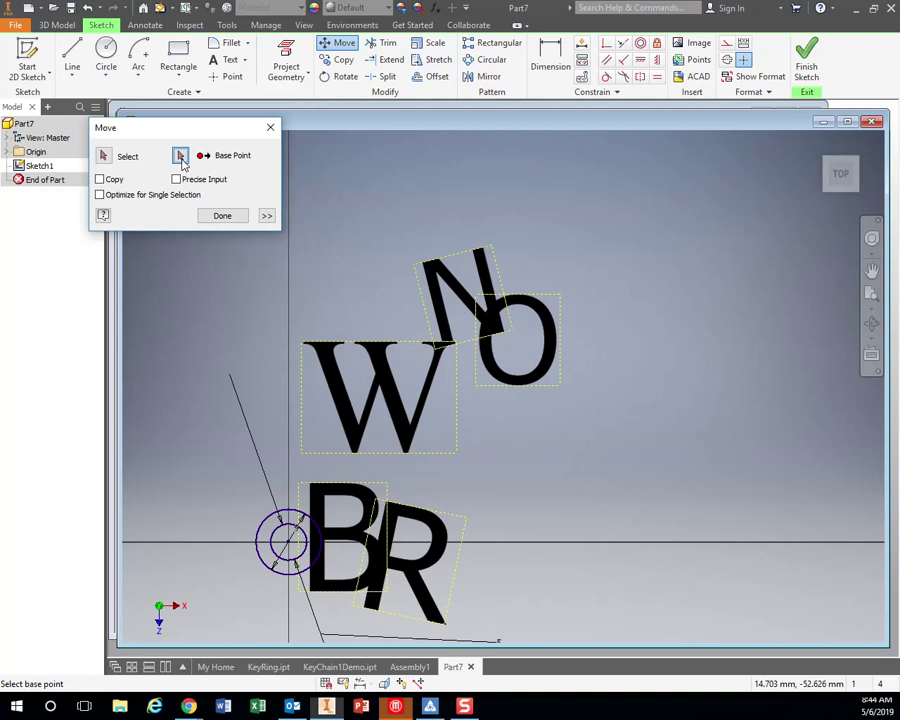
click(478, 386)
click(500, 378)
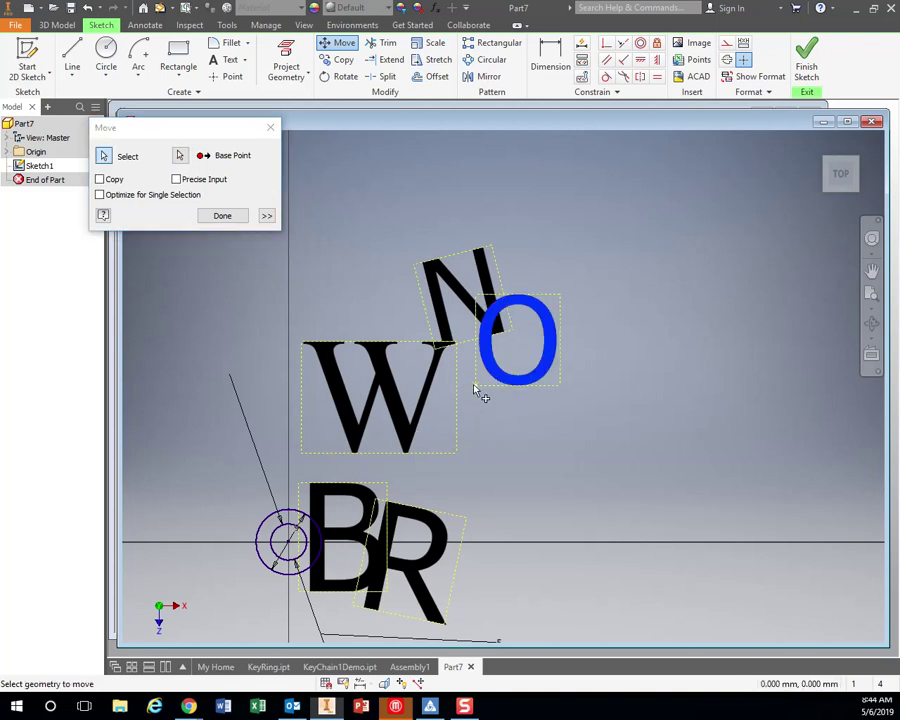
click(180, 155)
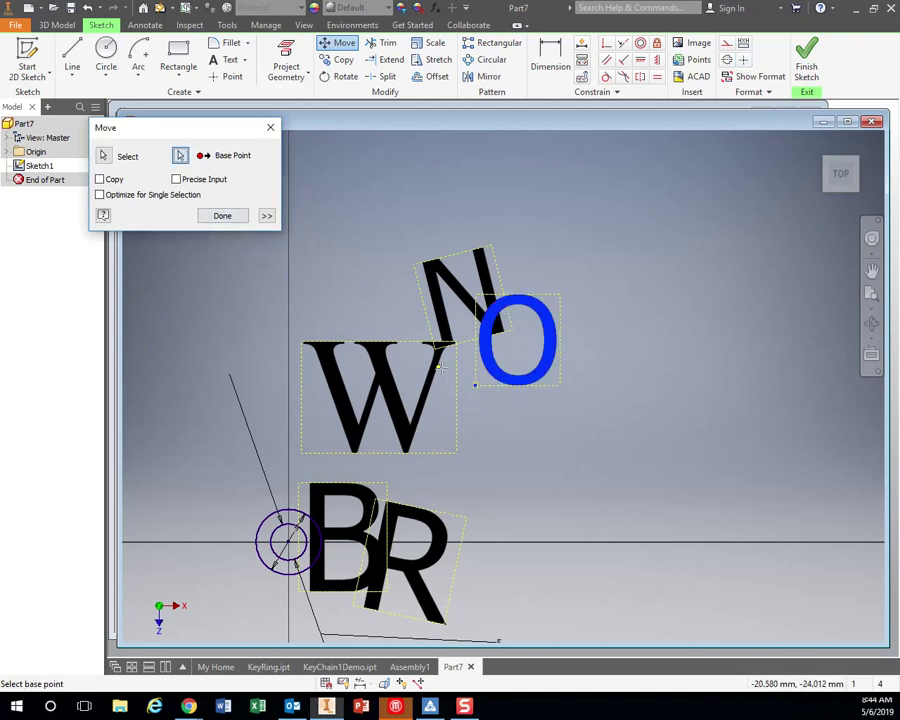
click(476, 385)
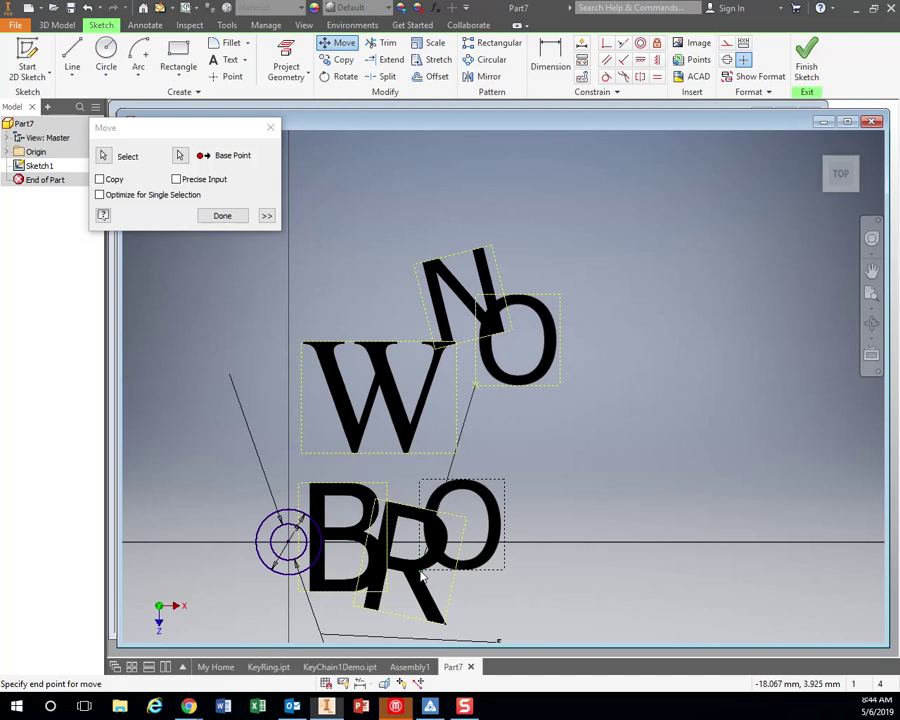
click(429, 575)
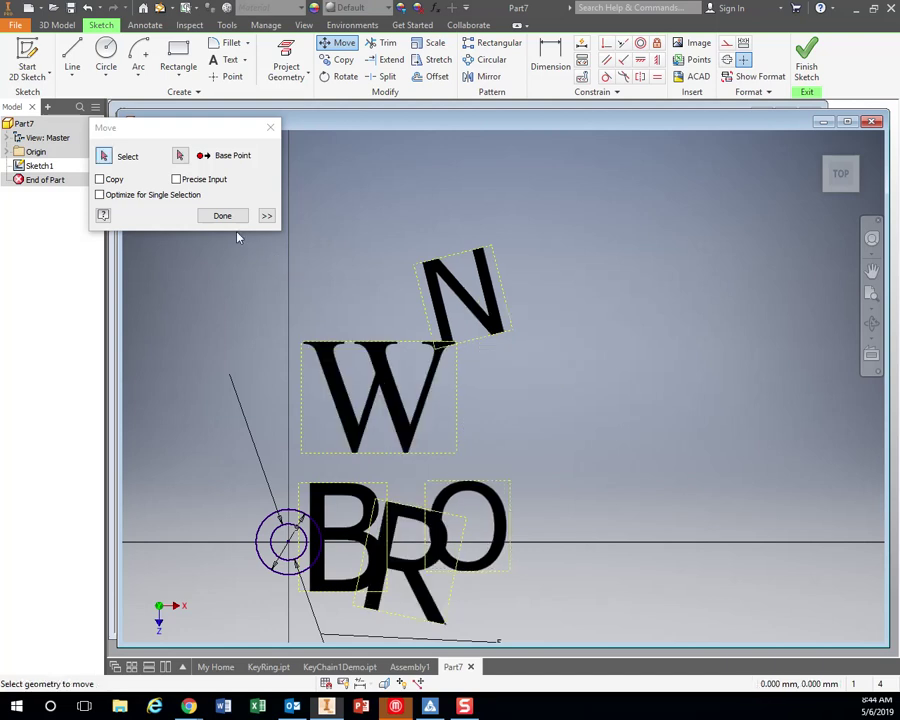
Move the letter W by its upper-left corner so its left arm overlaps the right side of the O
click(116, 159)
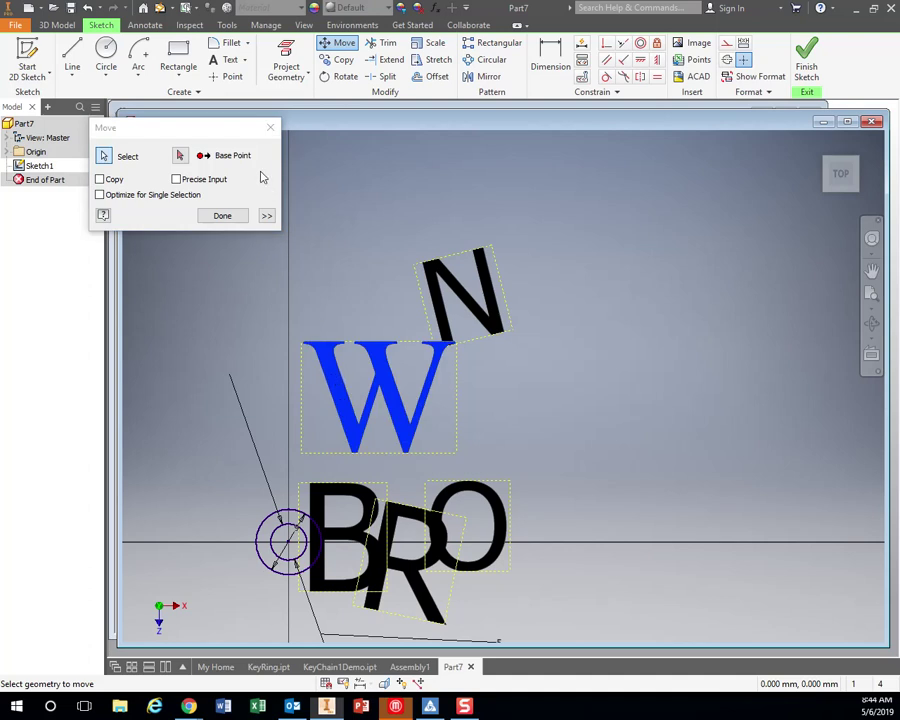
click(180, 155)
click(300, 341)
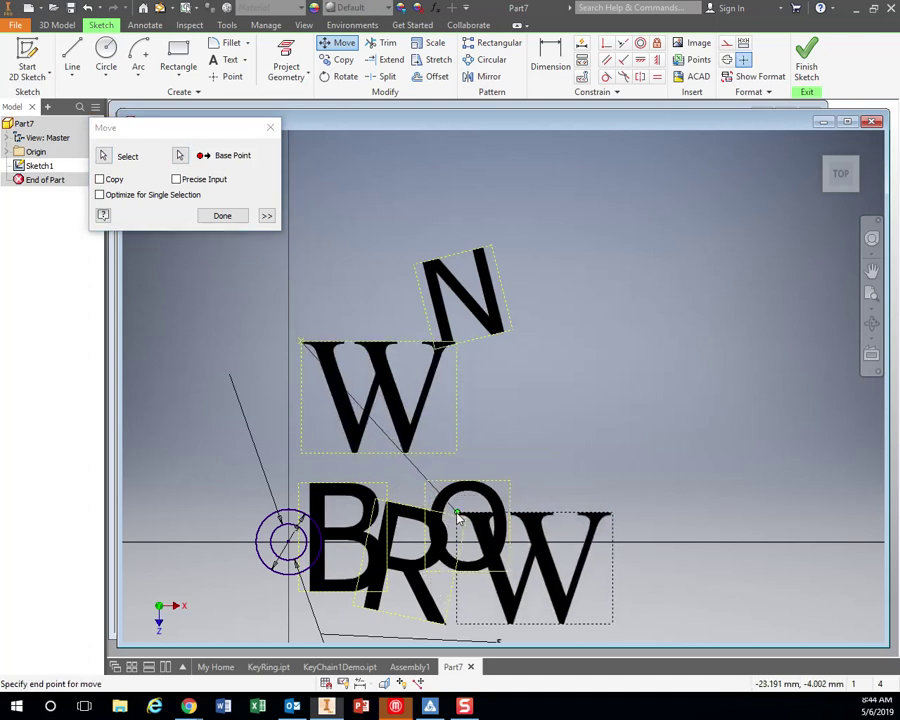
click(457, 513)
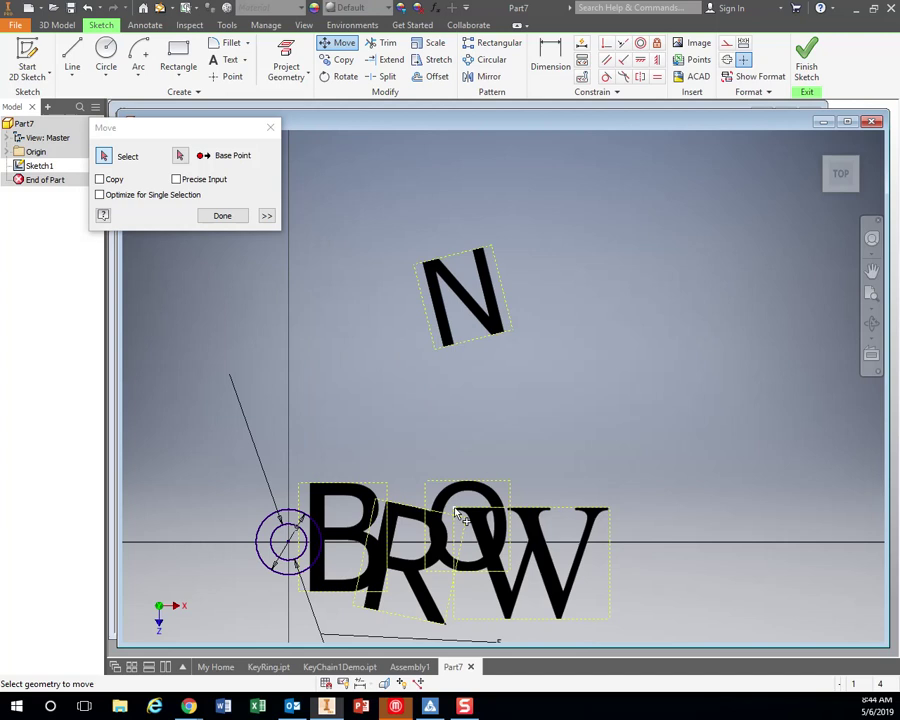
Move the tilted letter N by its upper-left corner so it overlaps the right arm of the W, completing BROWN
click(451, 285)
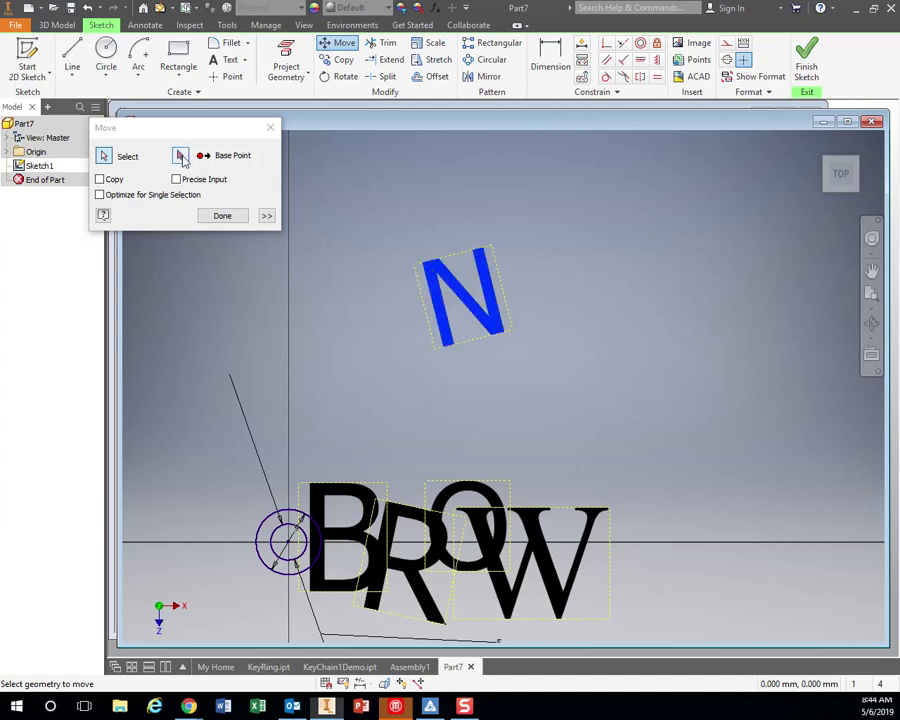
click(181, 157)
click(413, 265)
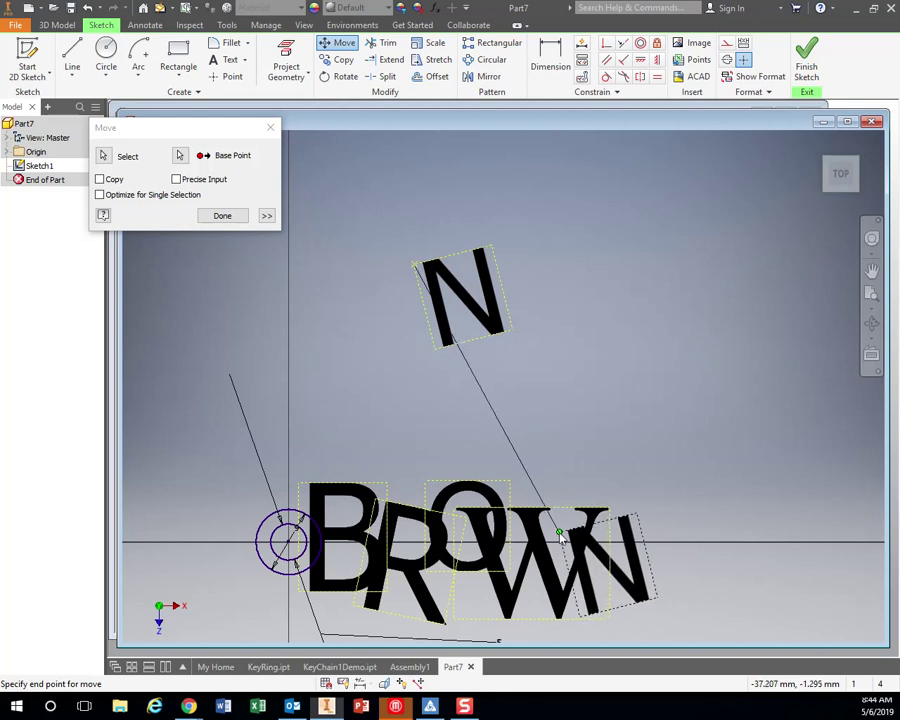
click(562, 537)
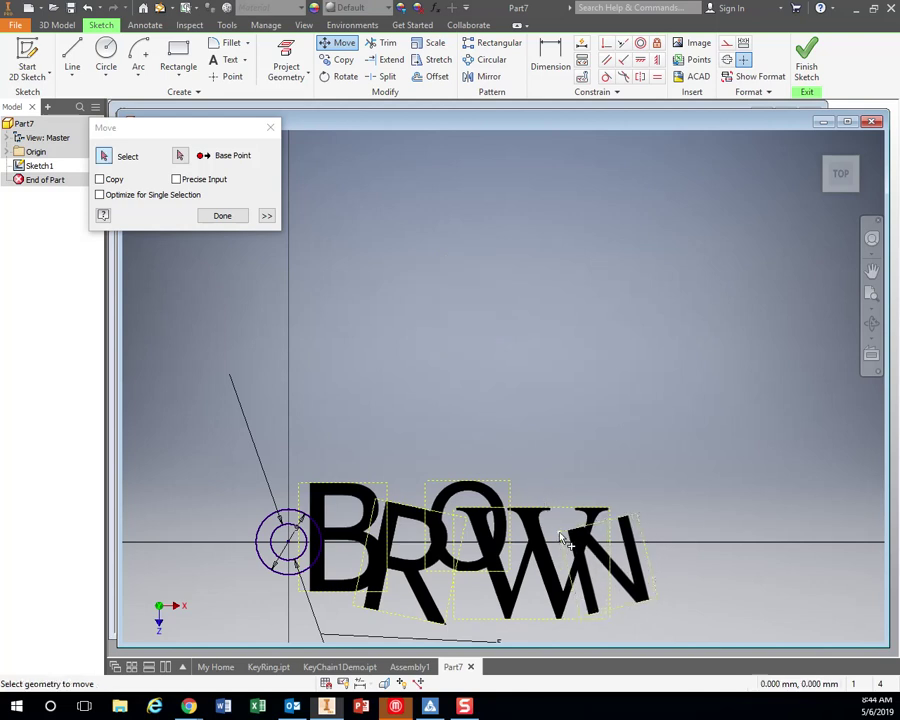
click(223, 216)
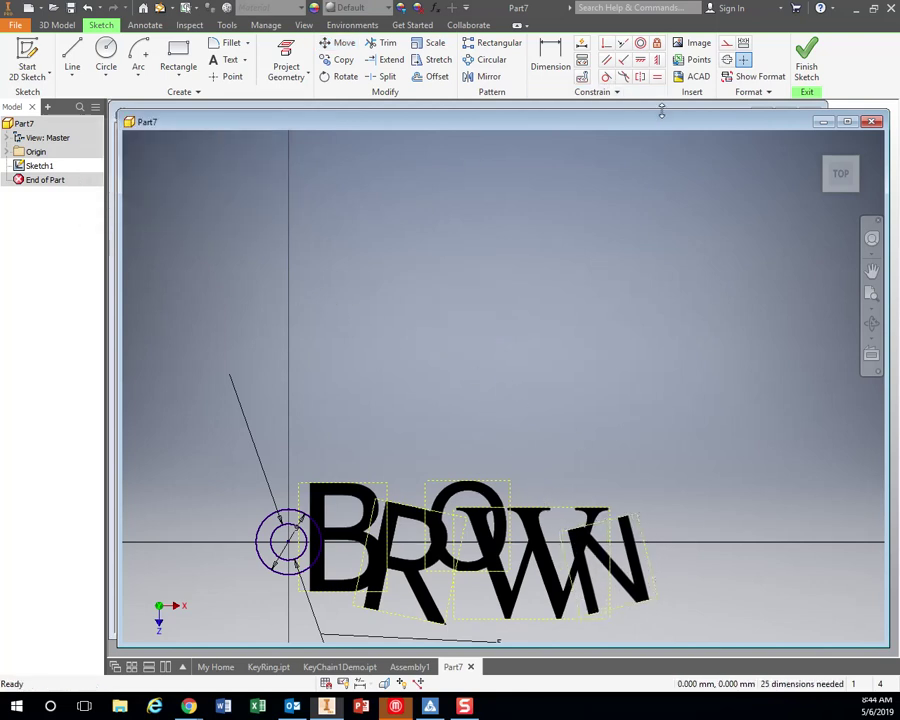
Finish the sketch and extrude the ring together with the letters B, R, O, W and N by 5 mm
click(806, 62)
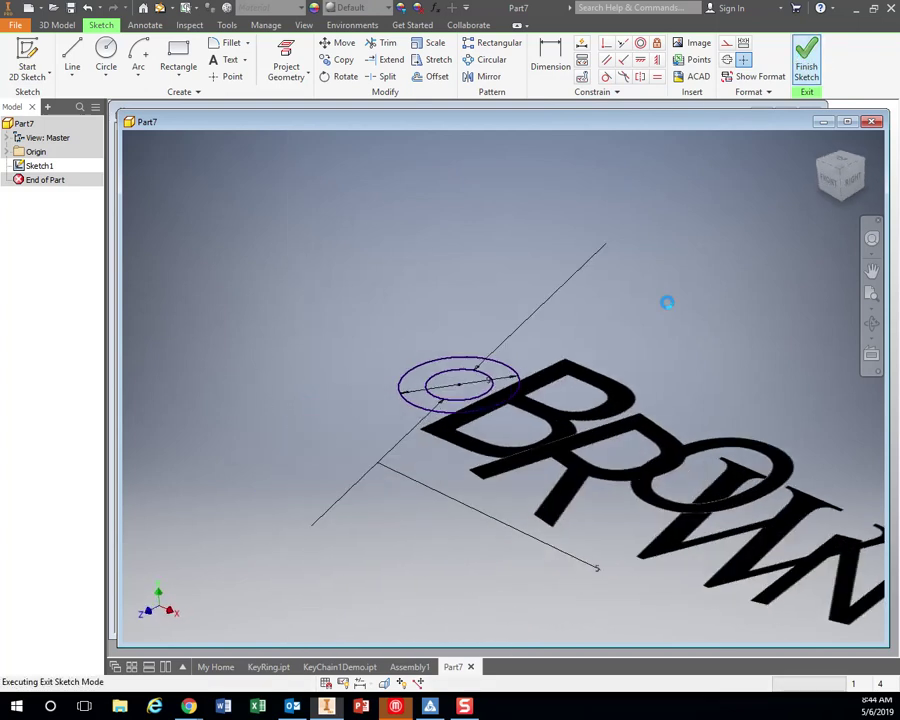
mouse_move(708, 404)
middle_down()
mouse_move(660, 376)
mouse_move(576, 356)
middle_up()
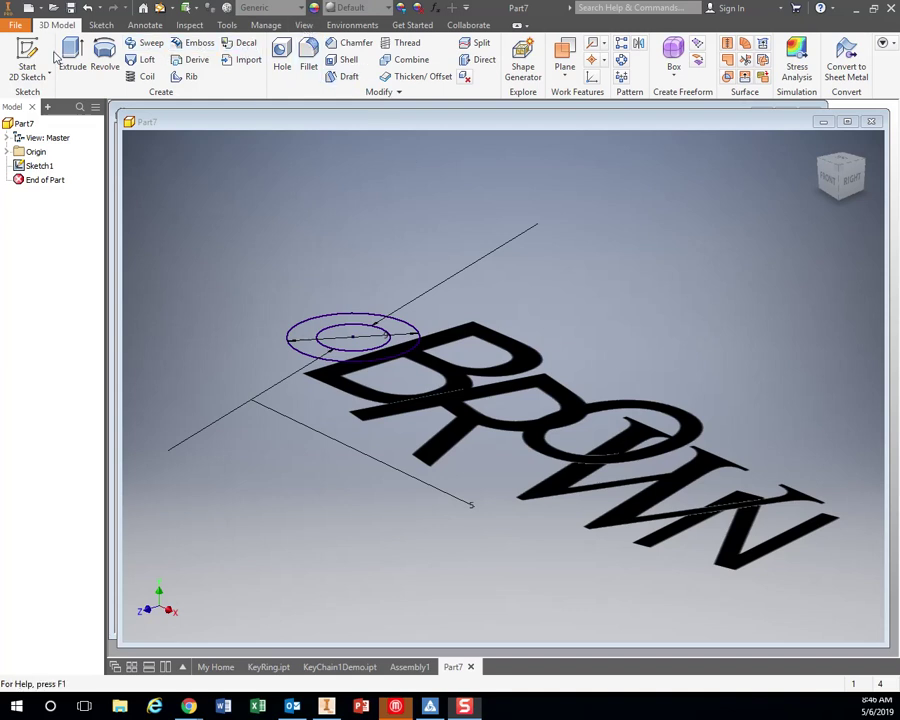
click(64, 55)
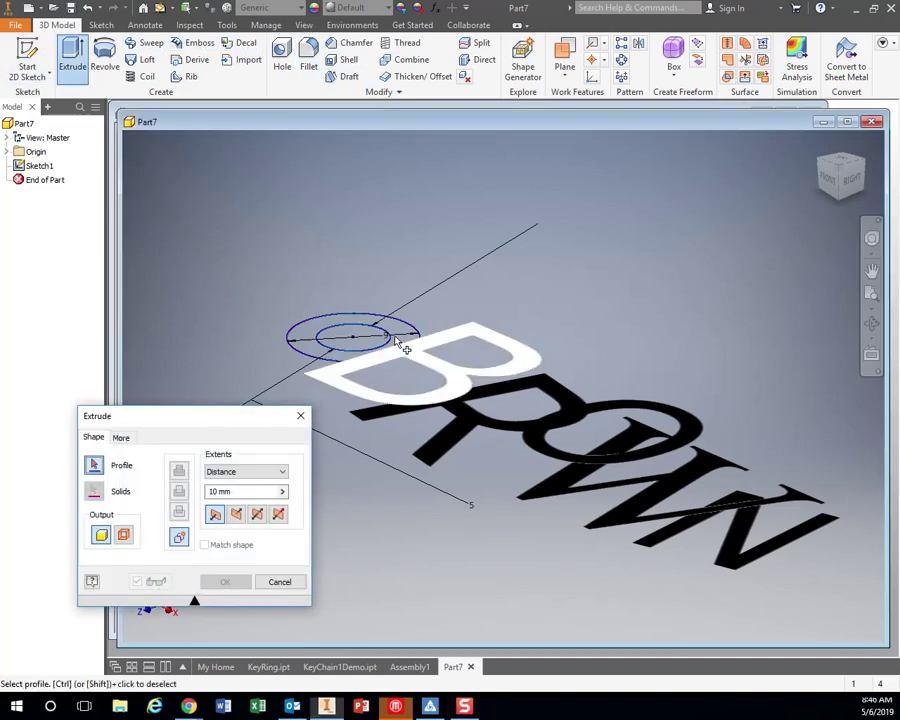
click(403, 346)
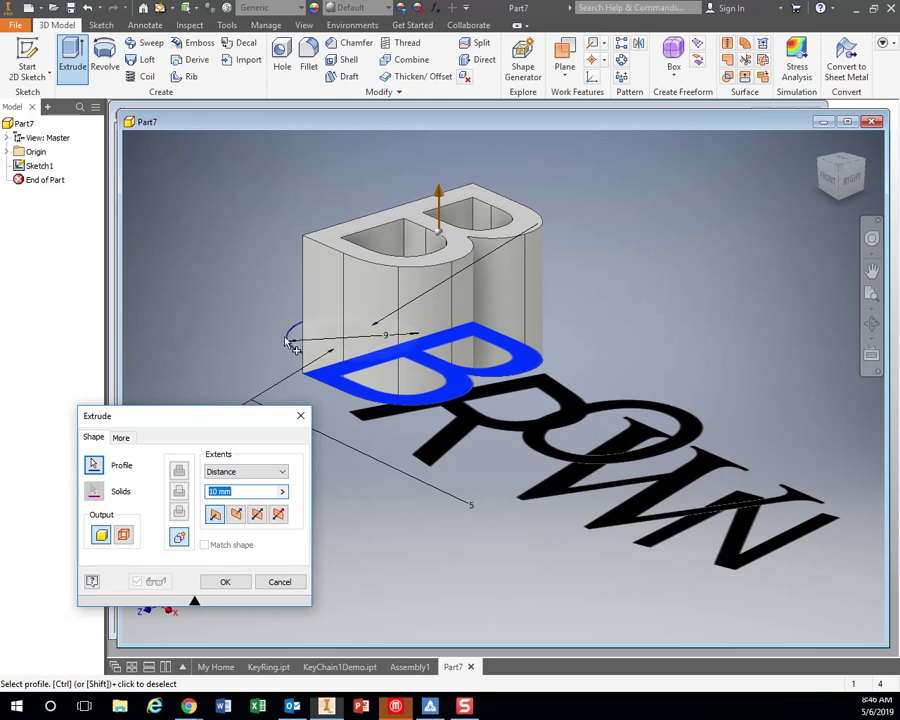
click(465, 412)
click(560, 465)
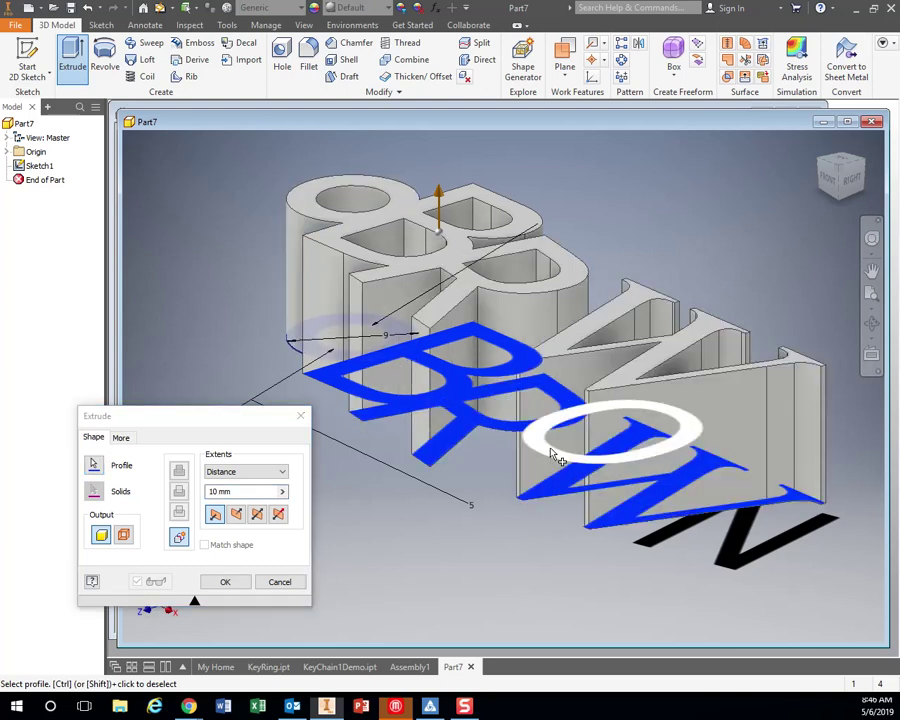
click(567, 453)
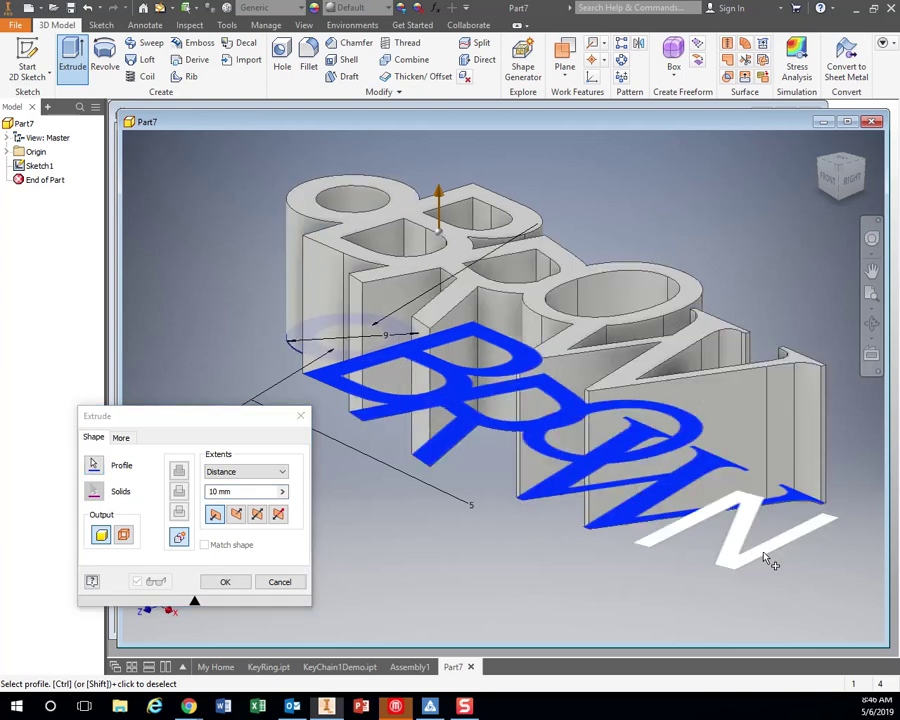
click(755, 563)
click(250, 489)
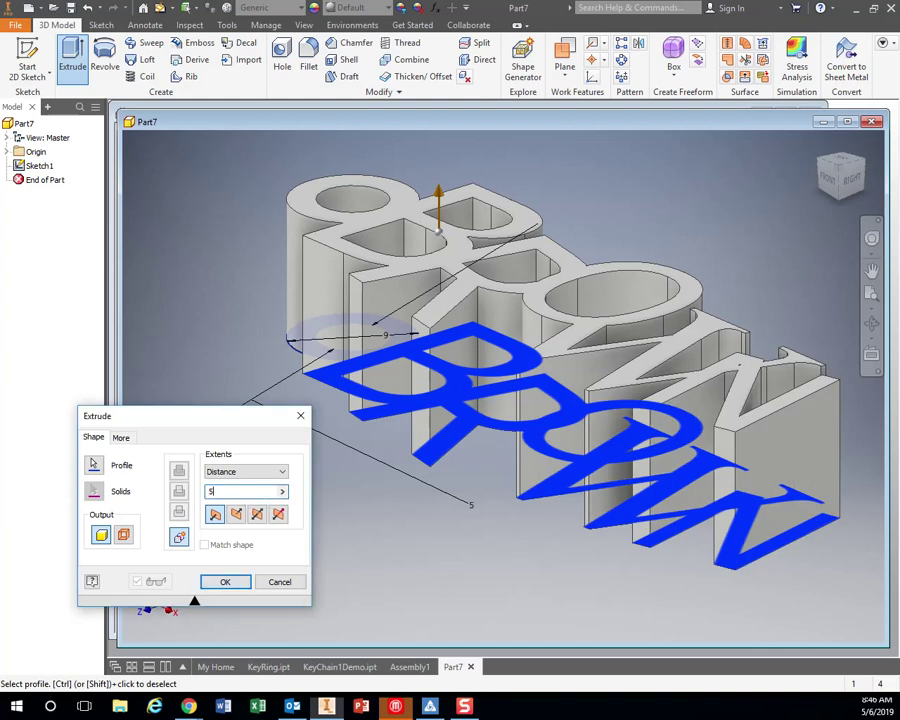
text(5)
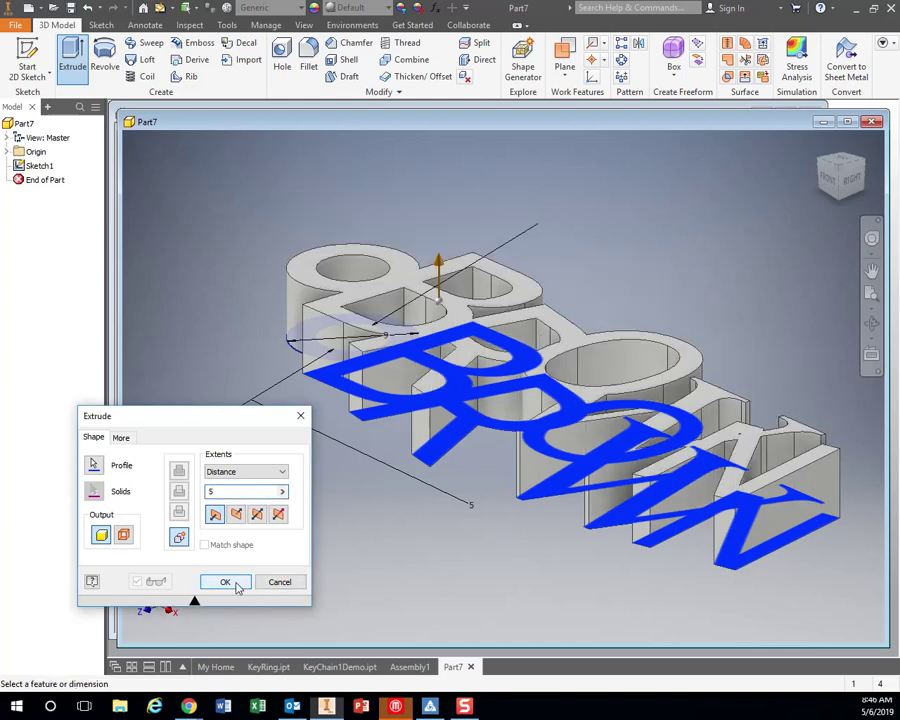
click(230, 582)
Edit the 5 mm extrusion and reselect the W profile so its left arm inside the O is extruded too
shift+middle_drag(416, 506, 360, 458)
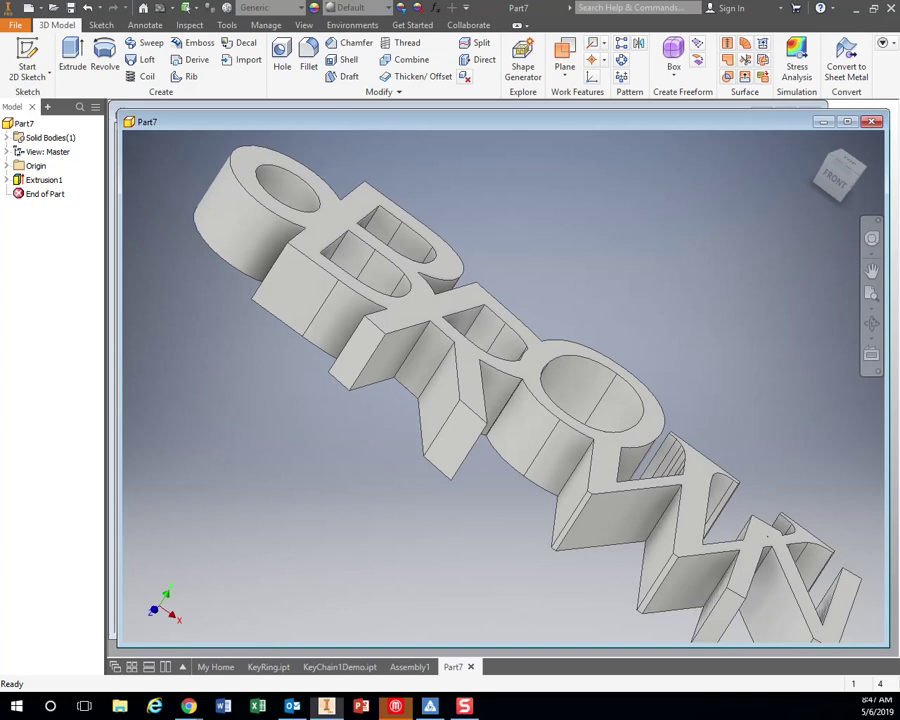
key(shift+F10)
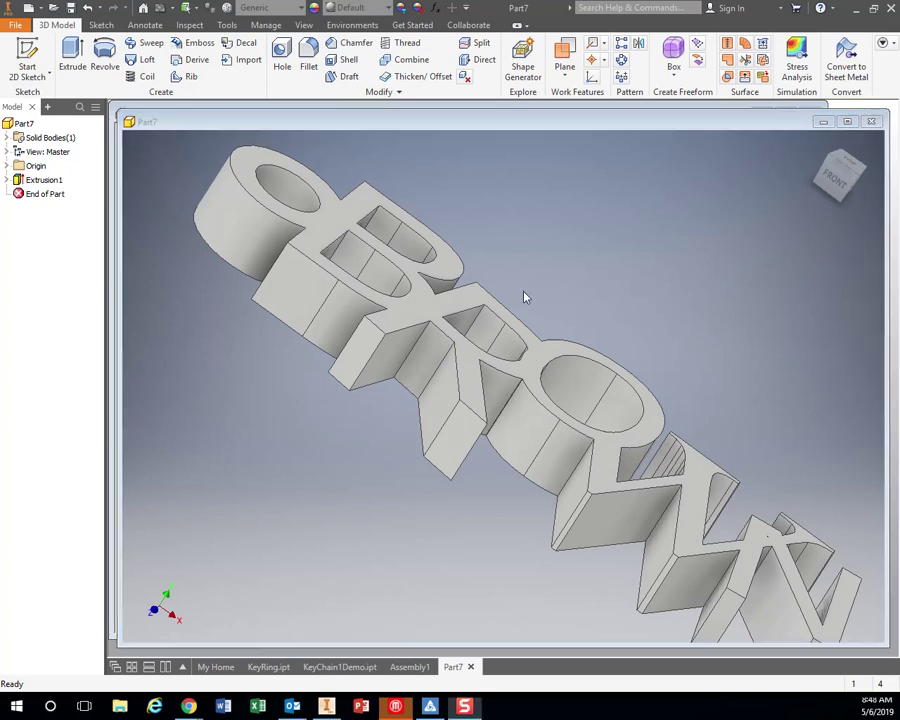
shift+middle_drag(655, 301, 625, 346)
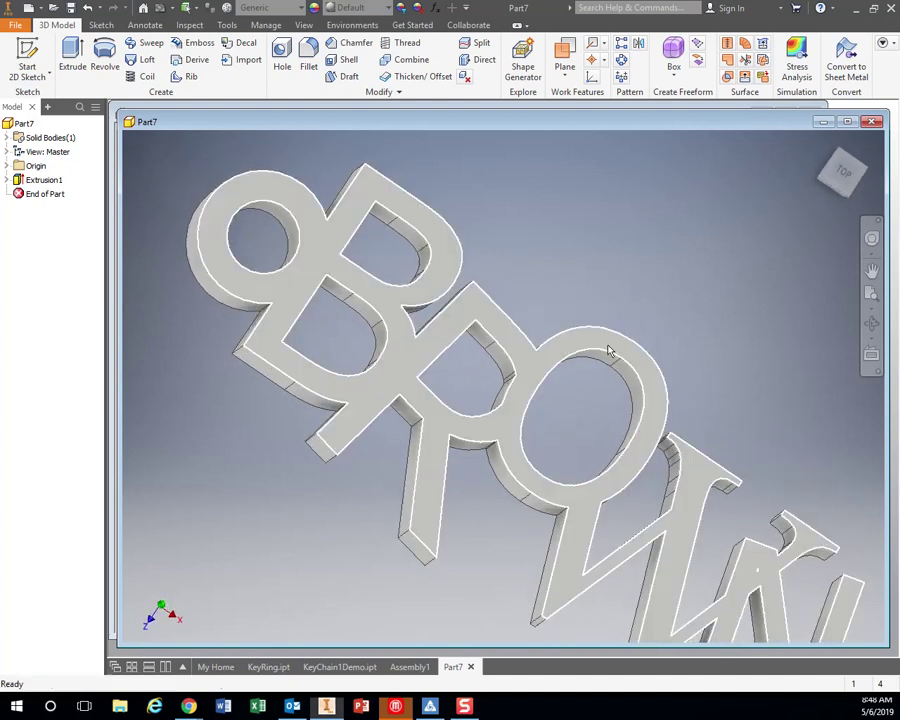
click(42, 179)
right_click(41, 180)
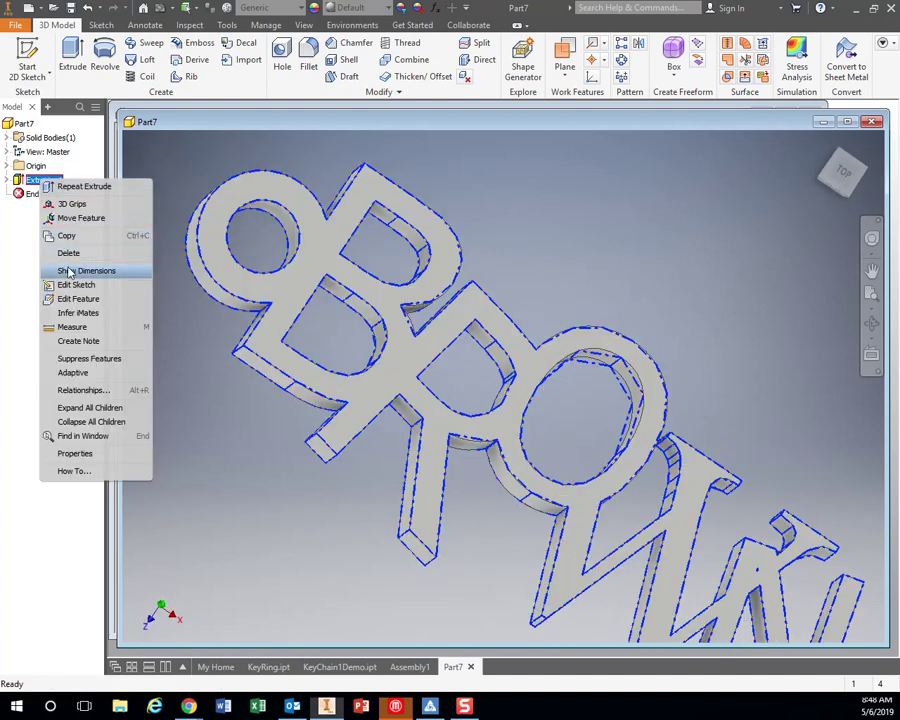
click(75, 299)
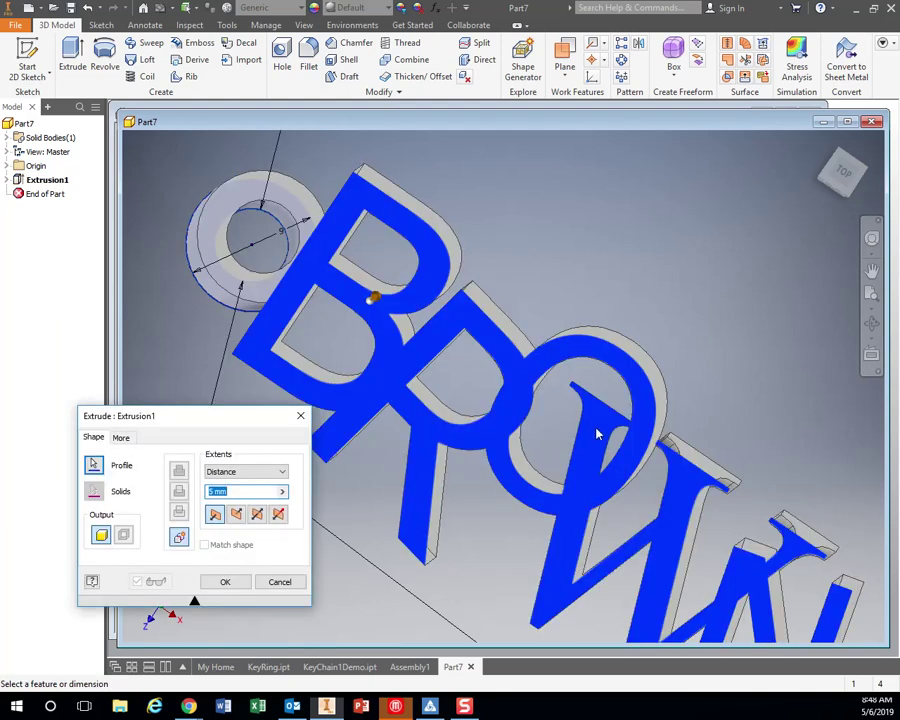
click(93, 465)
ctrl+click(560, 470)
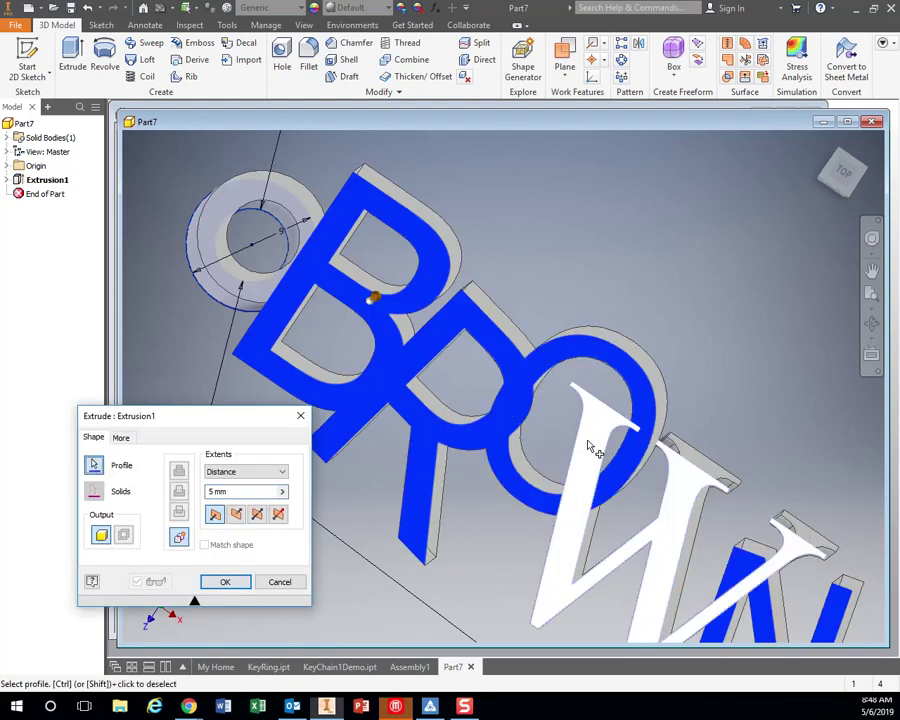
click(528, 490)
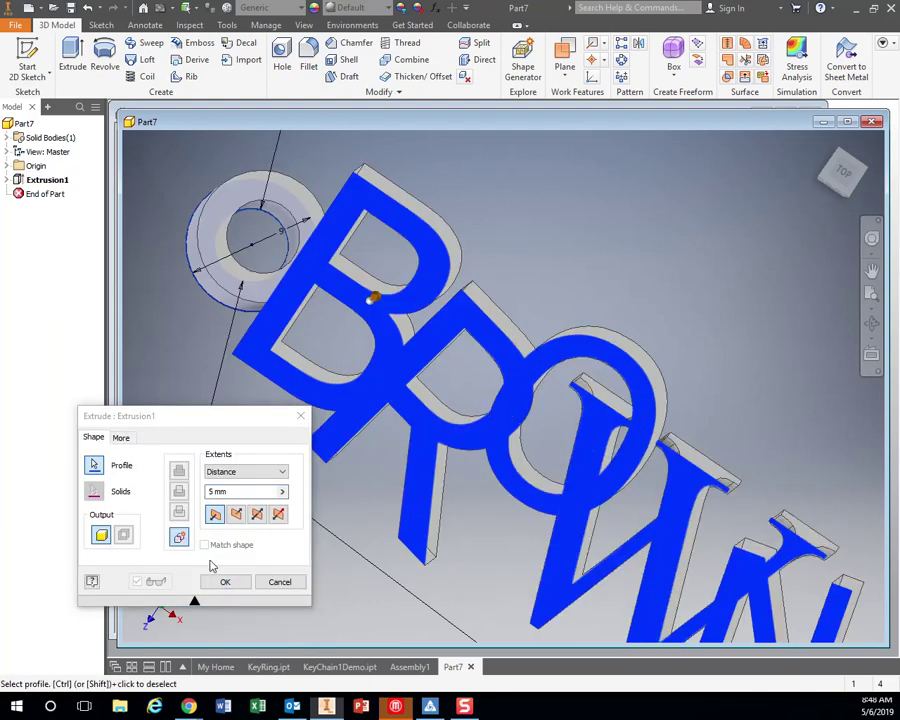
click(225, 581)
Share the sketch used by the first extrusion so its profiles can be reused for other features
shift+middle_drag(643, 292, 629, 264)
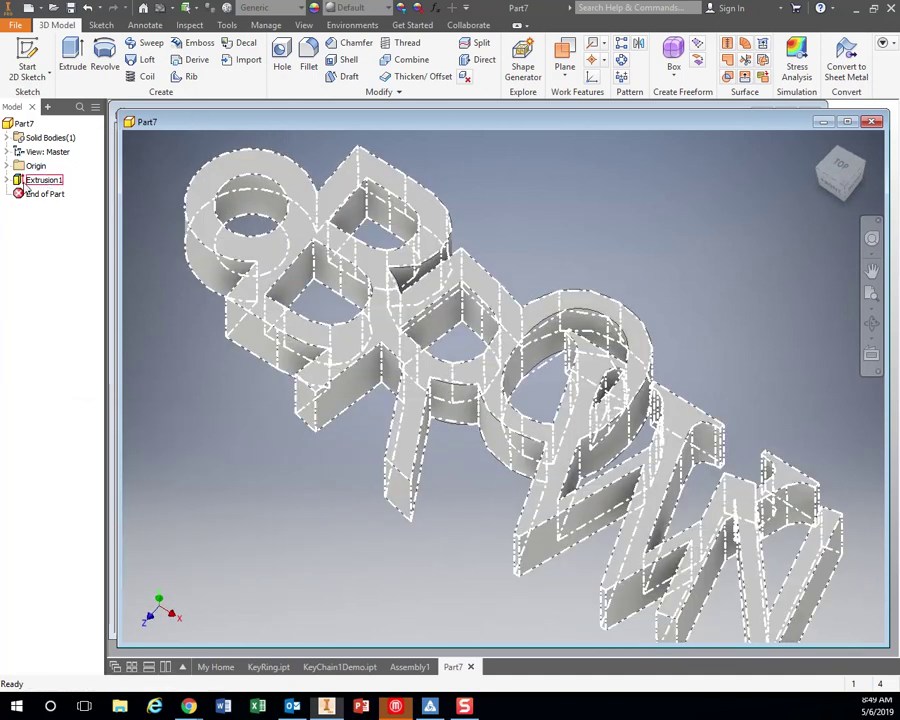
click(7, 180)
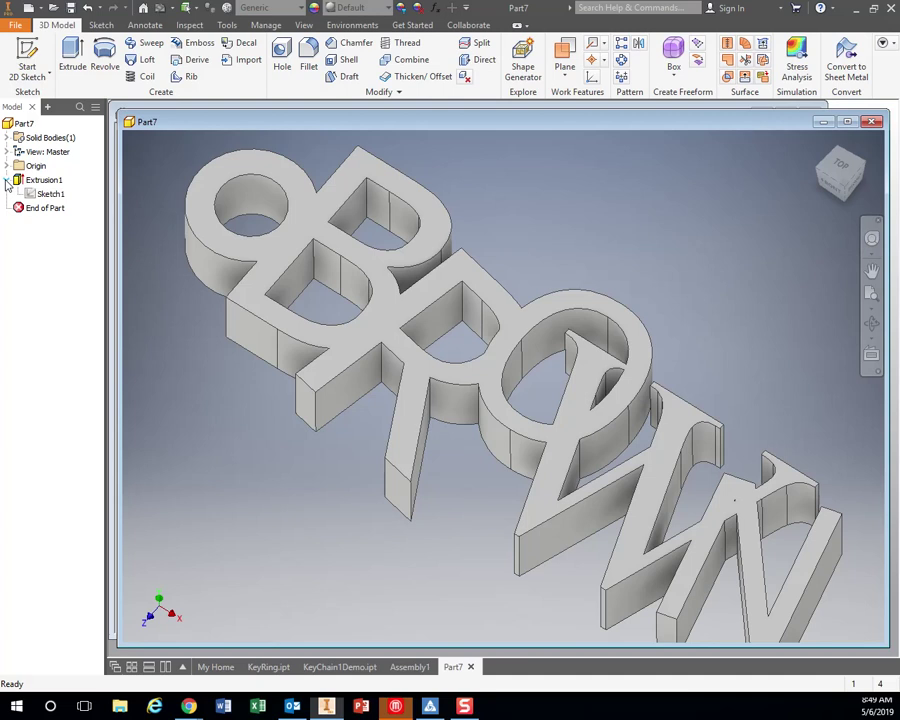
right_click(56, 199)
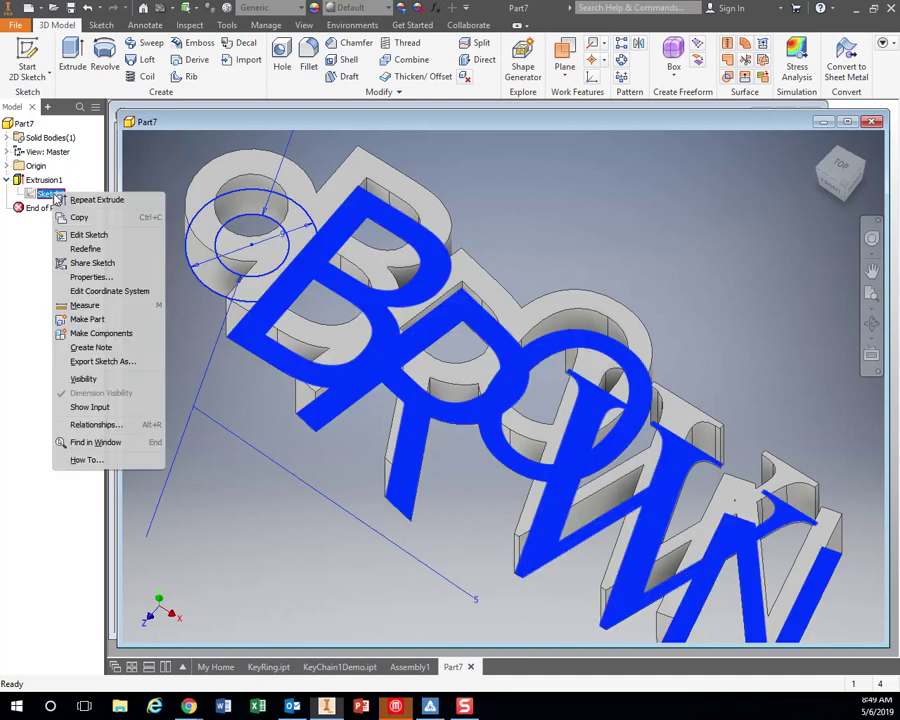
click(95, 263)
scroll(220, 325, down, 2)
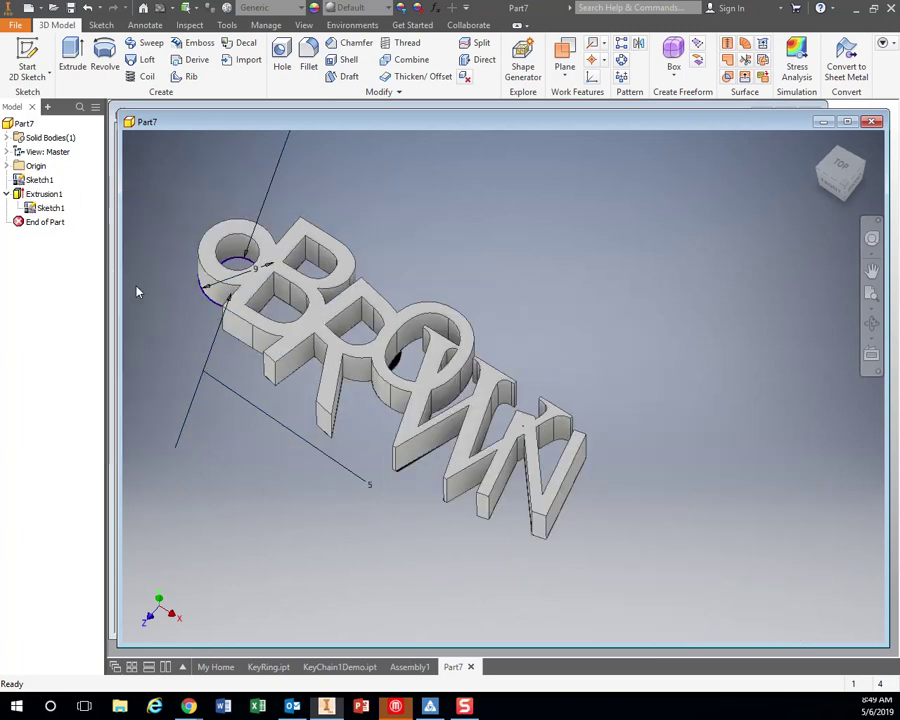
Extrude the letter B profile of the shared sketch by 7 mm, joined to the existing body
click(39, 179)
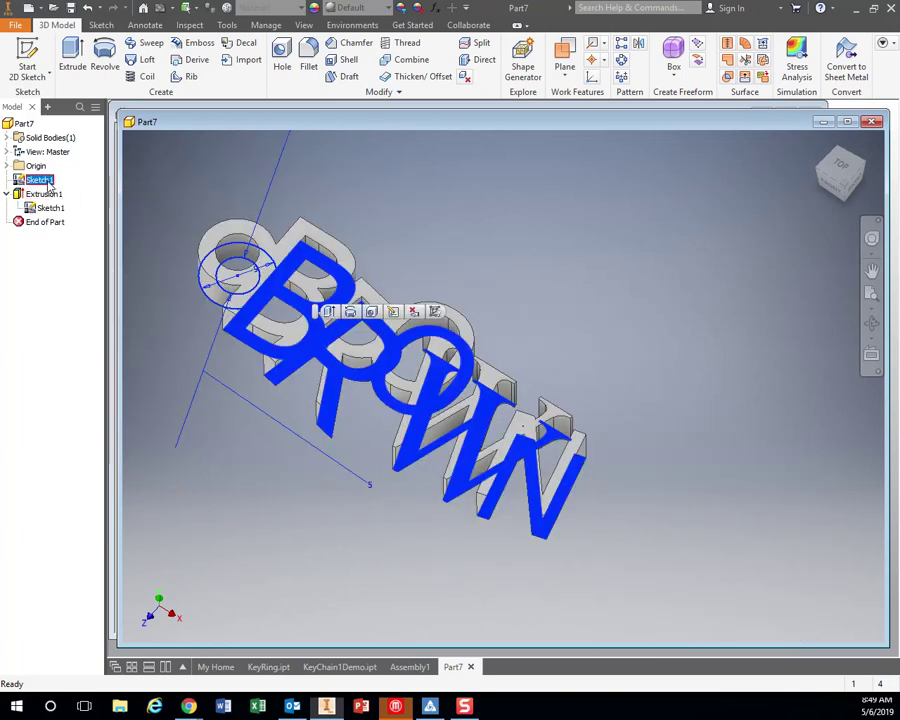
click(72, 55)
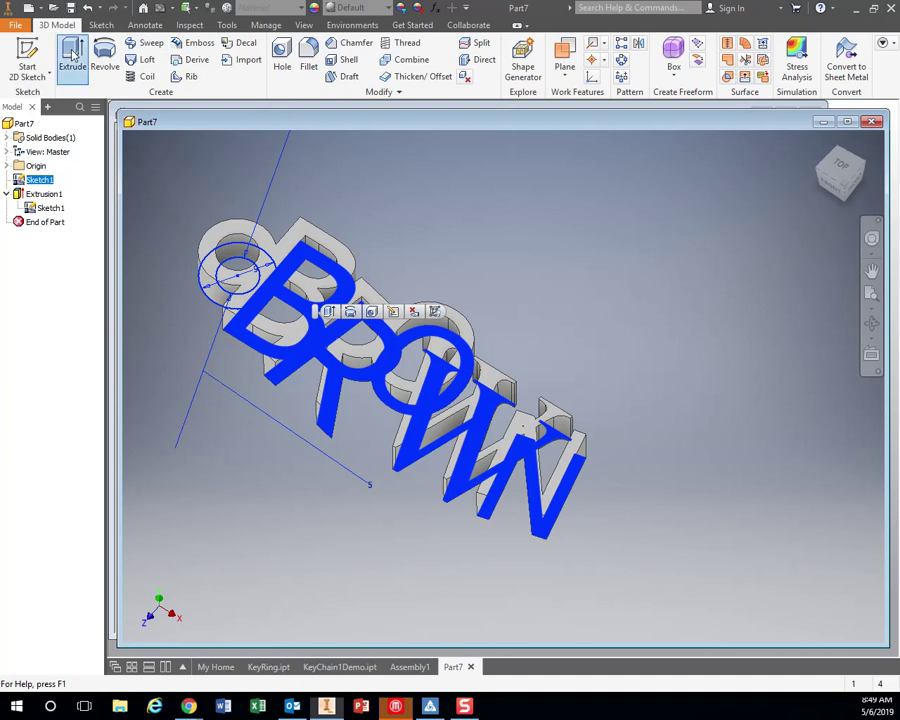
click(297, 283)
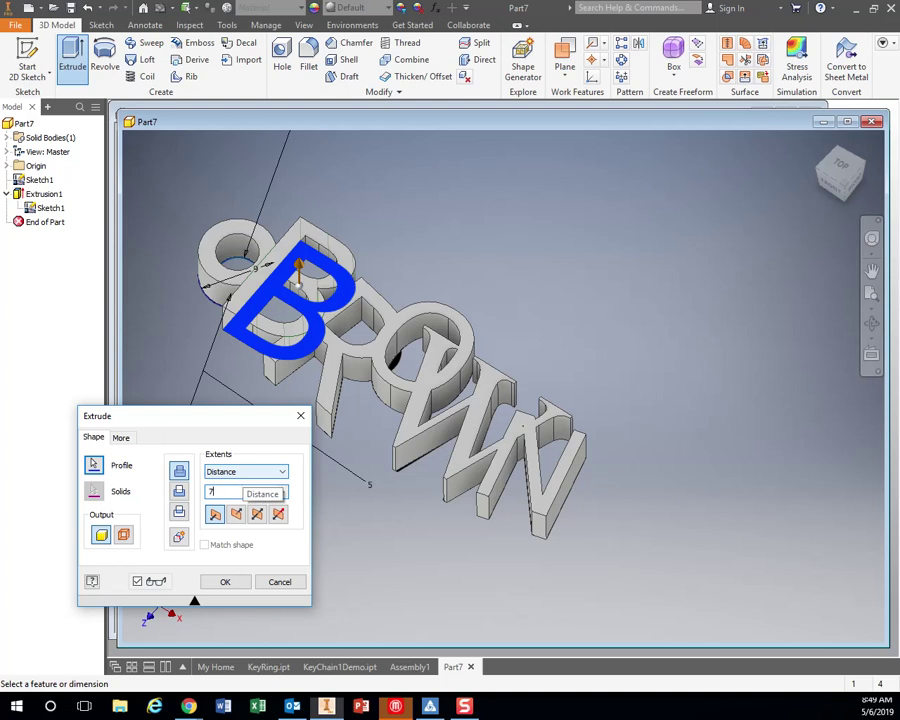
click(225, 581)
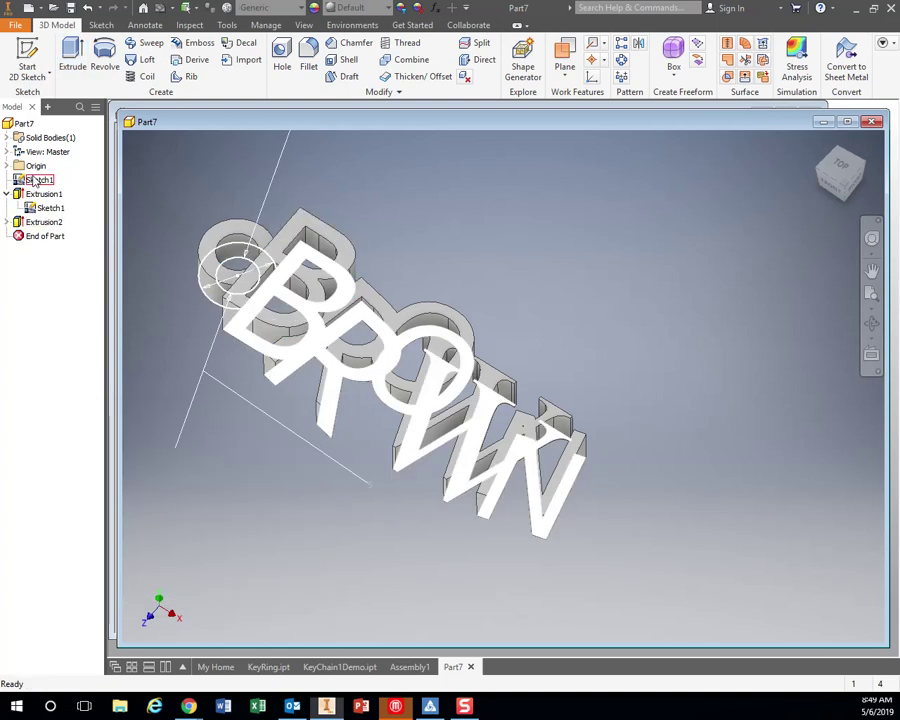
Try to extrude the letter O profile by 4 mm, joined to the body
click(76, 66)
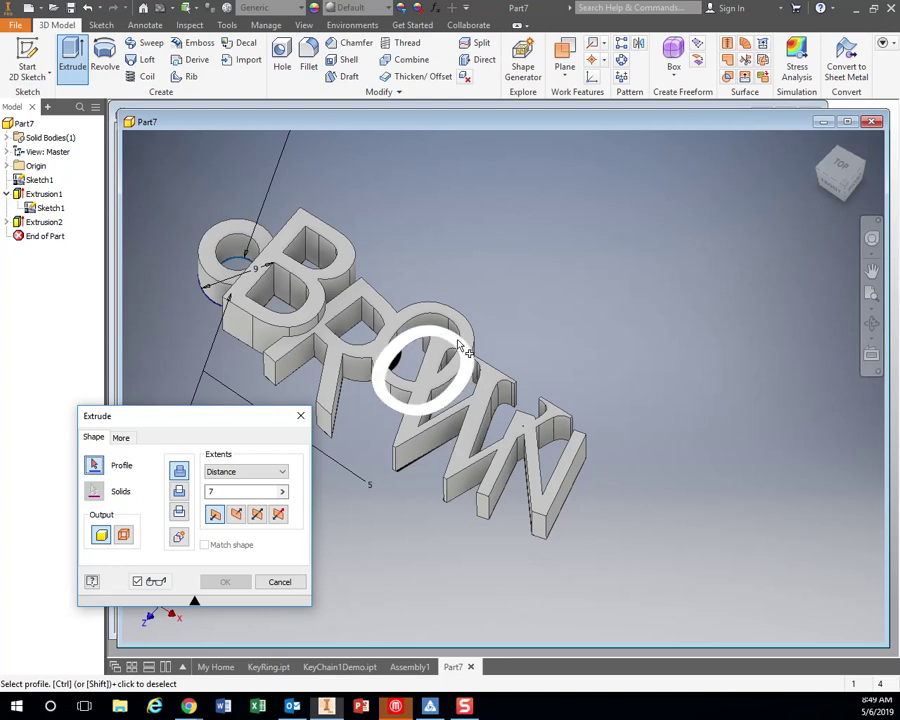
click(459, 342)
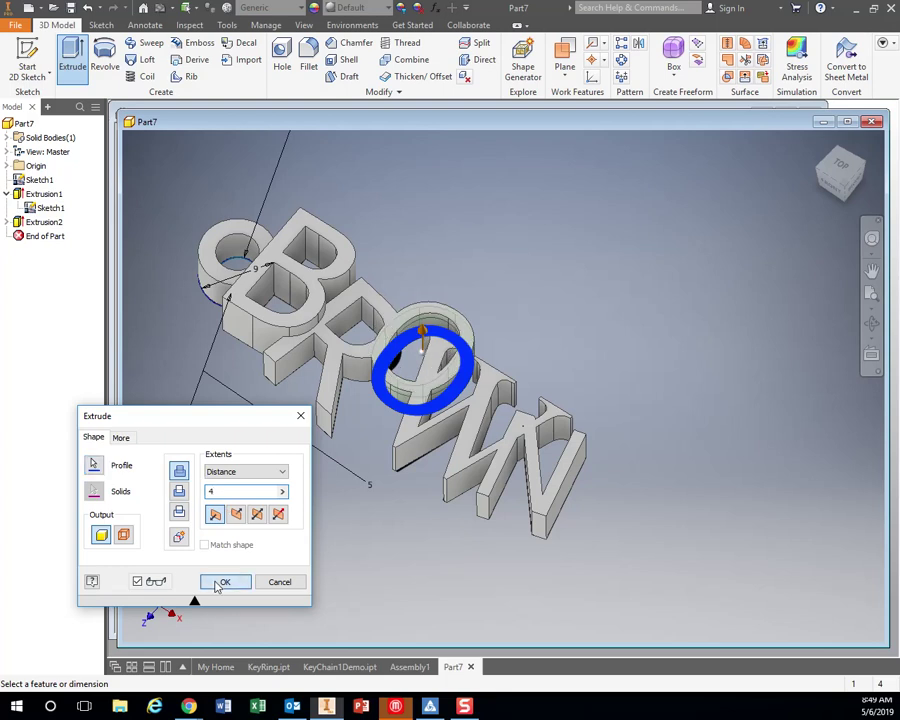
click(225, 582)
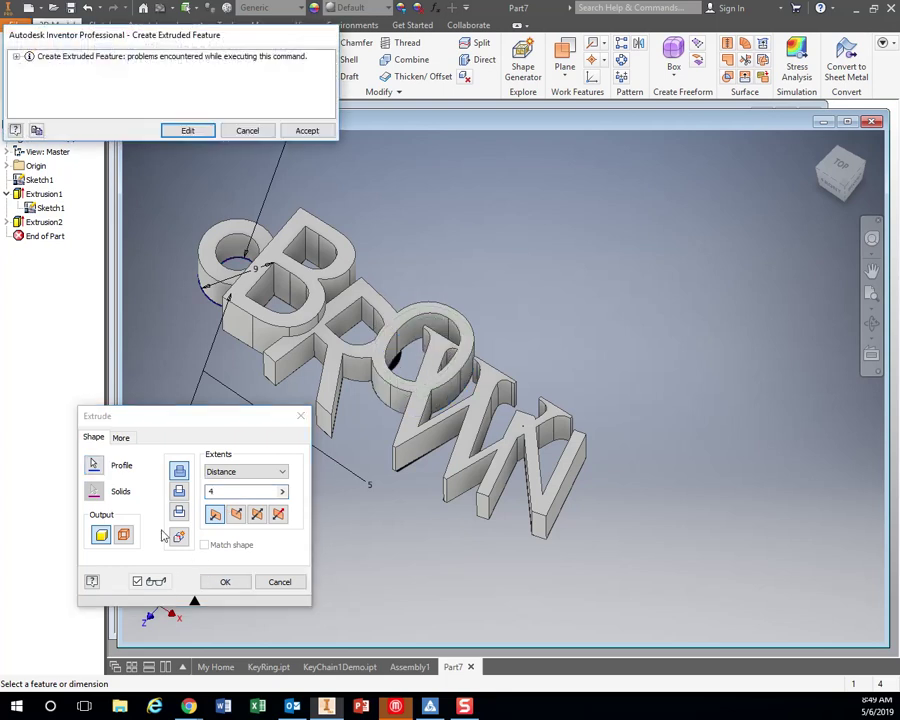
click(247, 131)
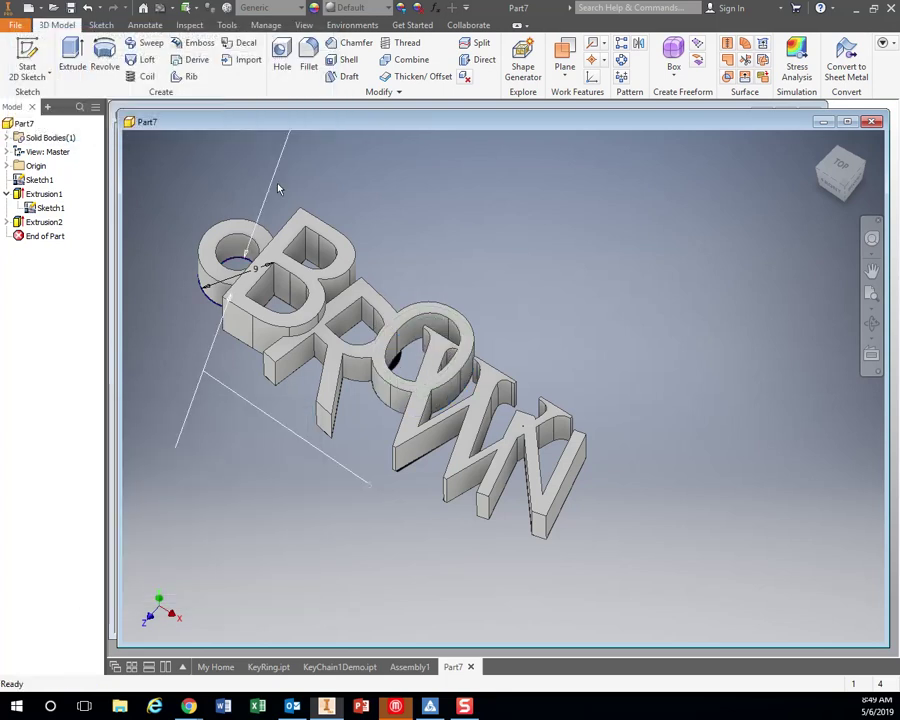
click(72, 55)
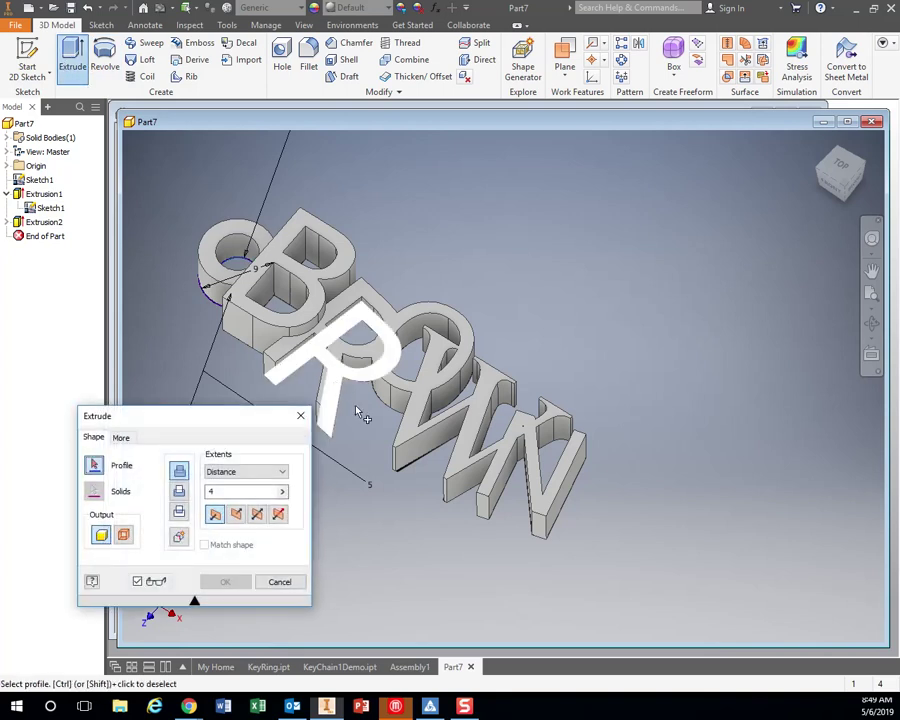
click(477, 366)
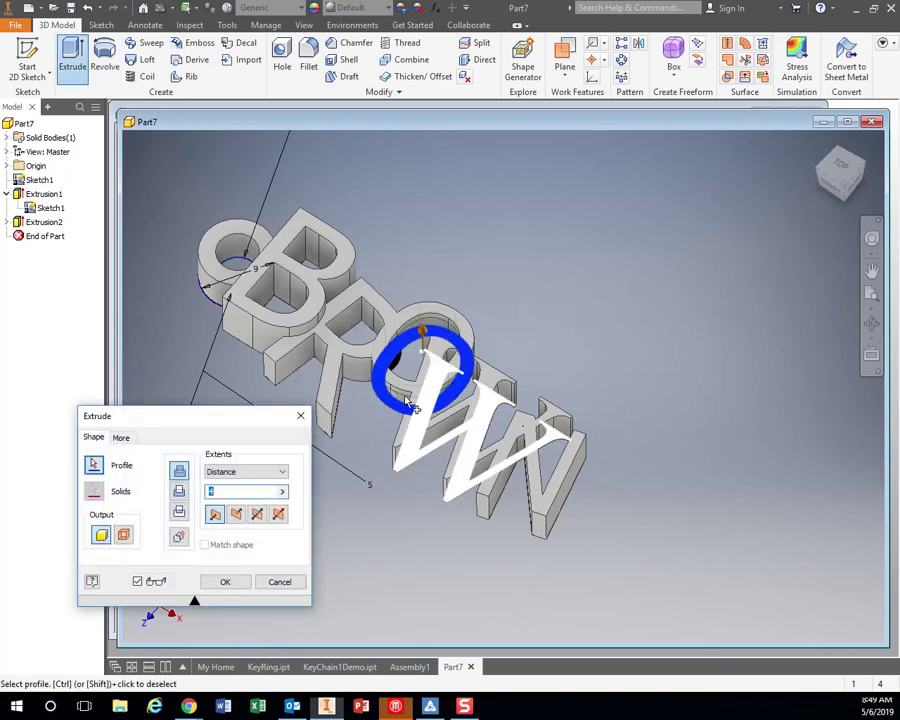
click(182, 493)
click(274, 583)
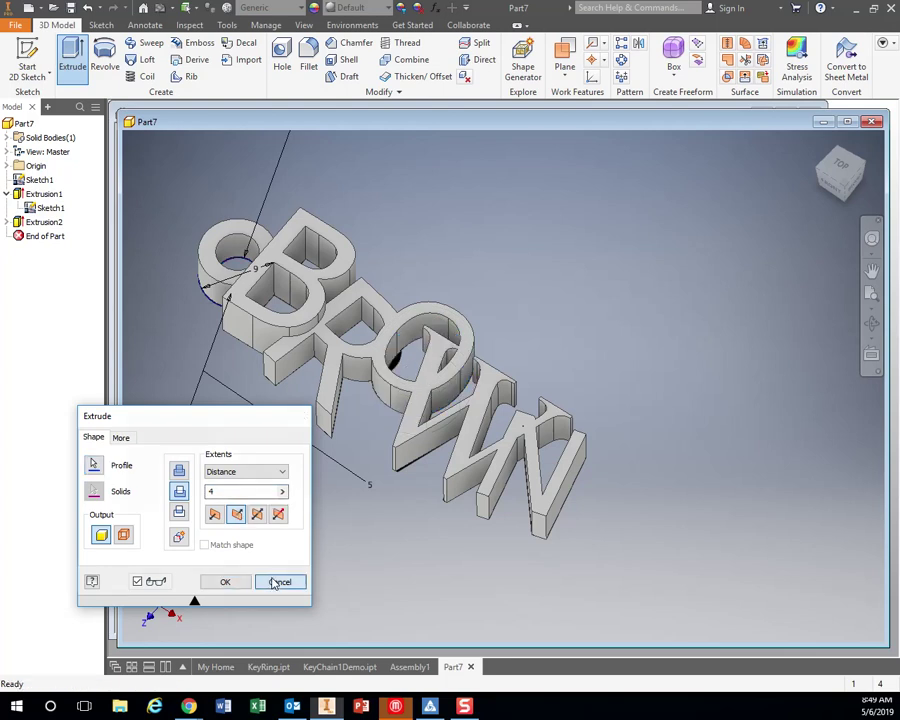
Extrude the letter O profile by 8 mm, joined to the existing body
click(465, 350)
key(e)
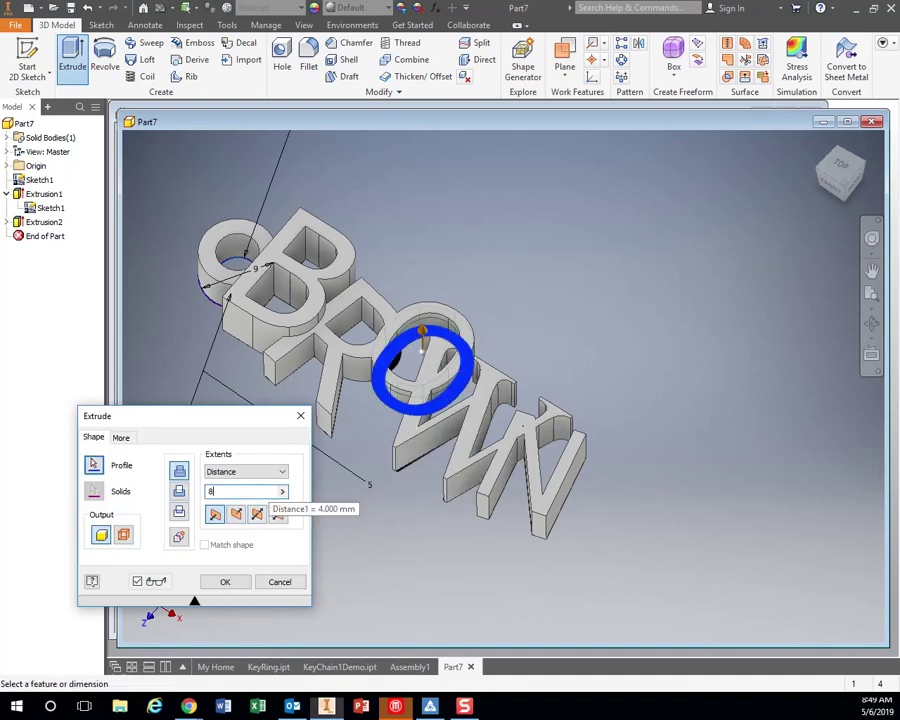
text(8)
click(228, 582)
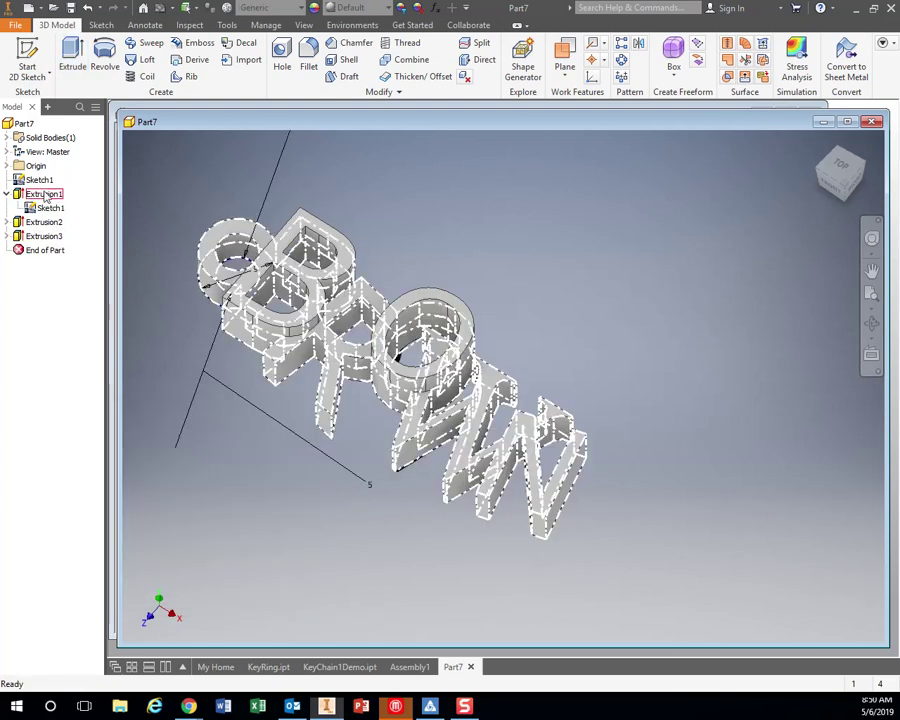
Extrude the letter W profile by 6 mm, joined to the existing body
click(72, 60)
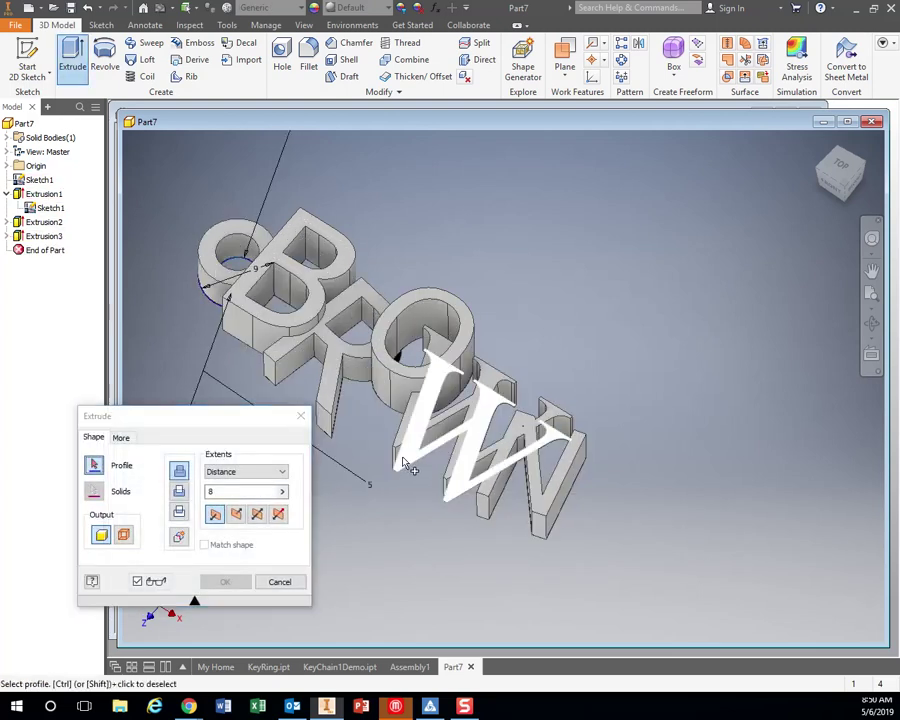
click(403, 461)
click(208, 493)
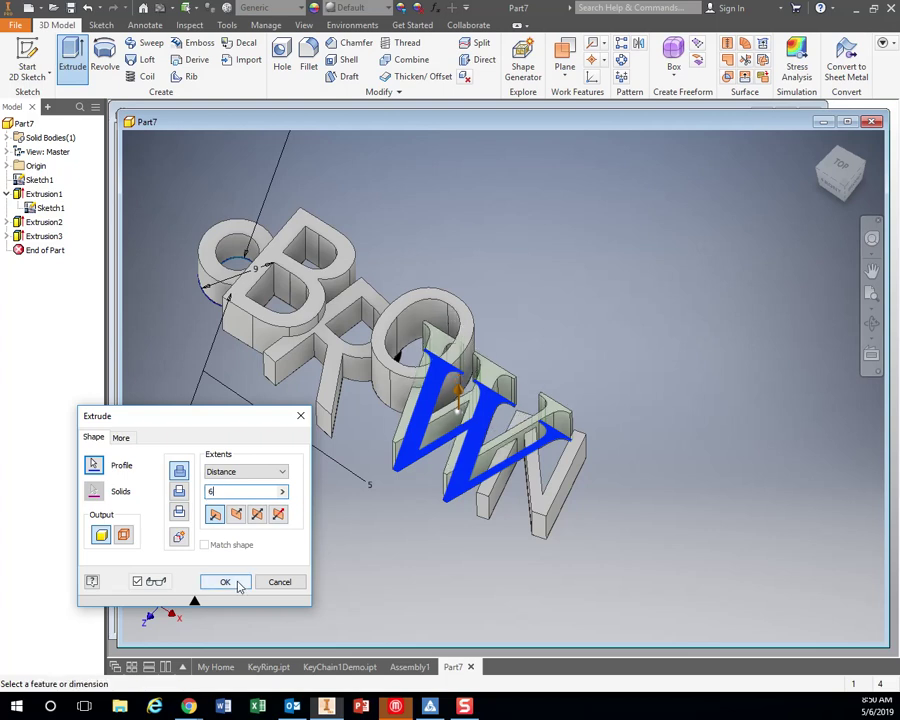
click(228, 581)
shift+middle_drag(381, 570, 408, 571)
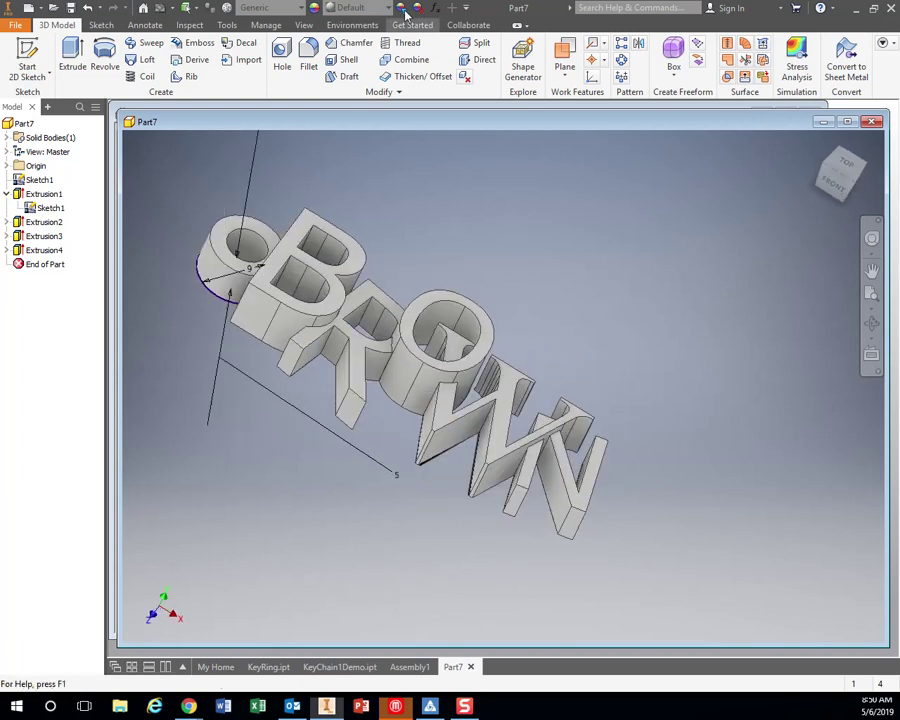
Fillet the inner and outer top edges of the key ring with a 0.5 mm radius
click(308, 62)
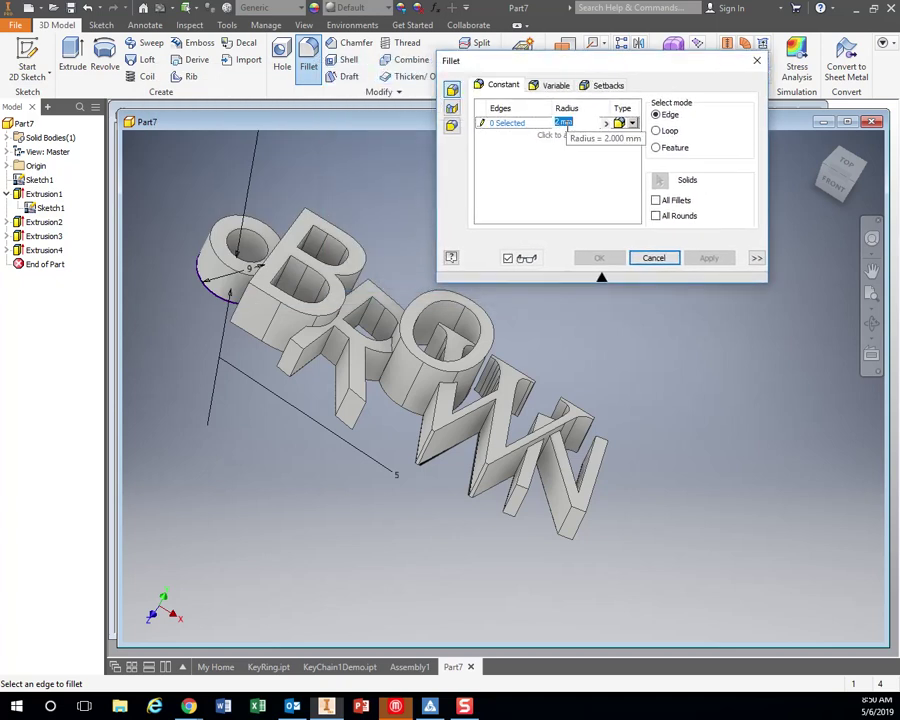
text(0.5)
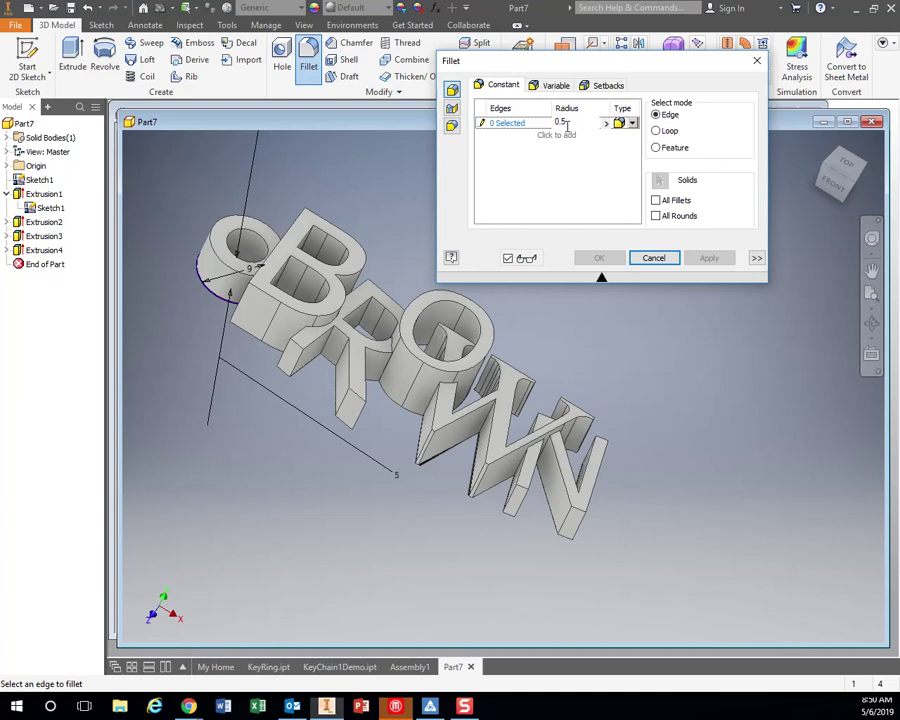
click(226, 266)
click(238, 268)
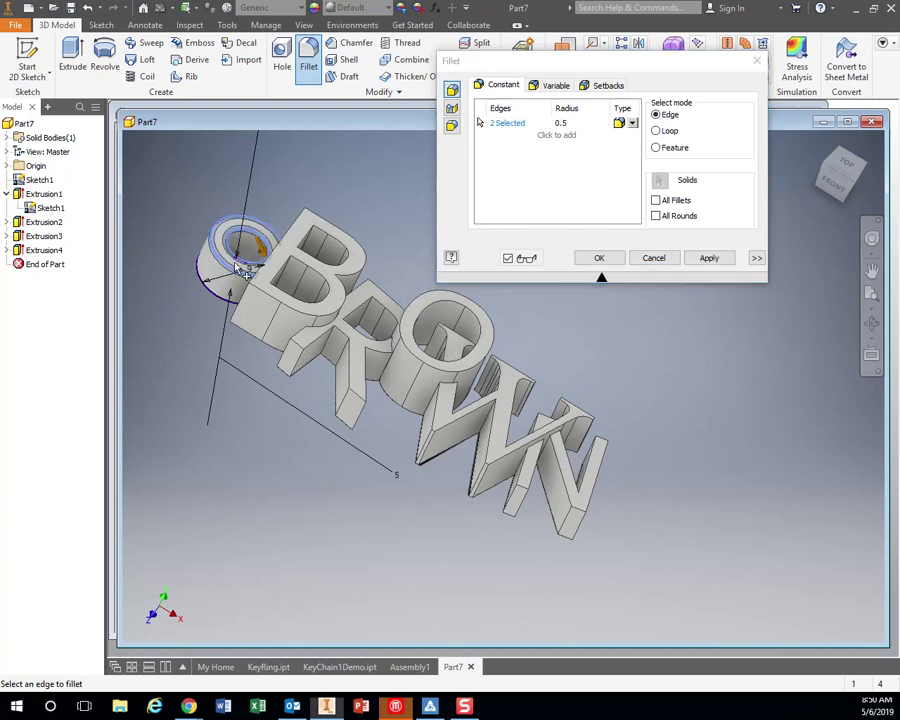
click(709, 258)
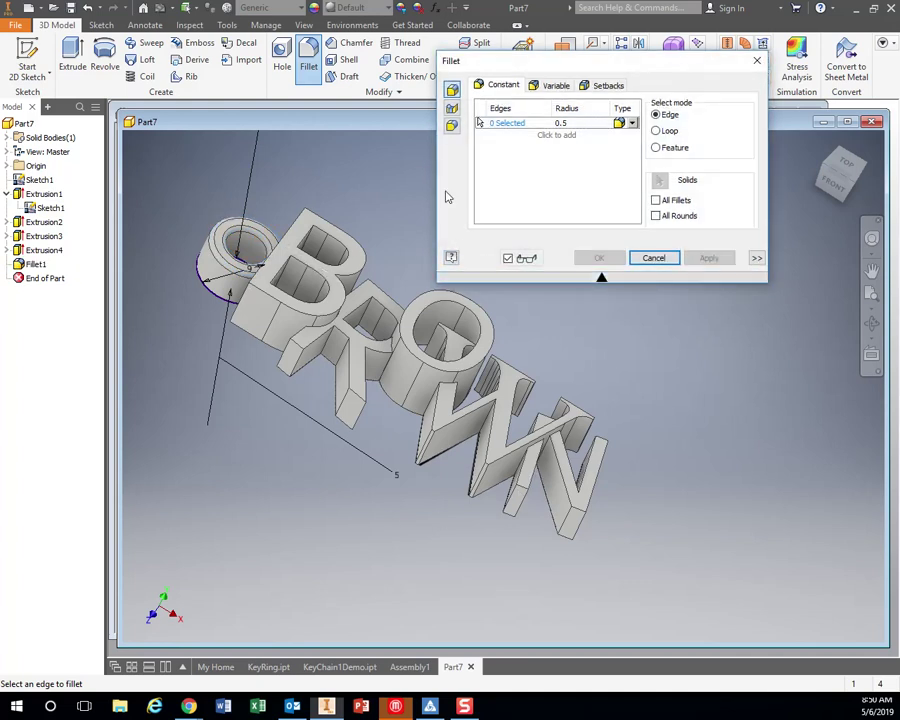
Try to fillet the letter O's top edge and all remaining rounds of the part with a 0.5 mm radius
click(422, 367)
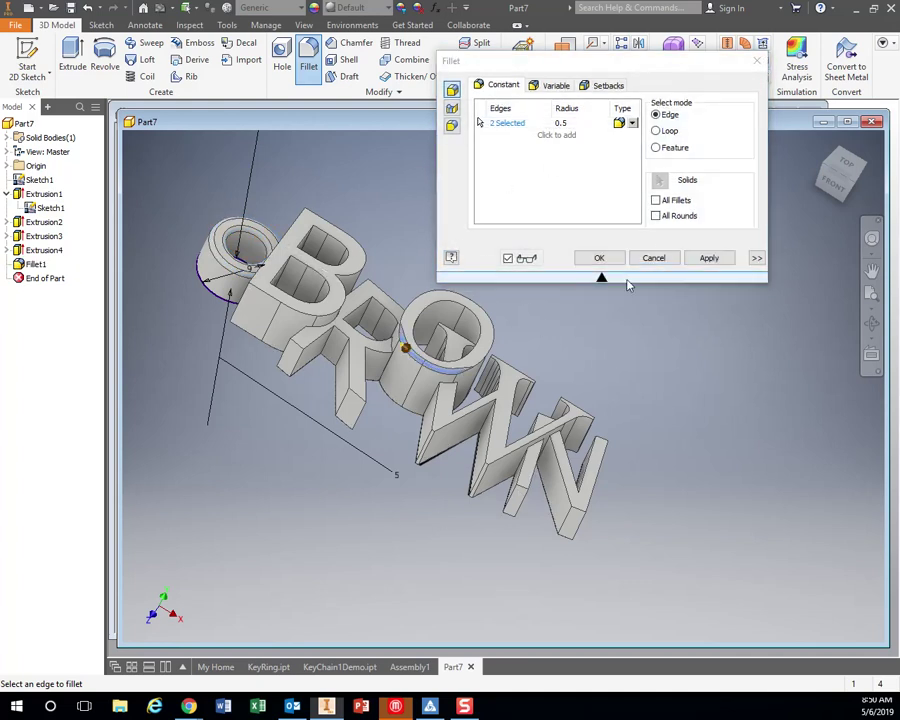
click(657, 217)
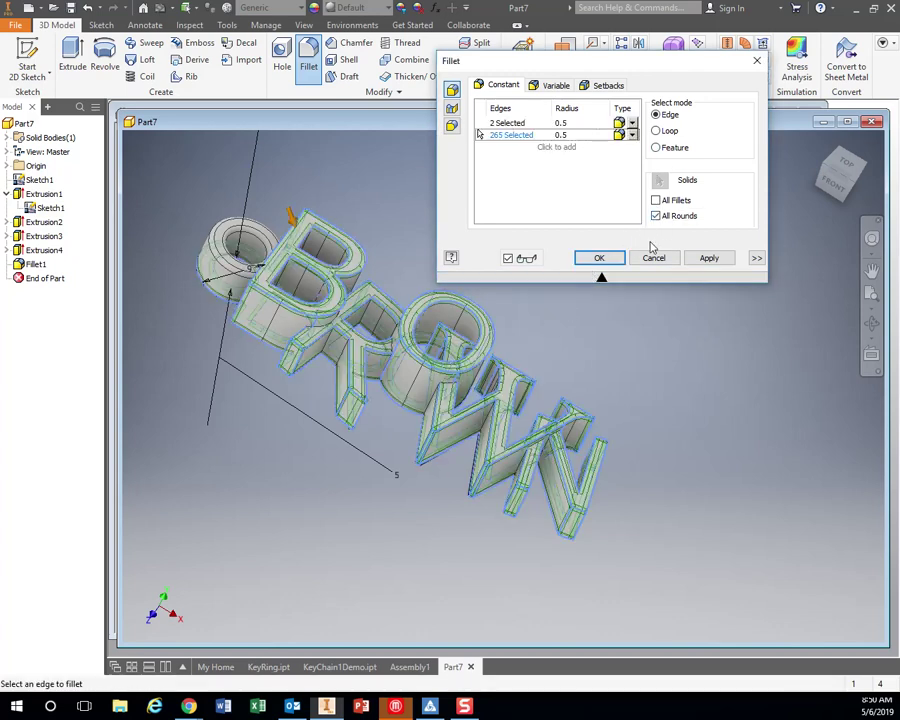
click(715, 259)
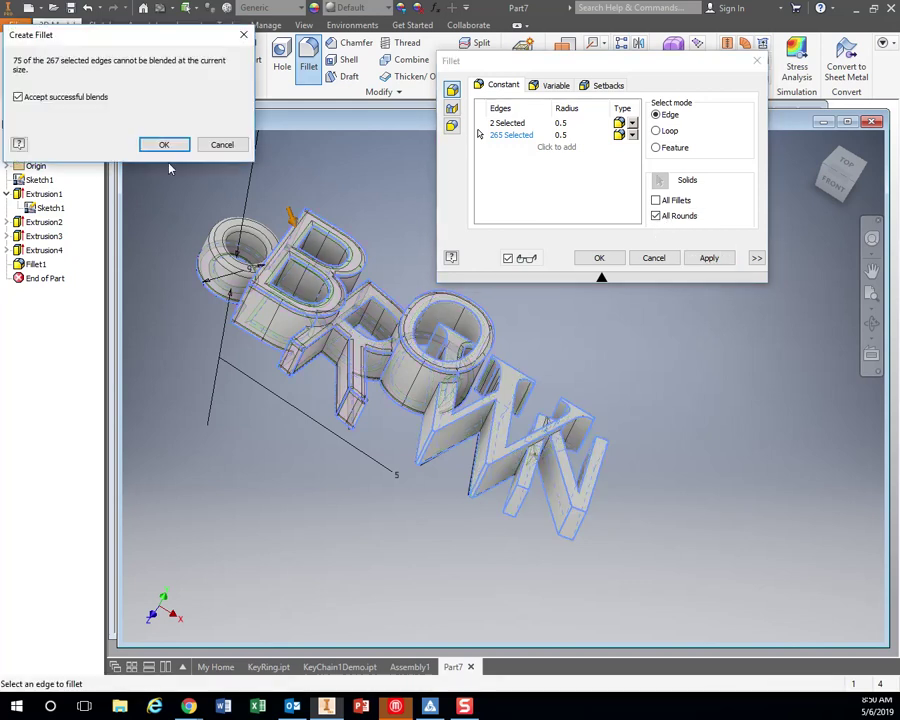
click(165, 145)
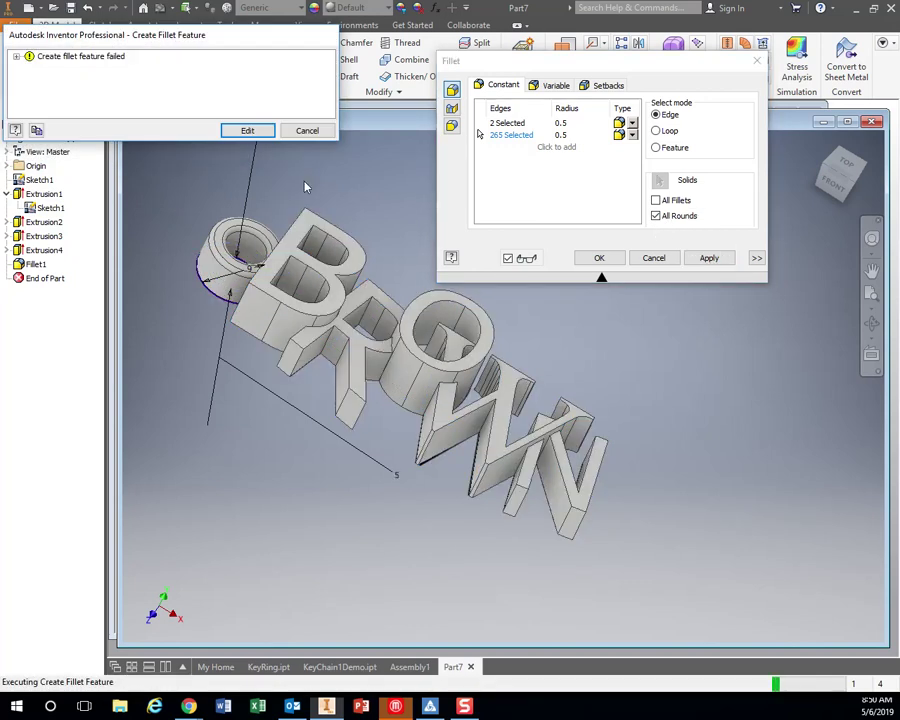
click(306, 131)
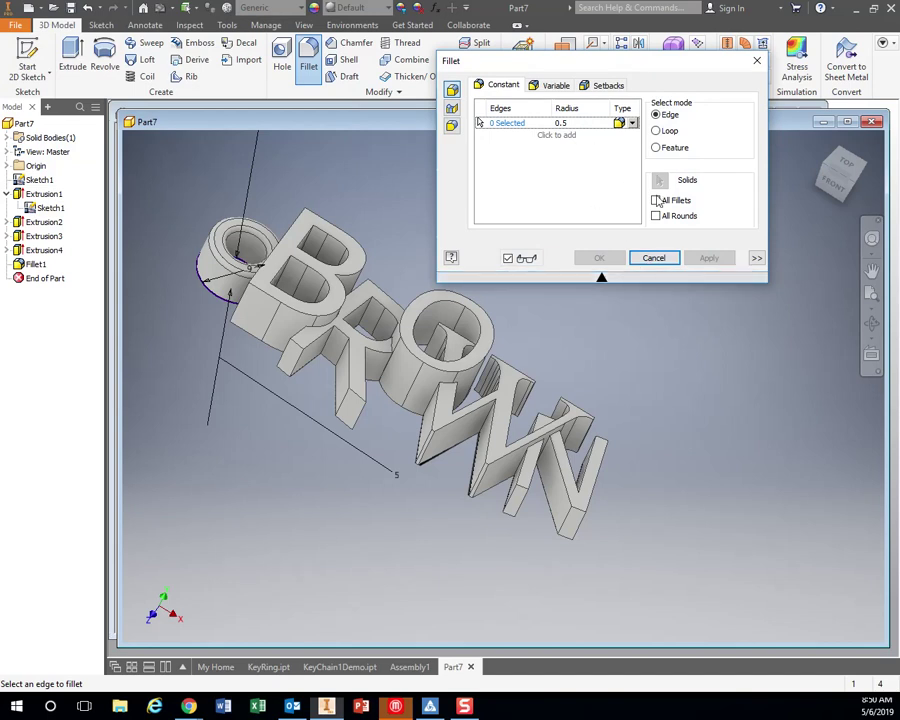
Fillet the outer top edge loops of the letters O and B with a 1 mm radius, using loop selection
text(1)
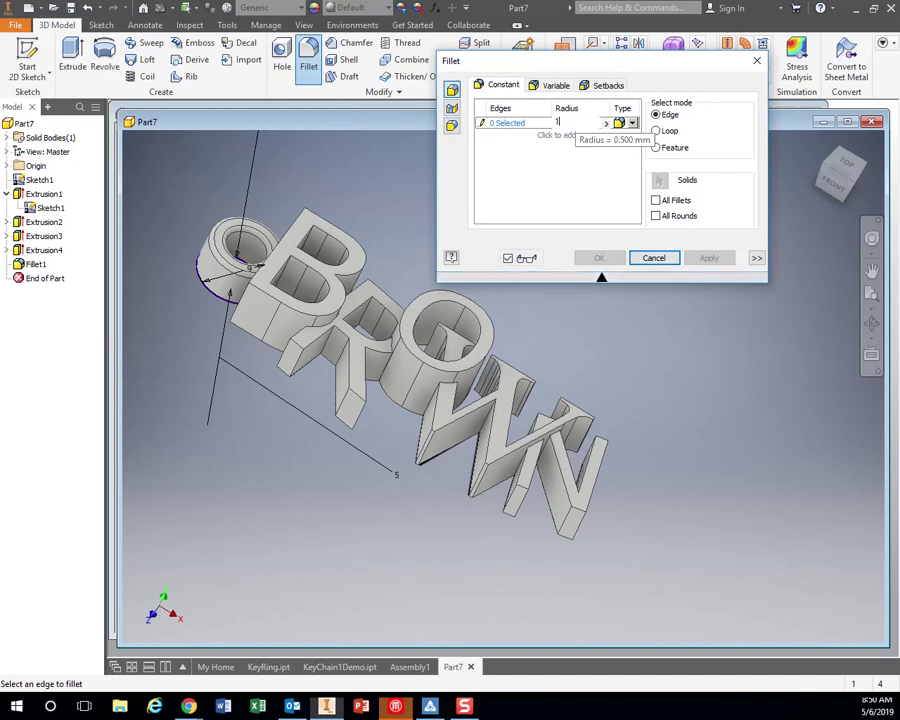
click(660, 132)
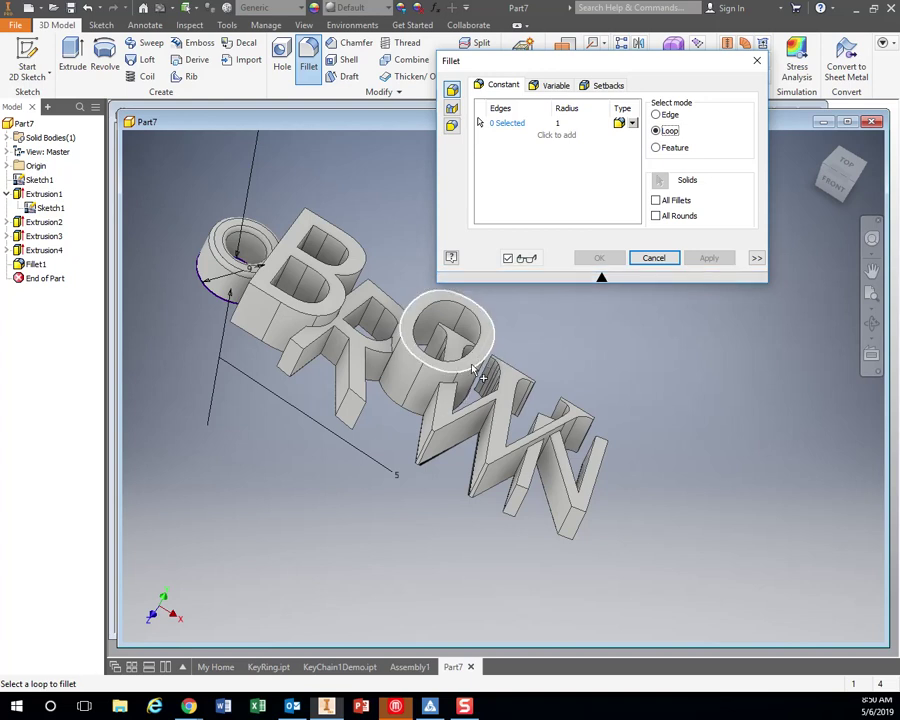
click(437, 377)
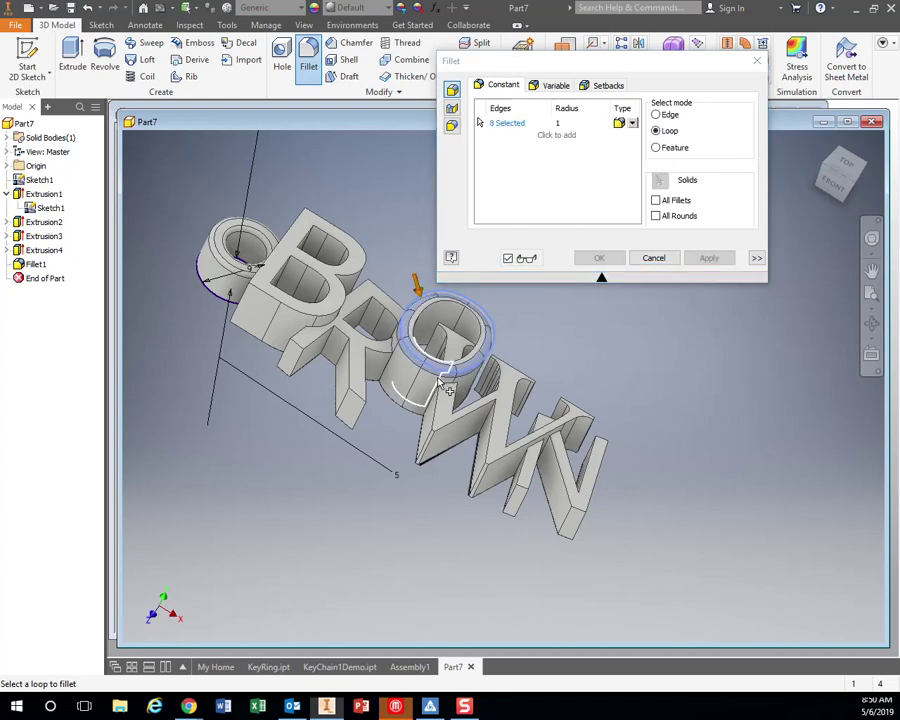
click(343, 310)
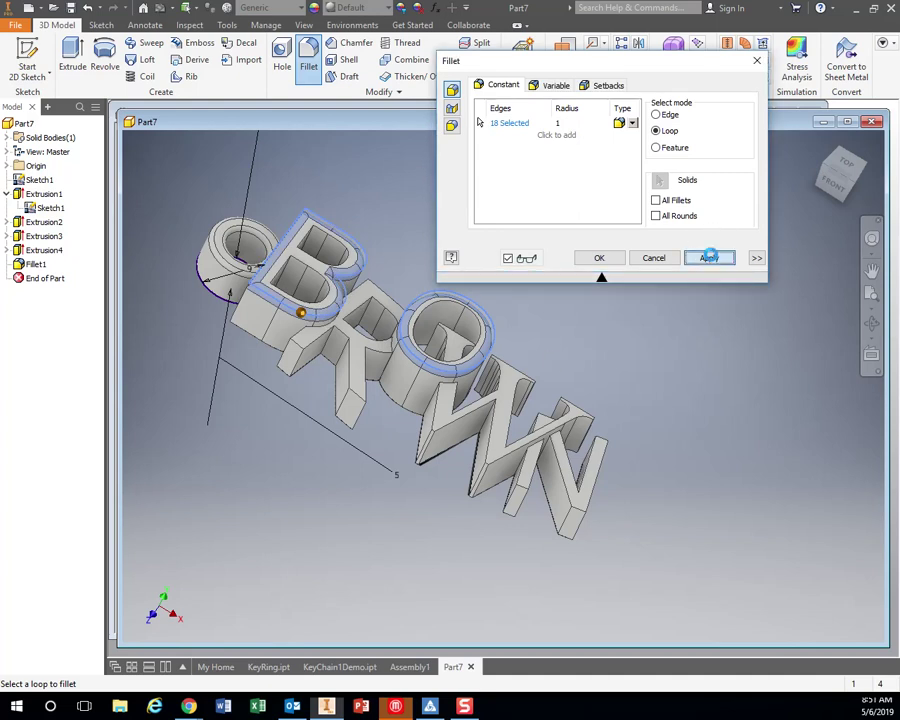
click(706, 258)
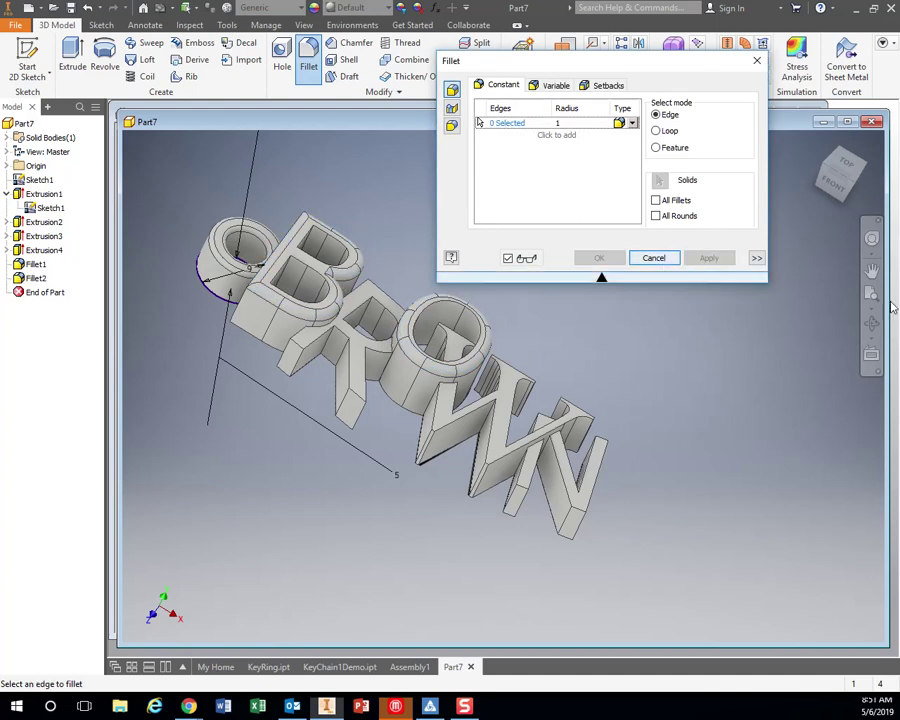
click(654, 259)
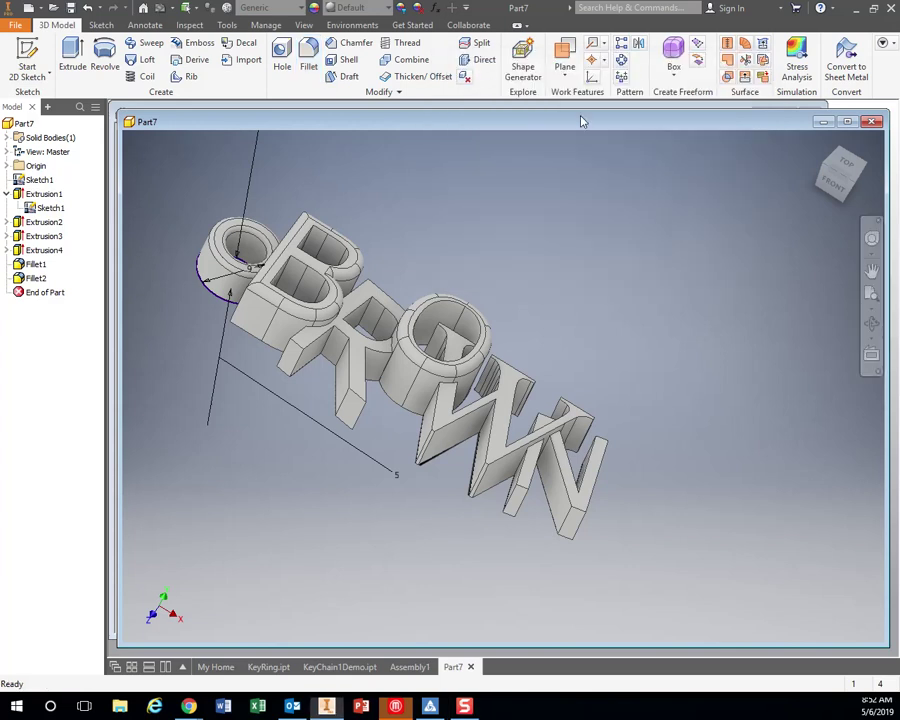
Chamfer the top edges along the letter N's legs and diagonal by 1 mm
click(355, 43)
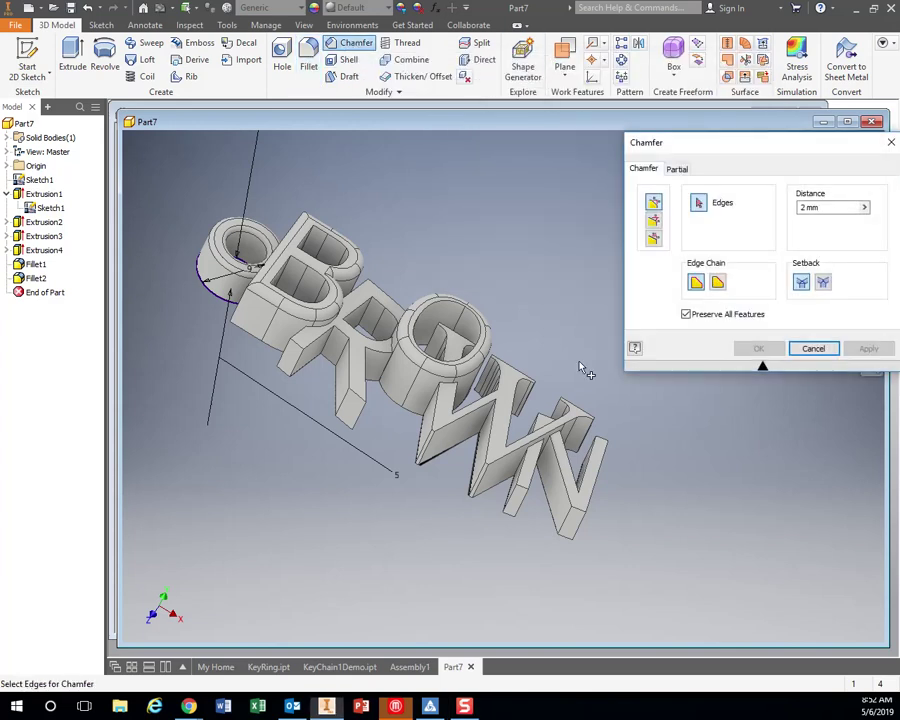
click(830, 207)
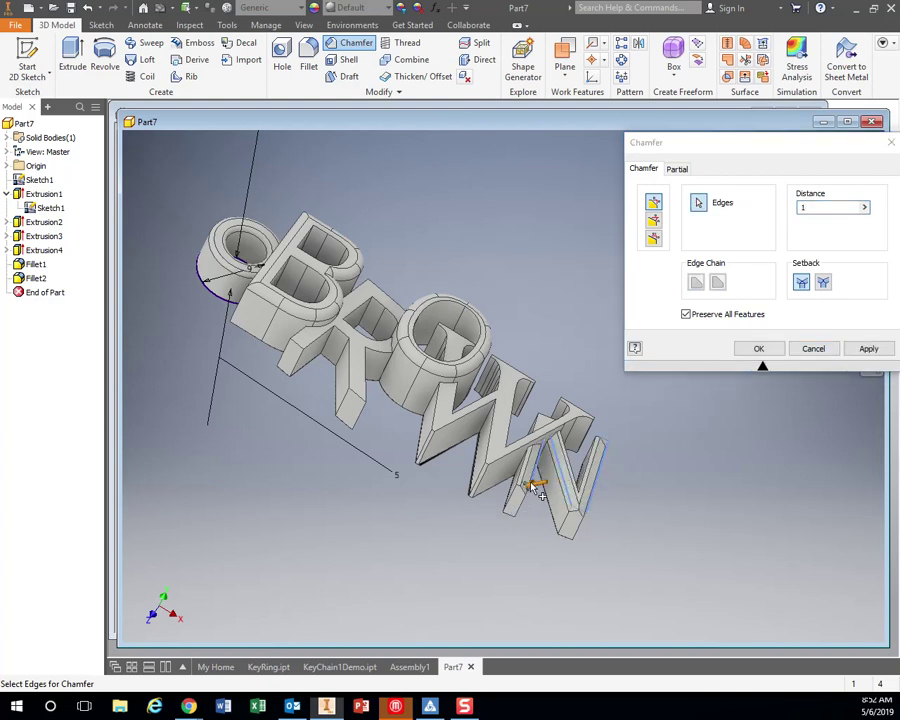
click(590, 481)
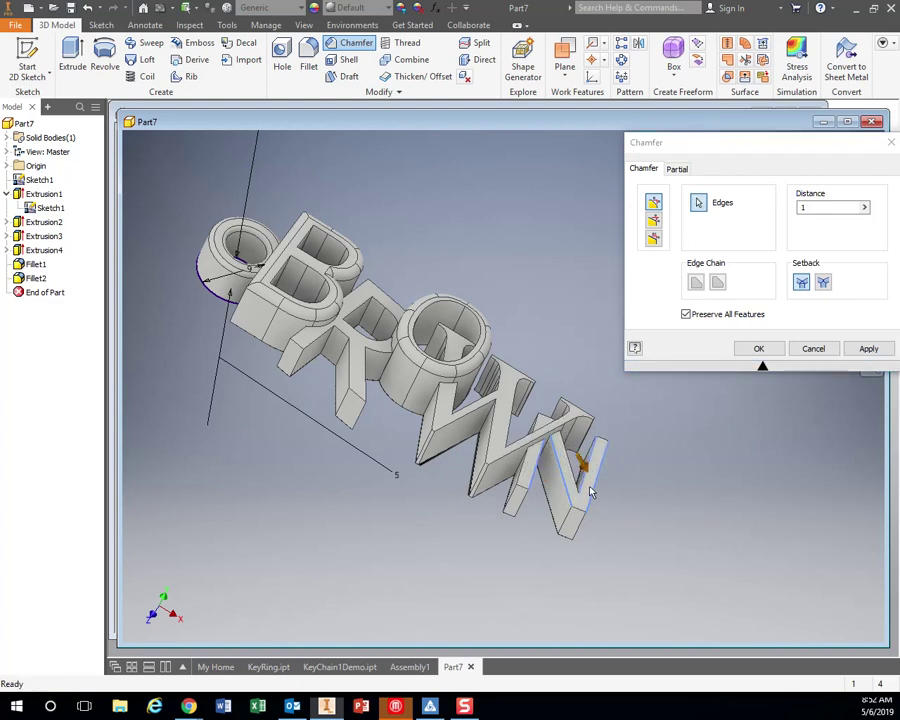
click(759, 348)
click(350, 42)
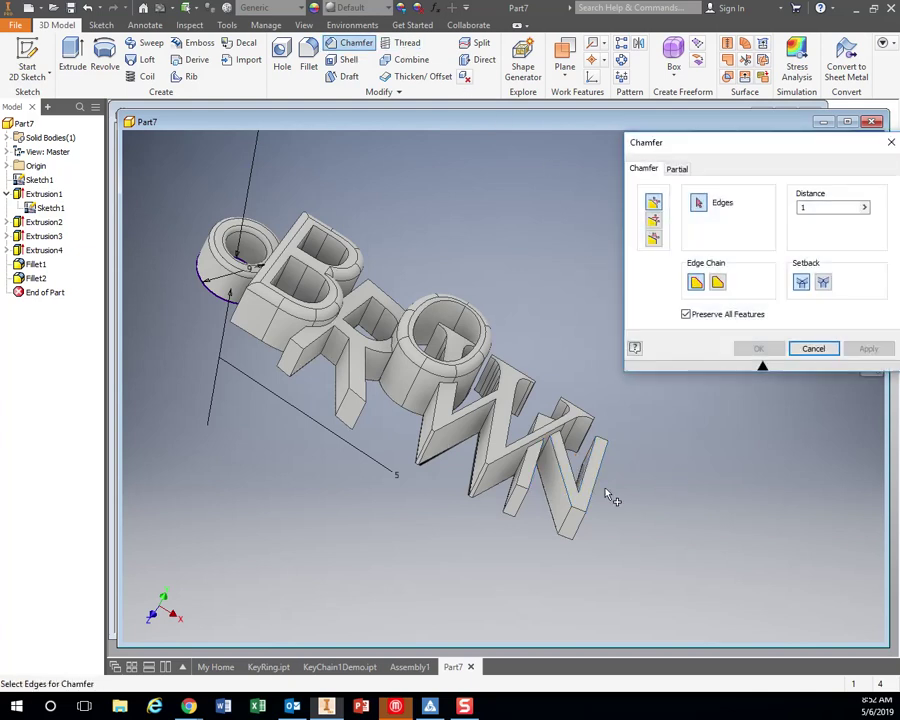
click(595, 489)
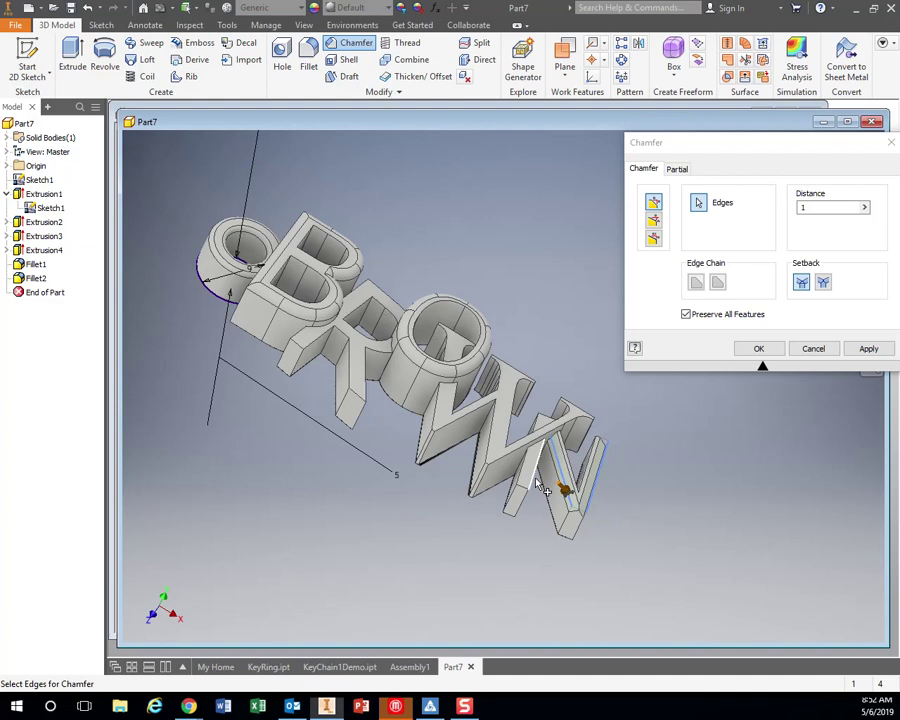
click(868, 348)
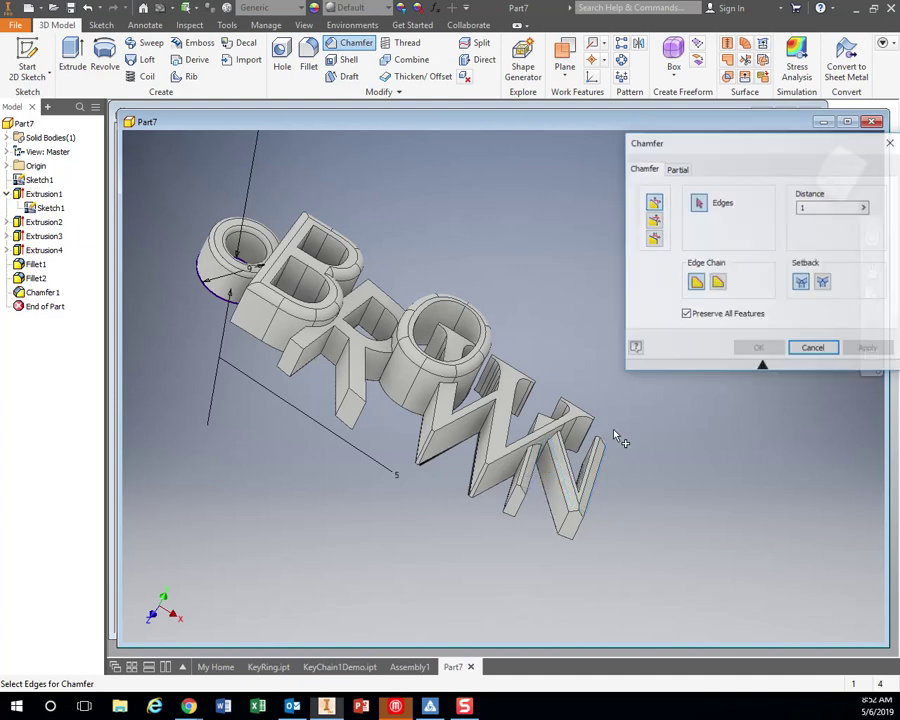
Chamfer the top edges of the letter R's legs and outer curve by 1 mm, and finish chamfering
click(357, 396)
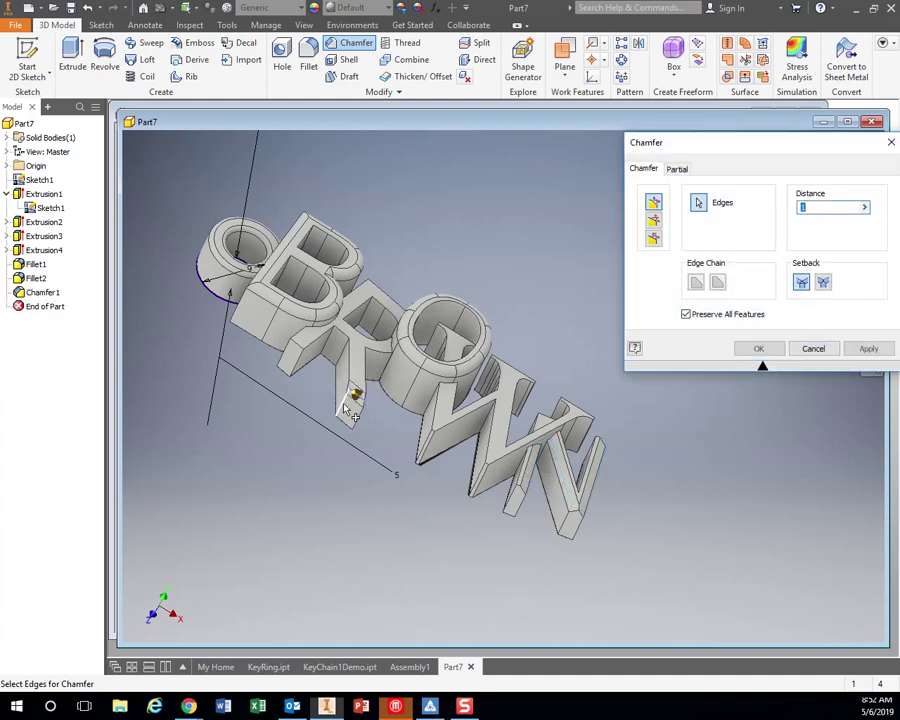
click(295, 345)
click(388, 303)
click(866, 349)
shift+middle_drag(468, 482, 392, 498)
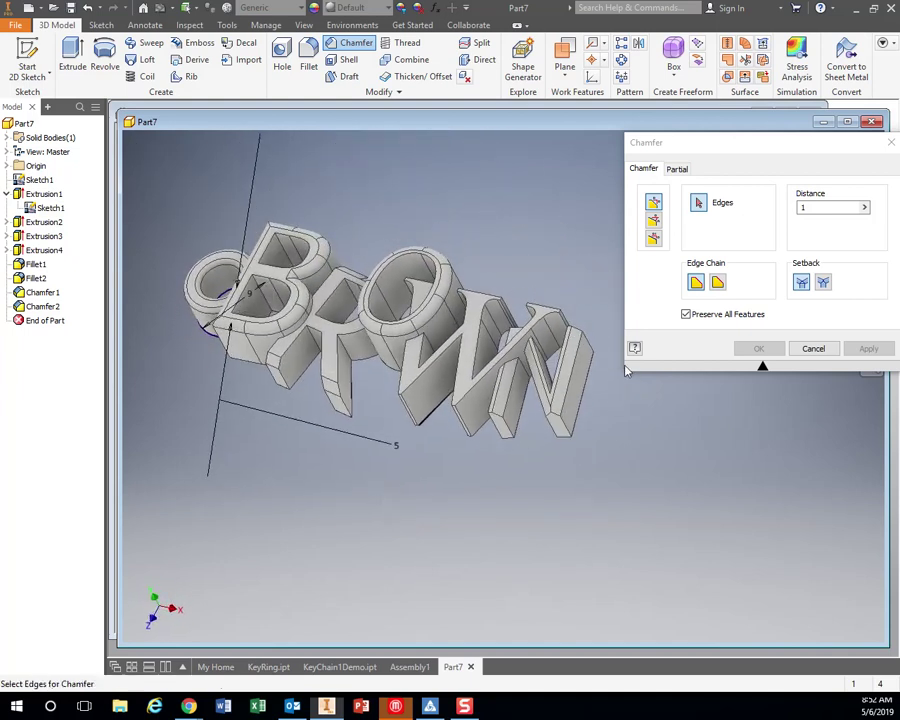
click(814, 349)
shift+middle_drag(560, 495, 598, 499)
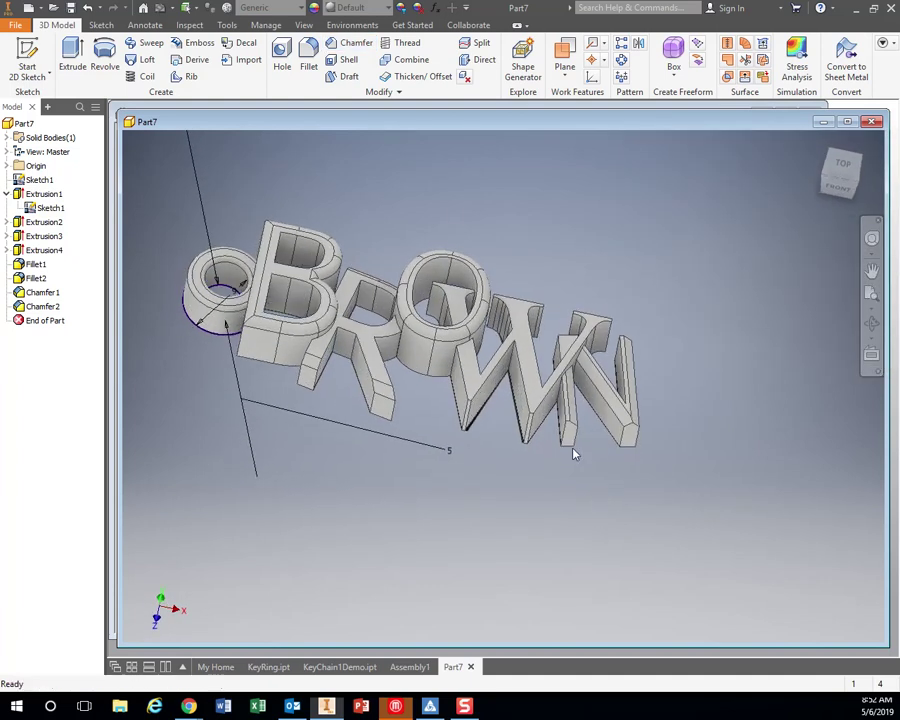
Apply the Gold appearance to the whole part
click(358, 8)
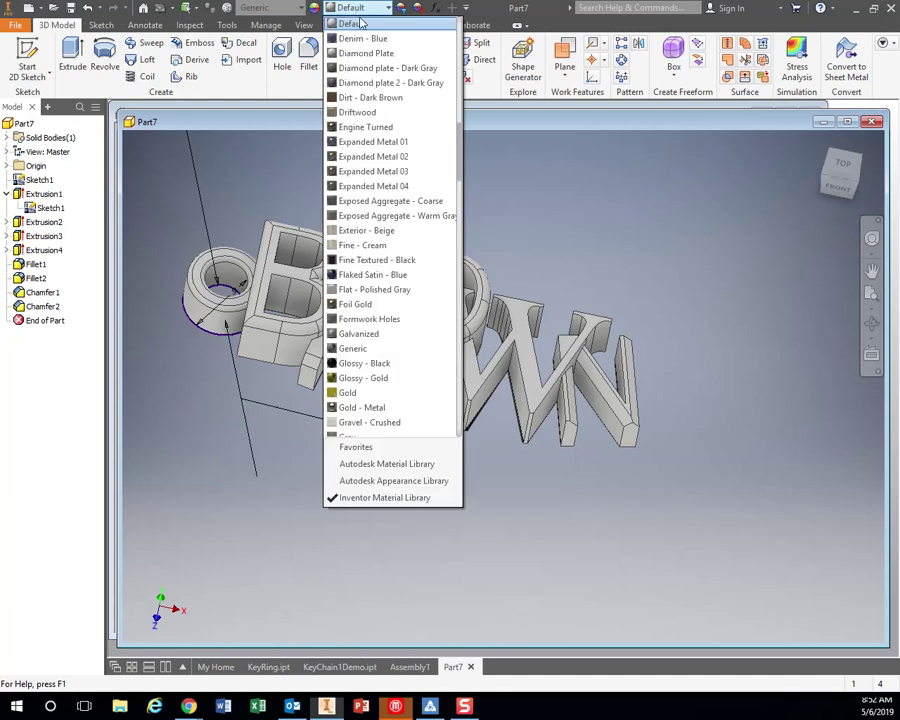
click(355, 350)
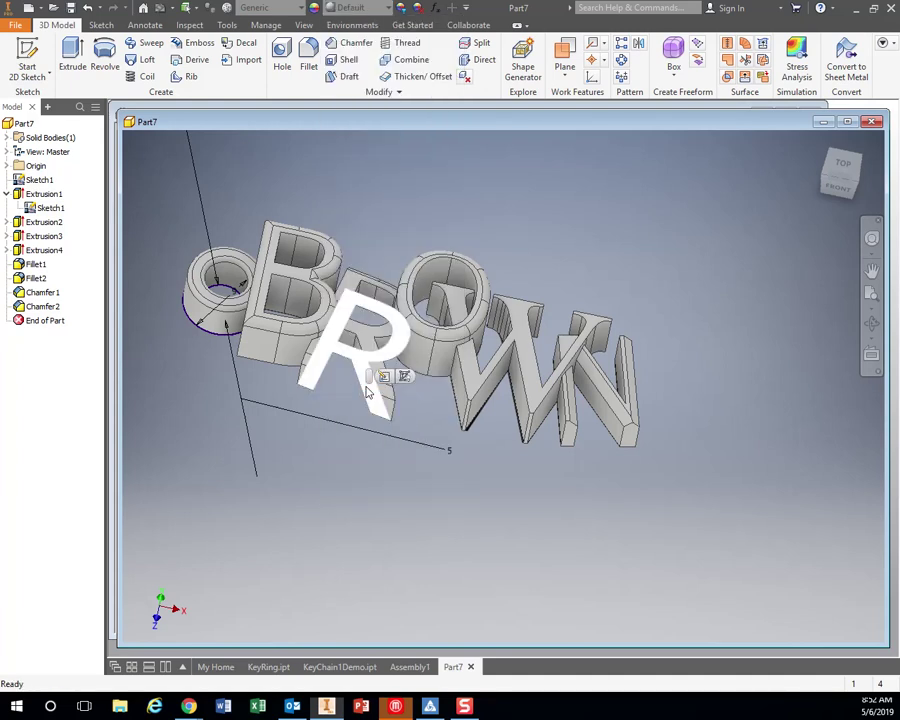
click(404, 198)
click(374, 10)
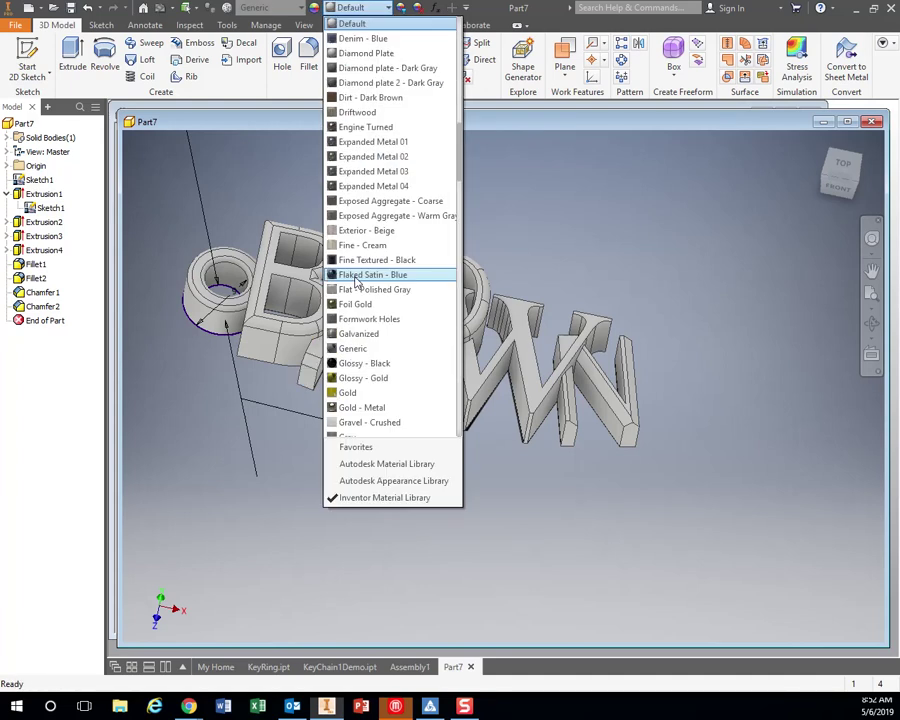
click(352, 390)
shift+middle_drag(410, 484, 559, 546)
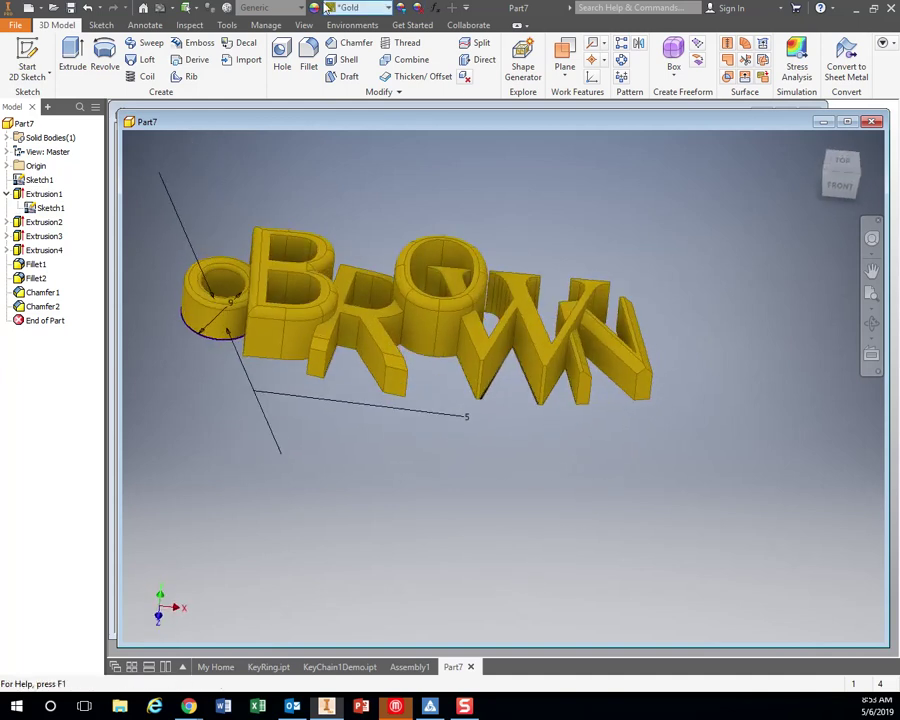
Set the whole part's appearance back to Default
click(355, 8)
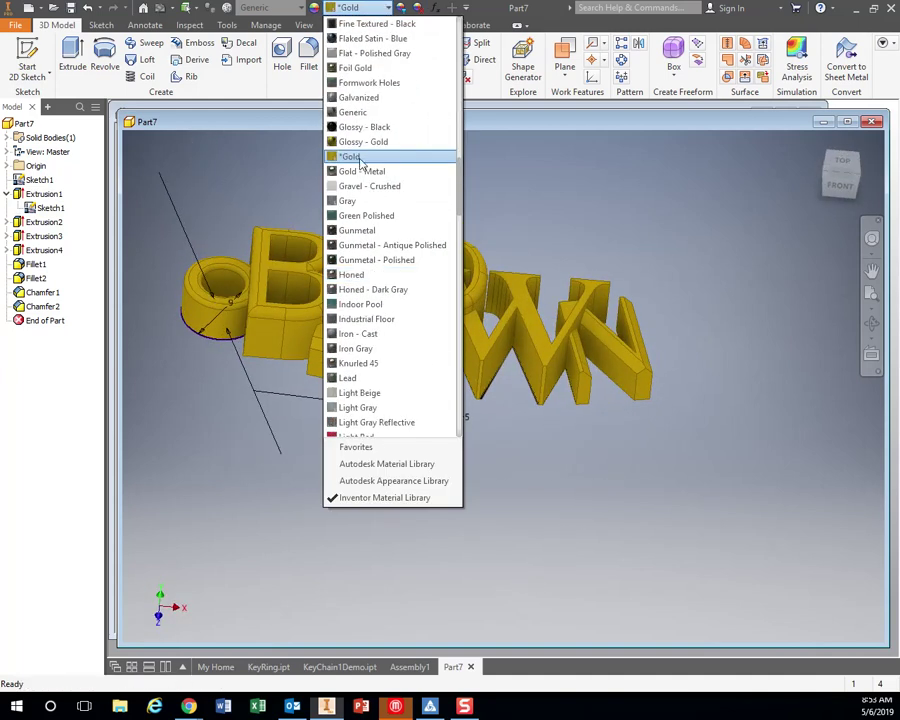
scroll(357, 157, up, 8)
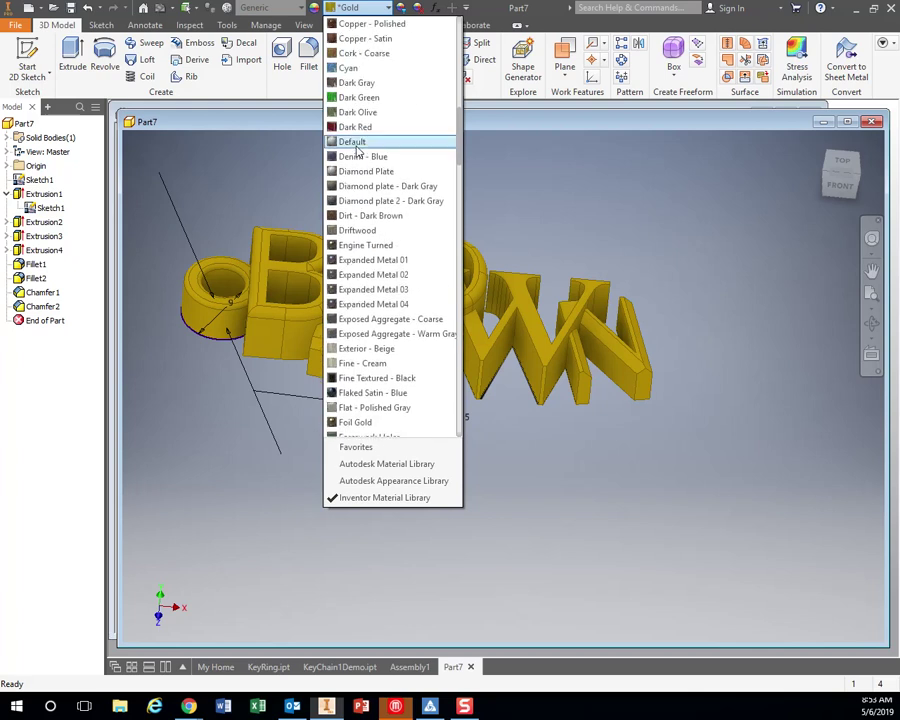
click(357, 146)
shift+middle_drag(560, 462, 518, 502)
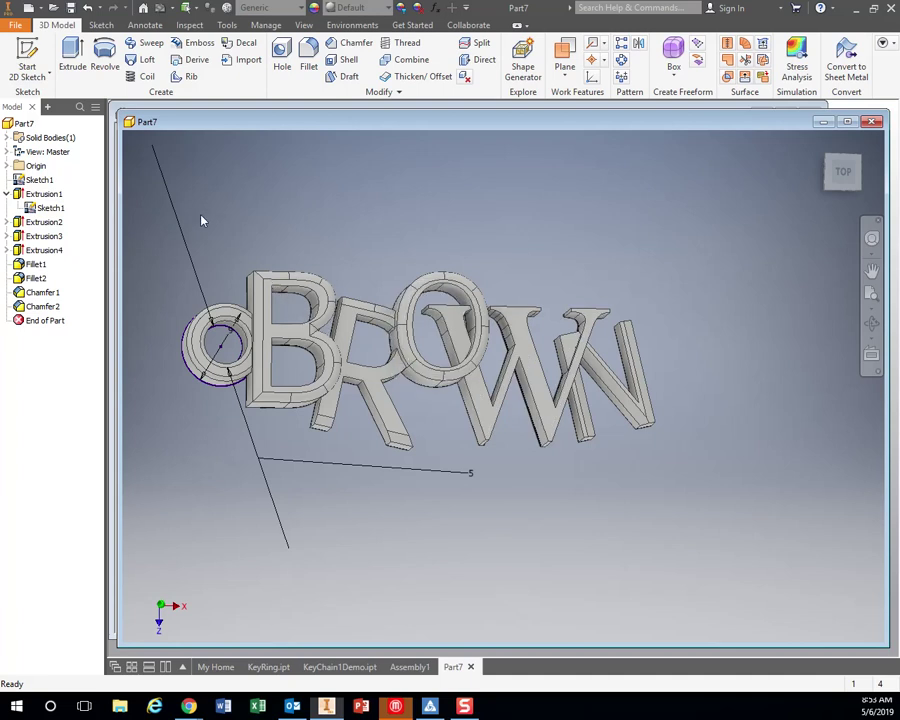
Start exporting the key chain part to a CAD format, with STL Files (*.stl) as the file type
click(14, 26)
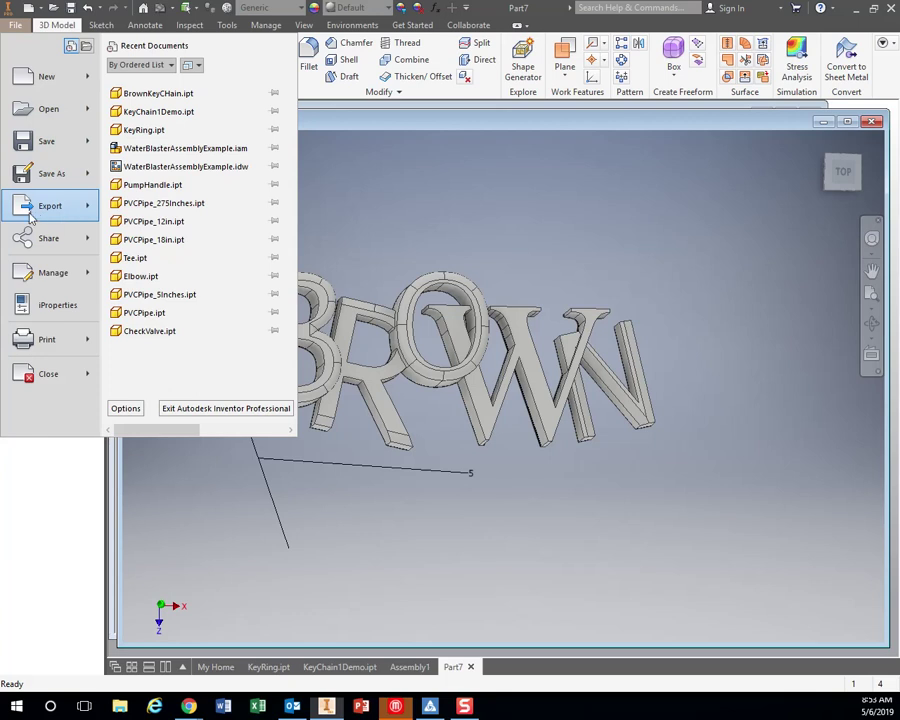
mouse_move(41, 210)
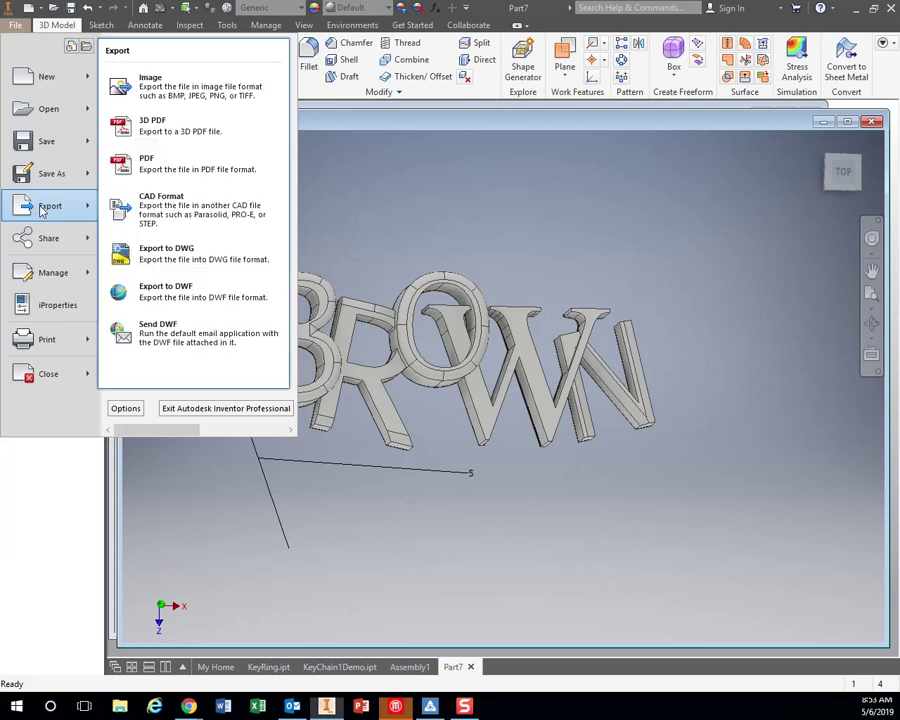
click(158, 211)
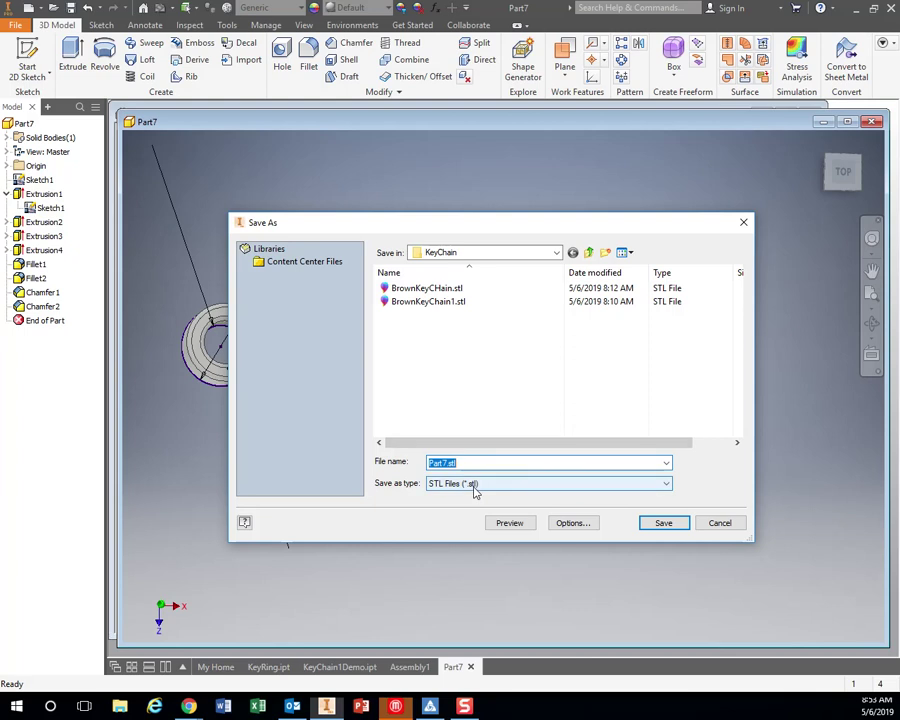
click(474, 484)
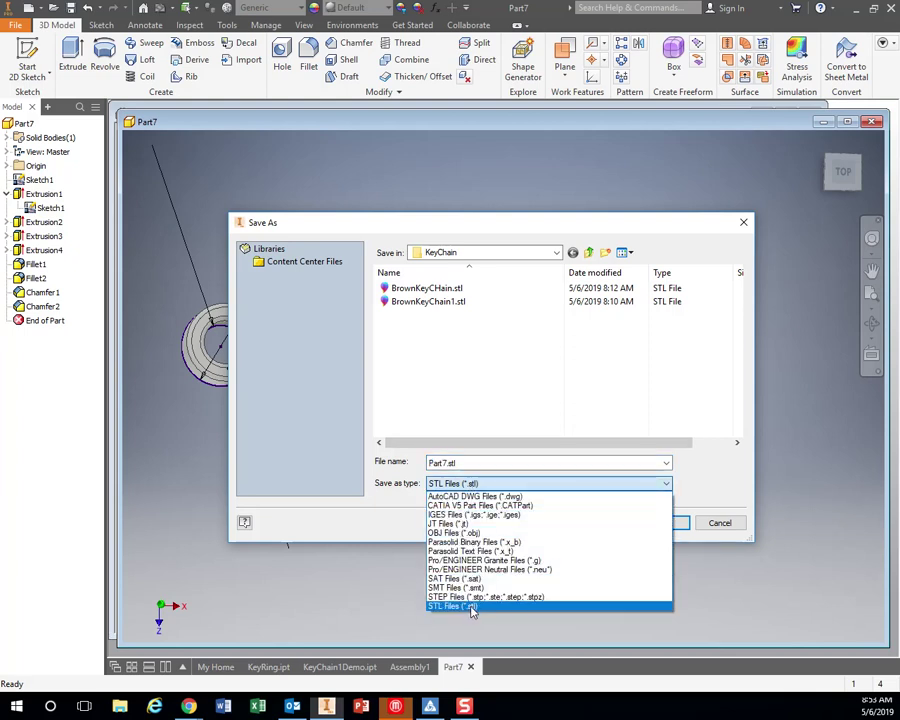
click(463, 607)
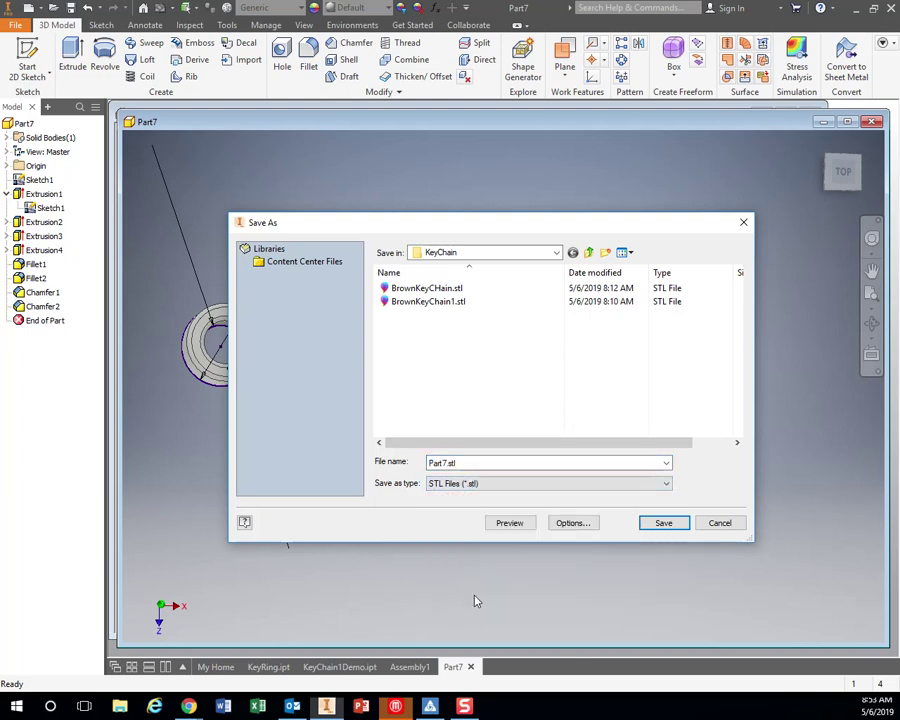
Set the STL export units to millimeter in the save options and accept them
click(572, 524)
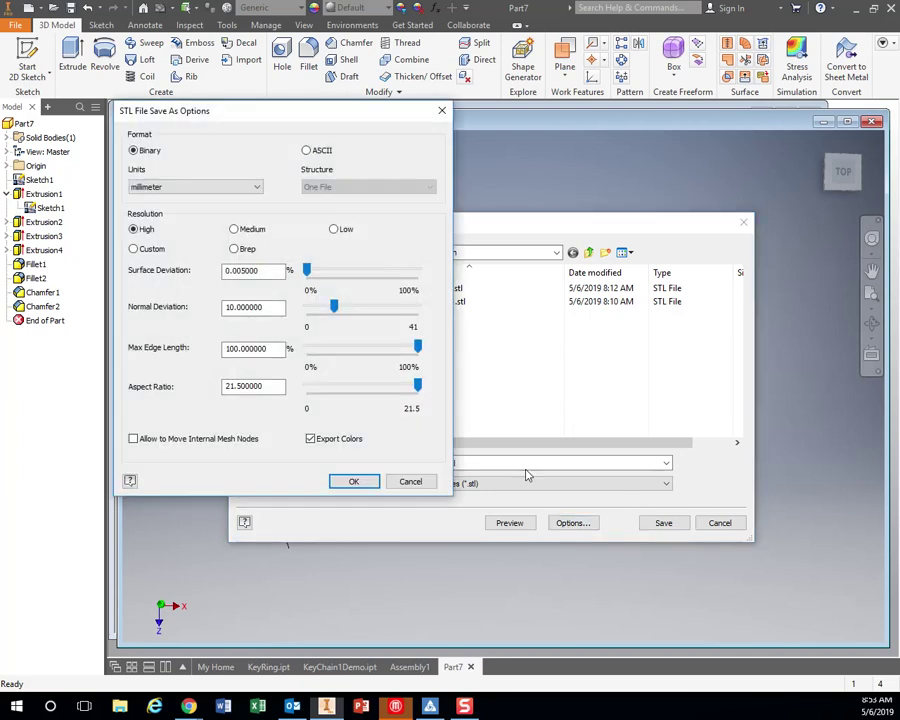
click(165, 186)
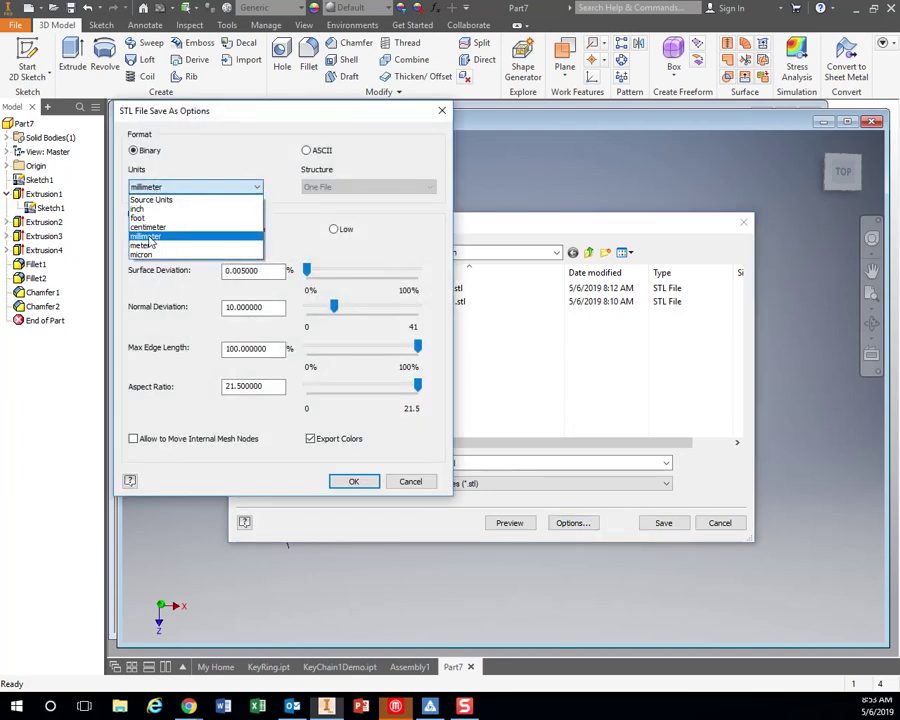
click(156, 237)
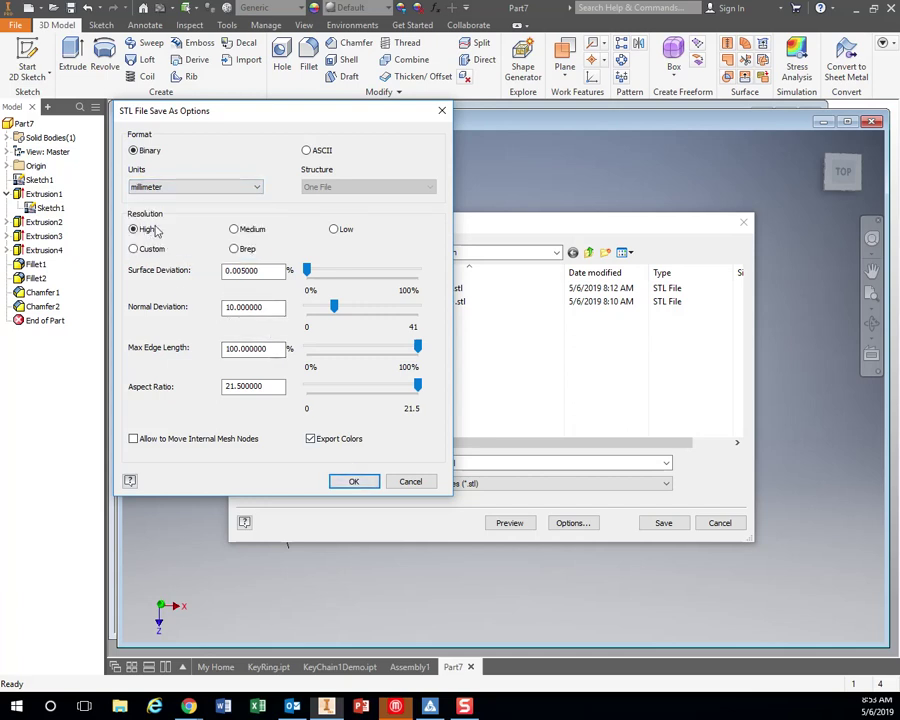
click(348, 481)
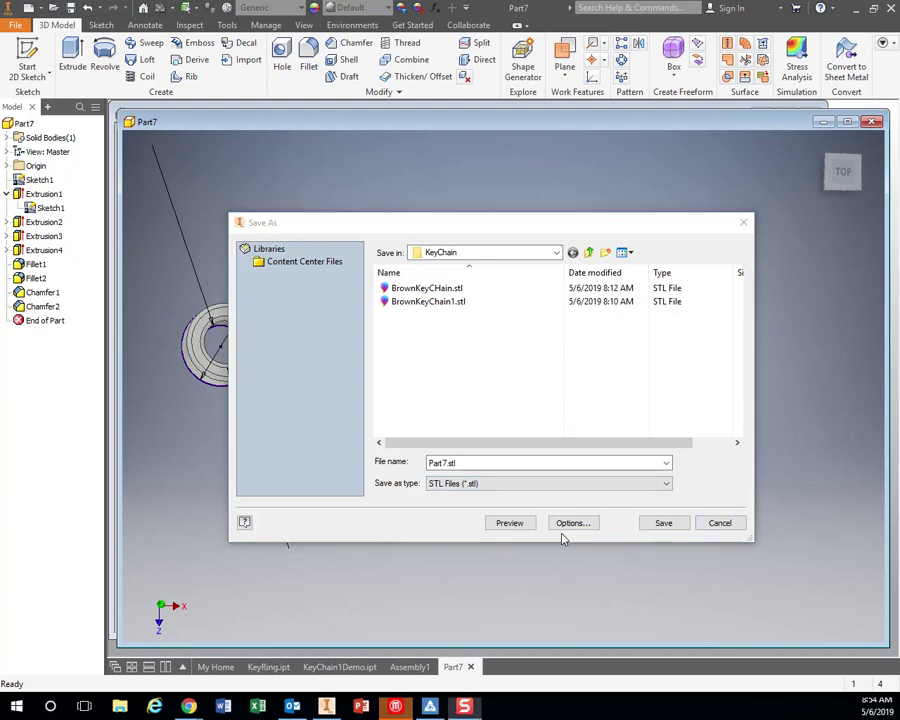
Name the STL file BrownKeyChain2 and save it in the KeyChain folder
double_click(486, 462)
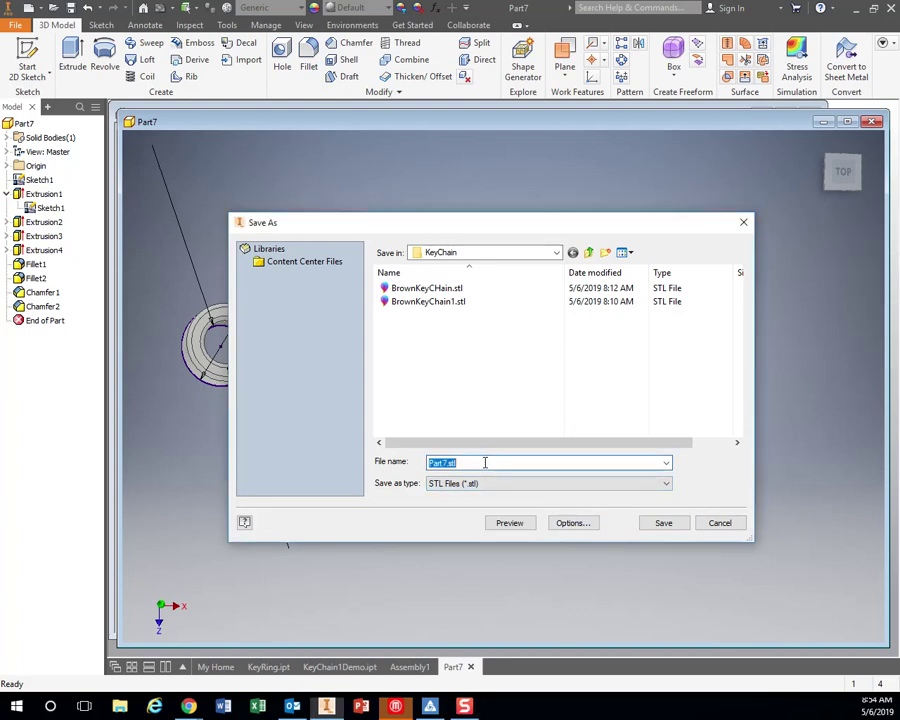
text(BrownKeyCH)
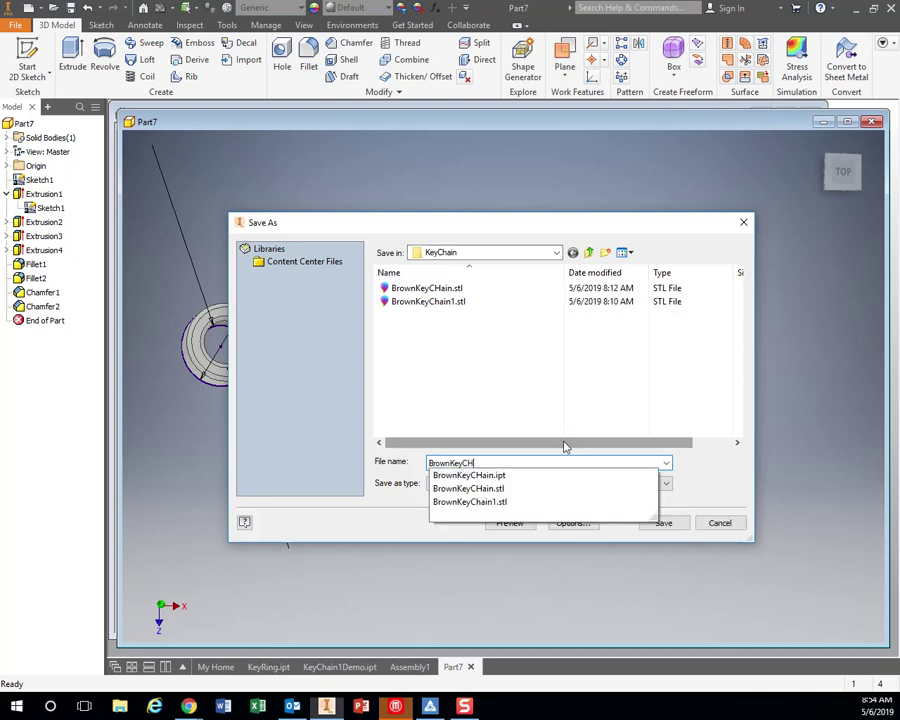
text(ain2)
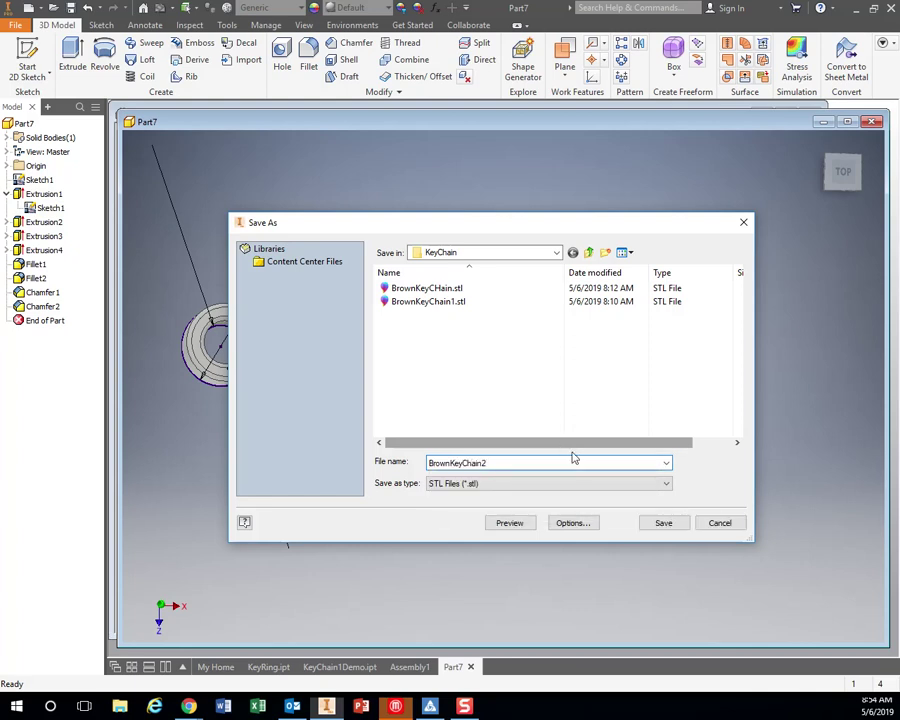
click(665, 525)
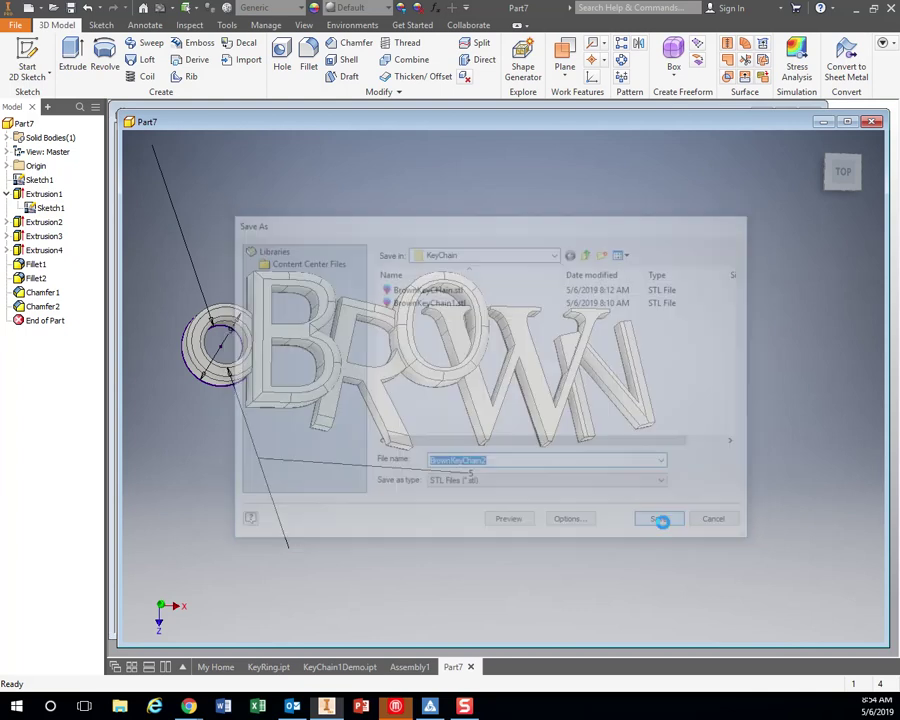